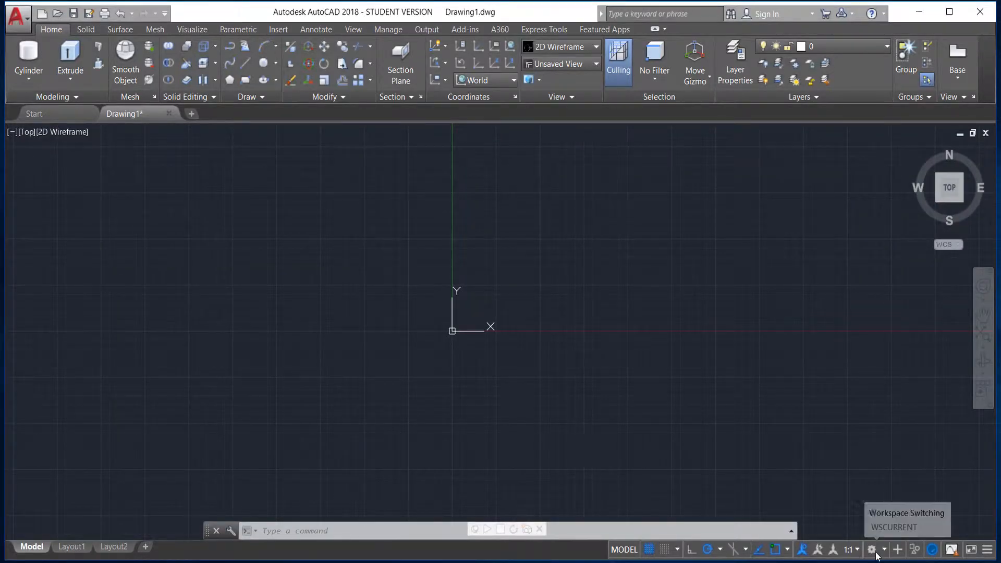
{"action": "left_click", "coordinate": [878, 552]}
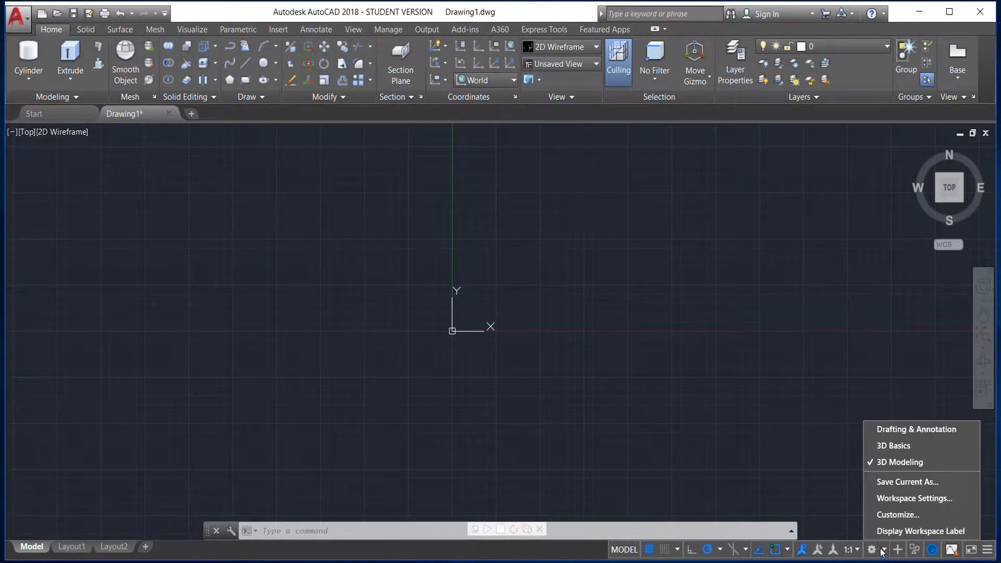
{"action": "left_click", "coordinate": [765, 366]}
Create a solid cylinder beside the origin along the X axis, with base radius 100 and height 50.
{"action": "left_click", "coordinate": [29, 57]}
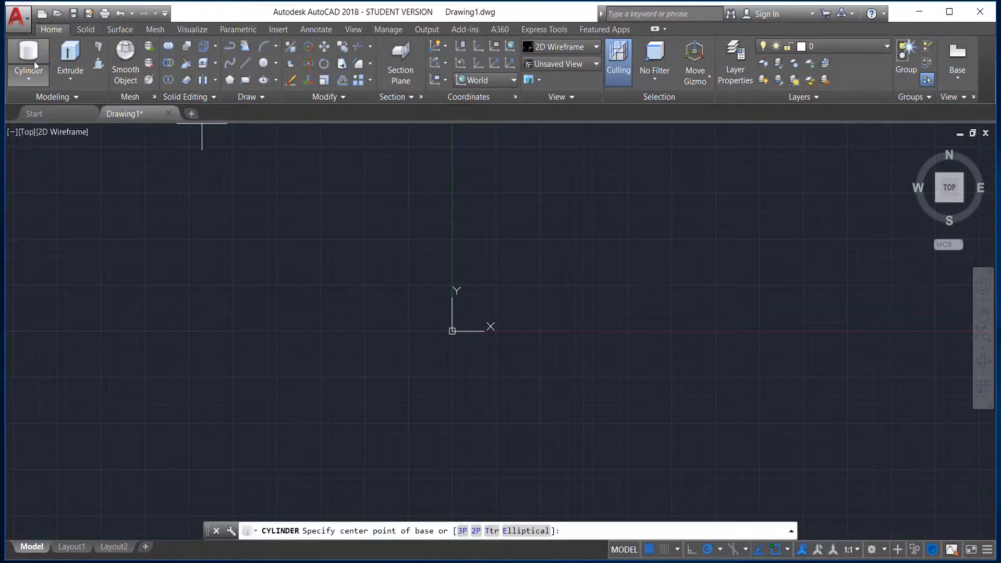
{"action": "left_click", "coordinate": [559, 307]}
{"action": "type", "text": "1000"}
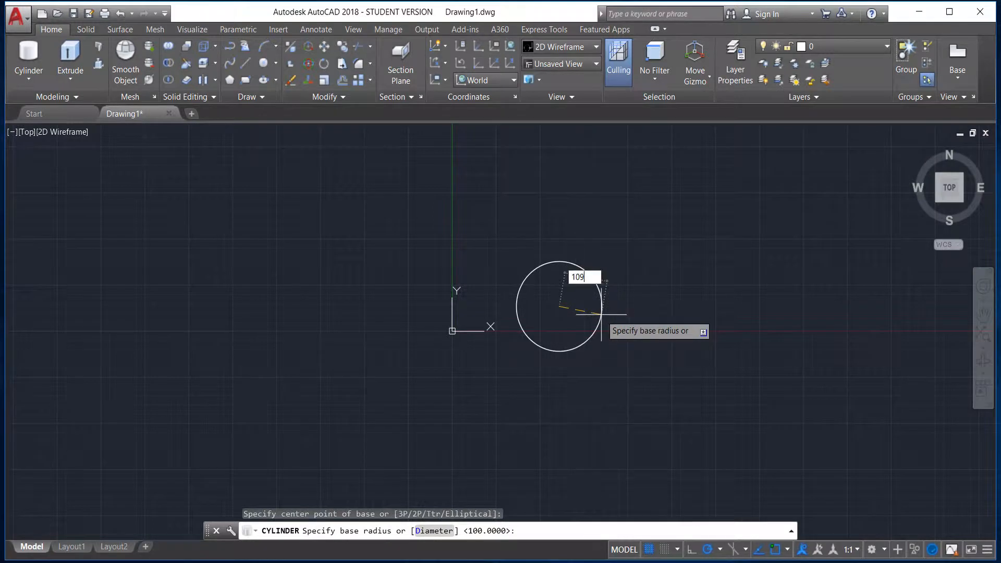
{"action": "key", "text": "BackSpace"}
{"action": "key", "text": "BackSpace"}
{"action": "type", "text": "0"}
{"action": "key", "text": "Return"}
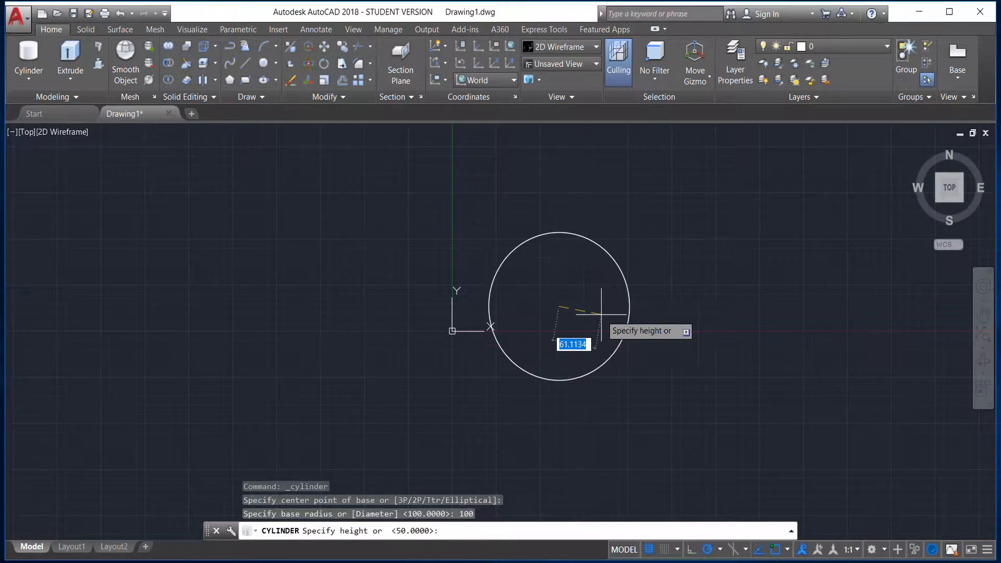
{"action": "left_click", "coordinate": [983, 360]}
{"action": "left_click_drag", "start_coordinate": [630, 344], "coordinate": [617, 284]}
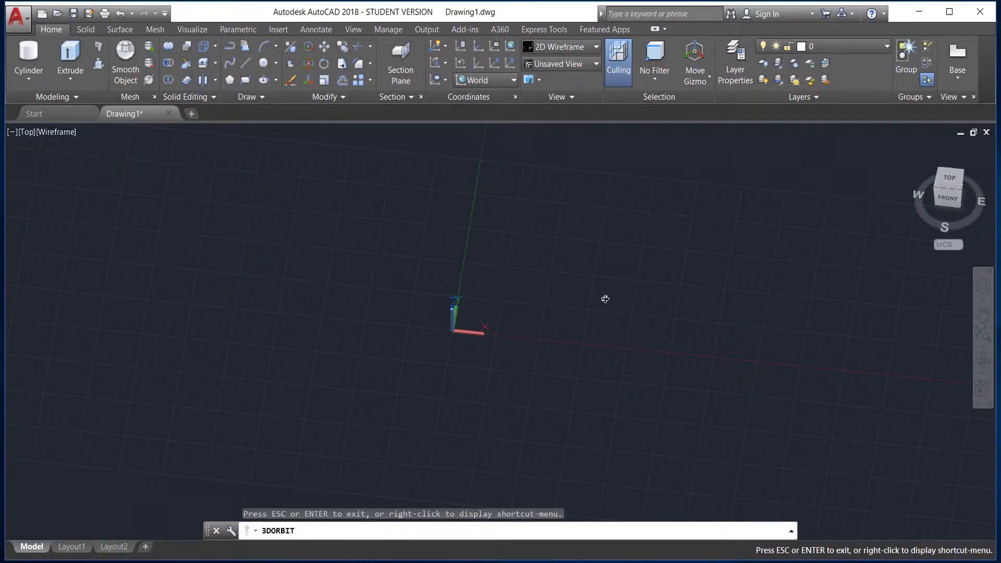
{"action": "key", "text": "Escape"}
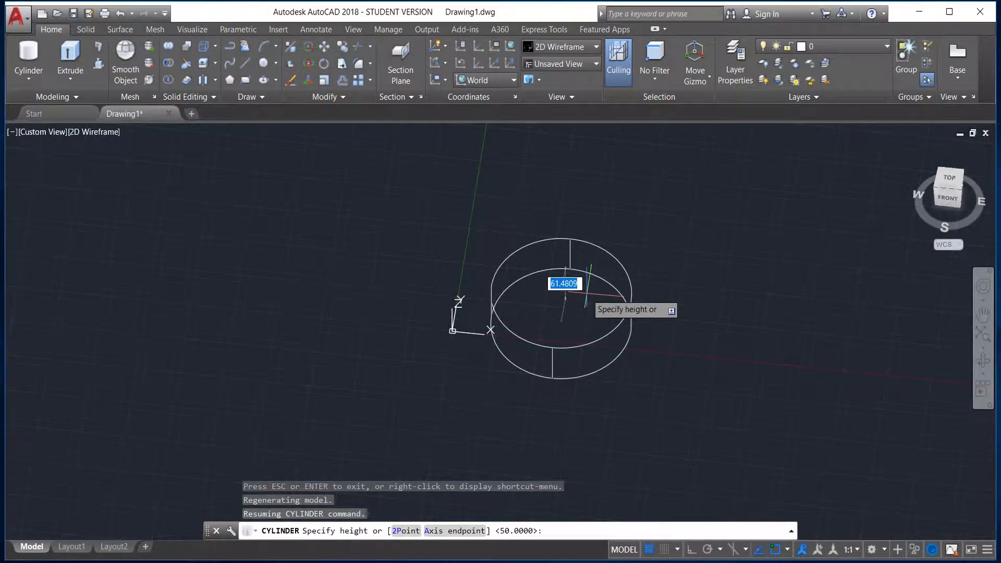
{"action": "type", "text": "50"}
{"action": "key", "text": "Return"}
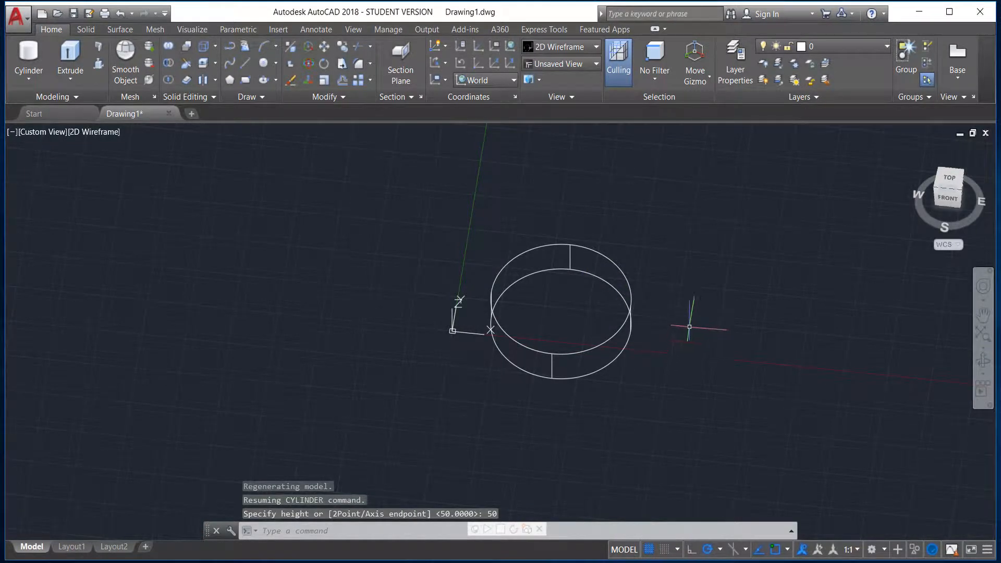
Display the model in the Conceptual visual style.
{"action": "left_click", "coordinate": [581, 48]}
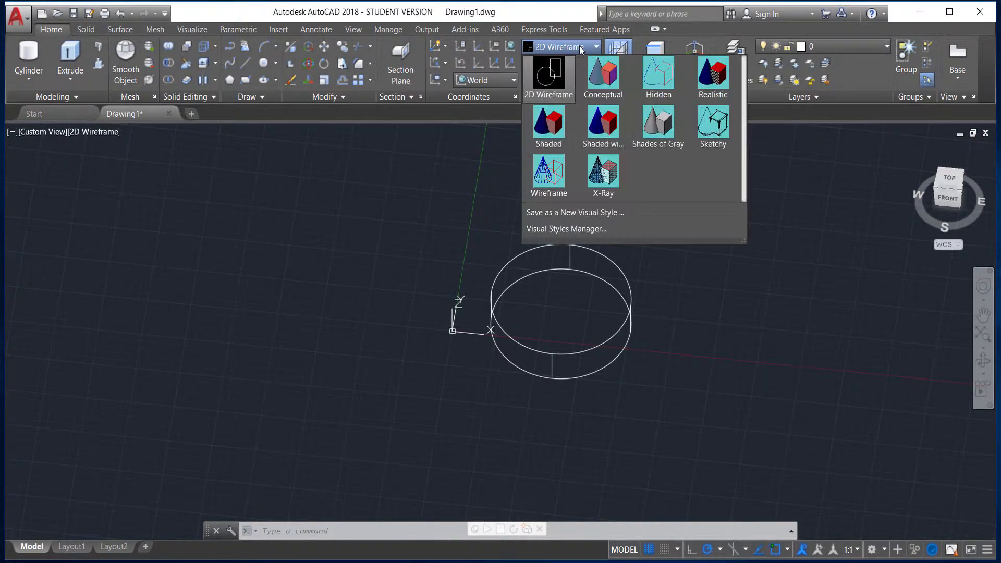
{"action": "left_click", "coordinate": [605, 78]}
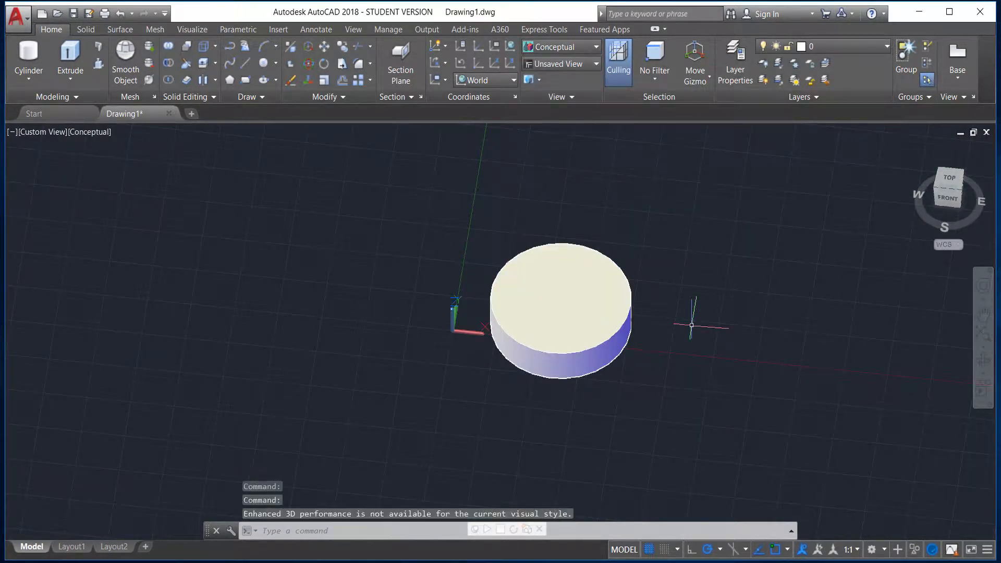
{"action": "middle_click_drag", "start_coordinate": [696, 324], "coordinate": [764, 253], "text": "shift"}
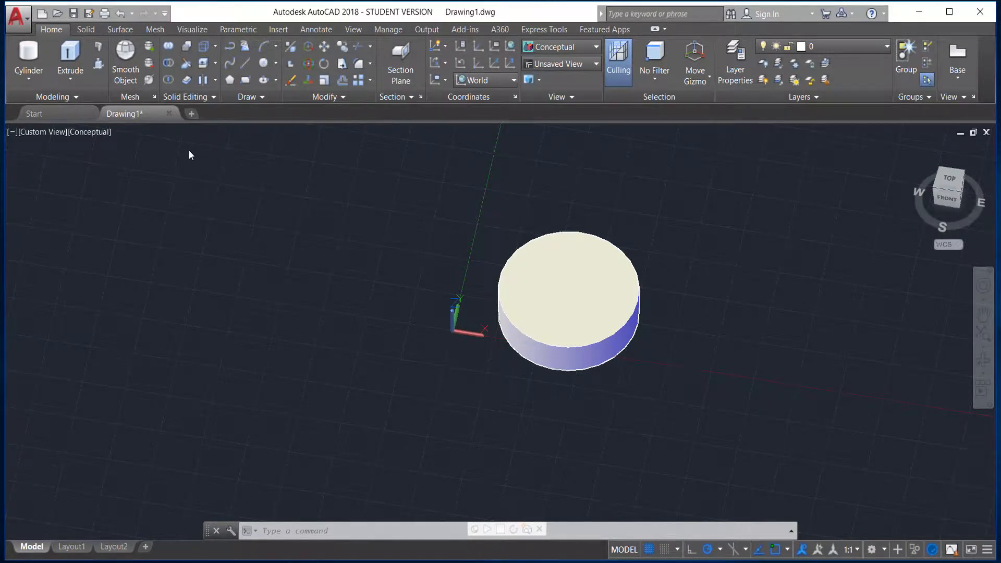
Start tapering the cylinder's curved side face, setting the taper axis from the bottom face's centre to the top face's centre.
{"action": "left_click", "coordinate": [93, 28]}
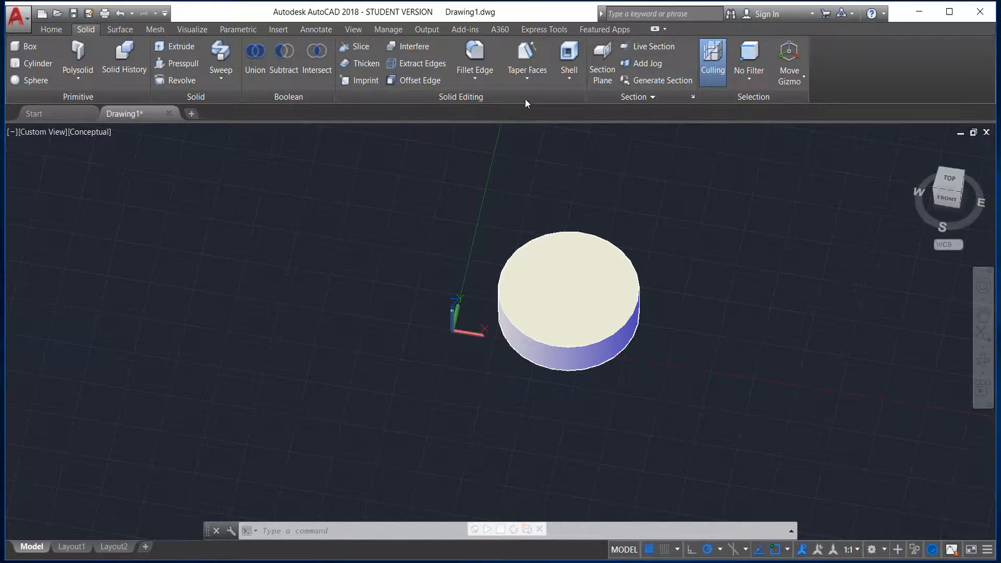
{"action": "left_click", "coordinate": [530, 61]}
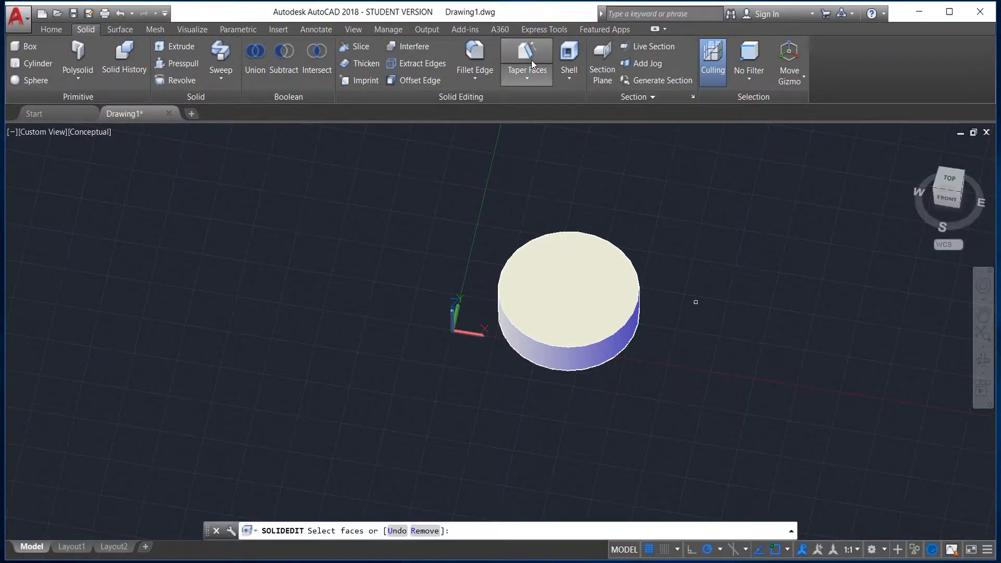
{"action": "left_click", "coordinate": [577, 359]}
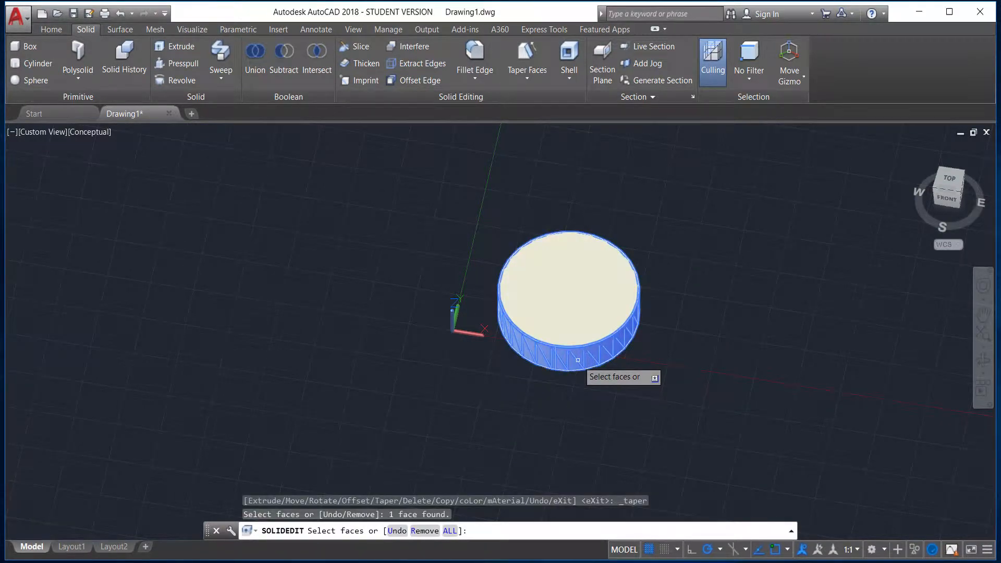
{"action": "key", "text": "Return"}
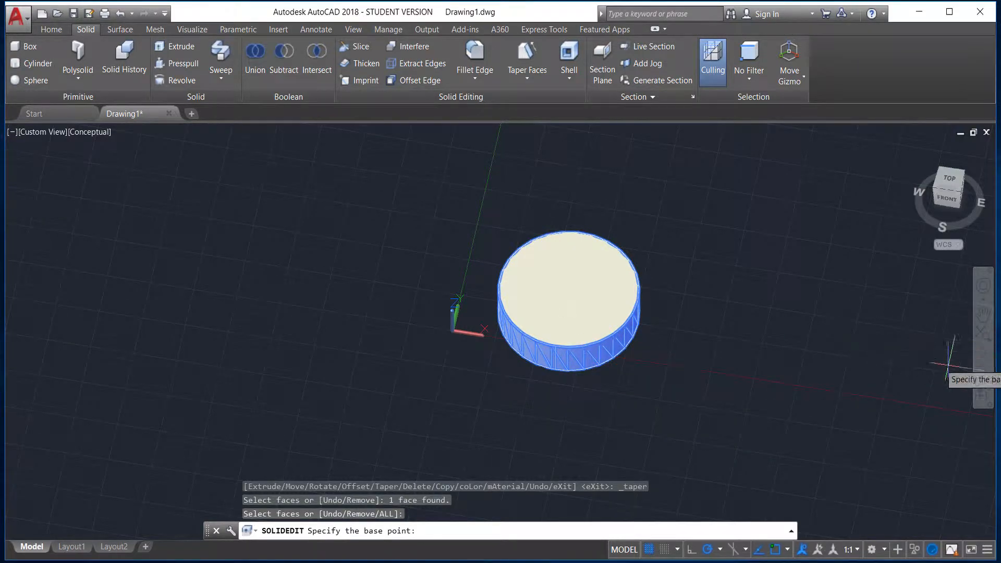
{"action": "left_click", "coordinate": [983, 360]}
{"action": "left_click_drag", "start_coordinate": [658, 347], "coordinate": [660, 207]}
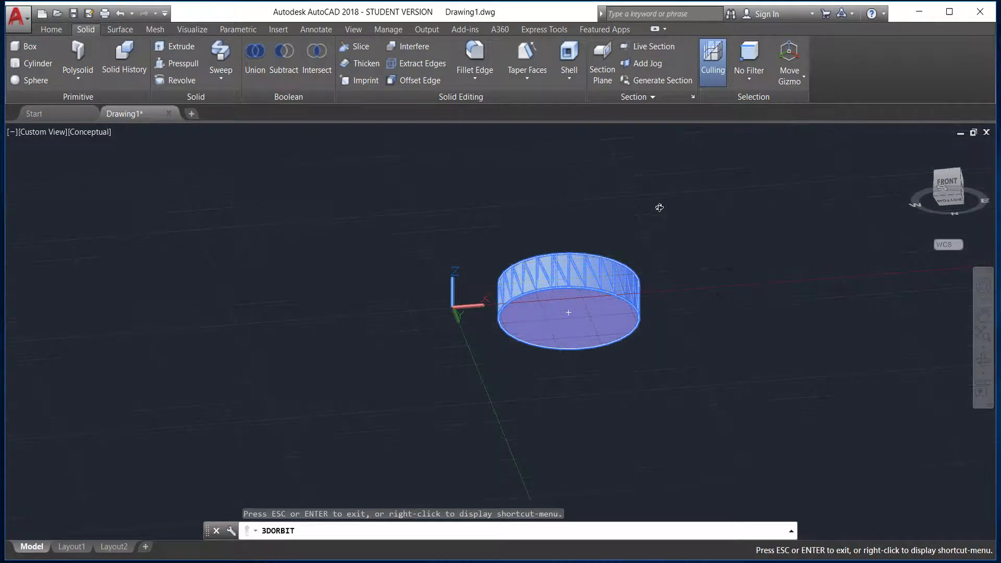
{"action": "scroll", "coordinate": [577, 323], "scroll_direction": "up", "scroll_amount": 4}
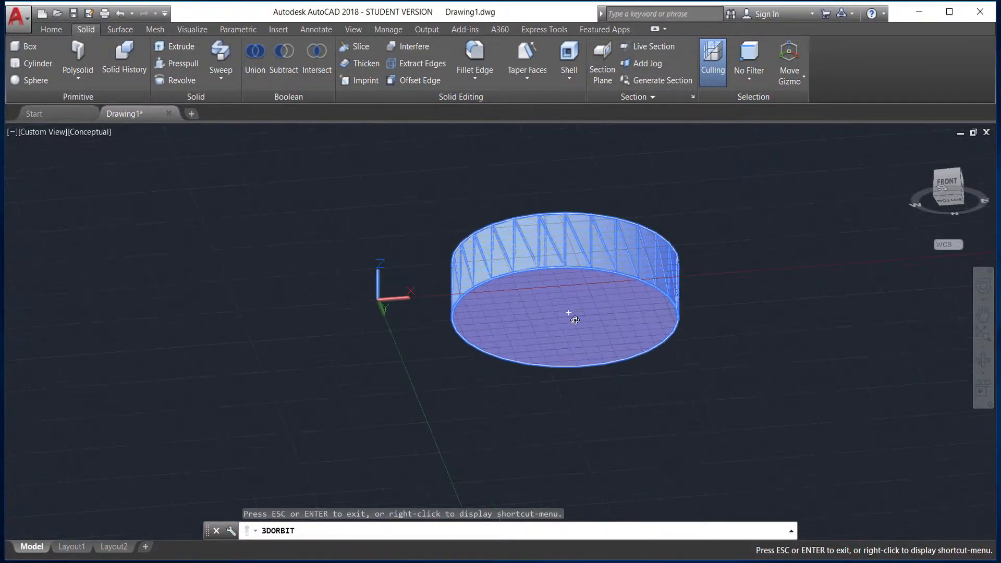
{"action": "key", "text": "Escape"}
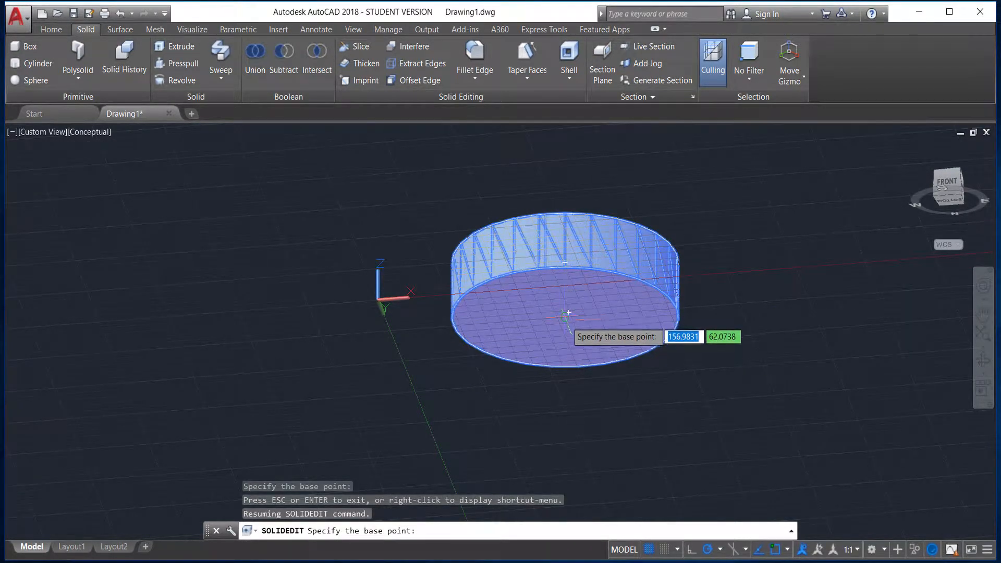
{"action": "scroll", "coordinate": [566, 327], "scroll_direction": "up", "scroll_amount": 3}
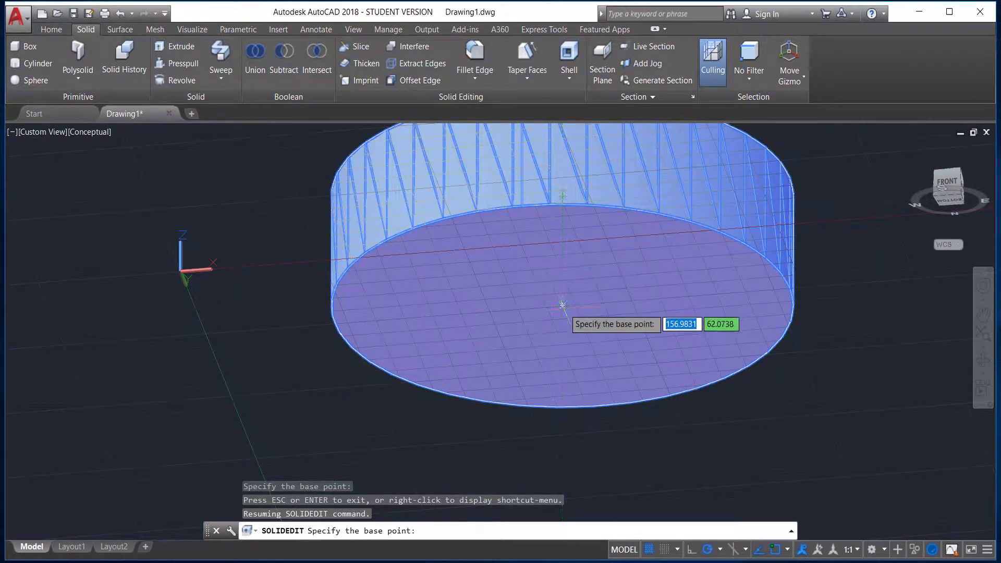
{"action": "left_click", "coordinate": [562, 305]}
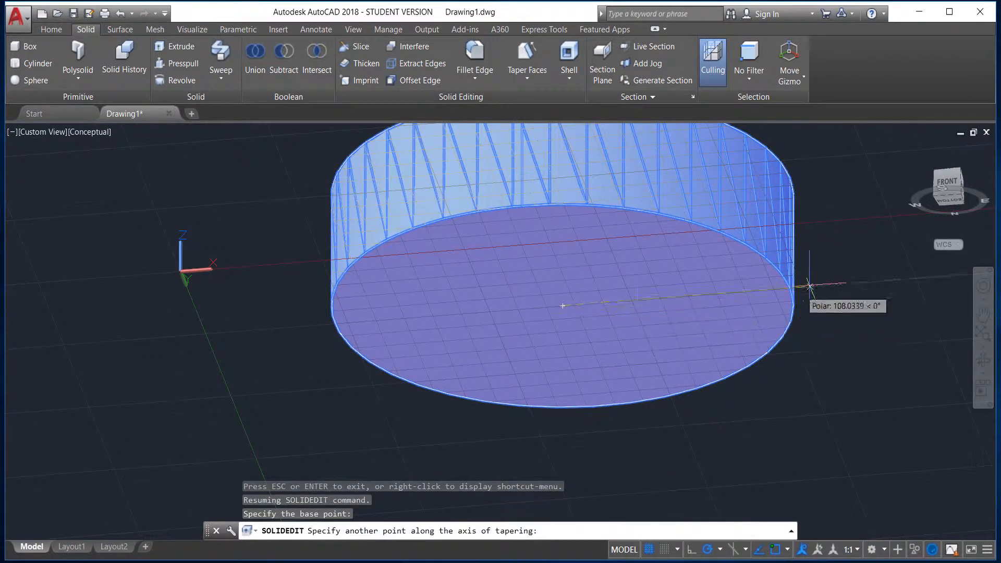
{"action": "middle_click_drag", "start_coordinate": [578, 157], "coordinate": [577, 221]}
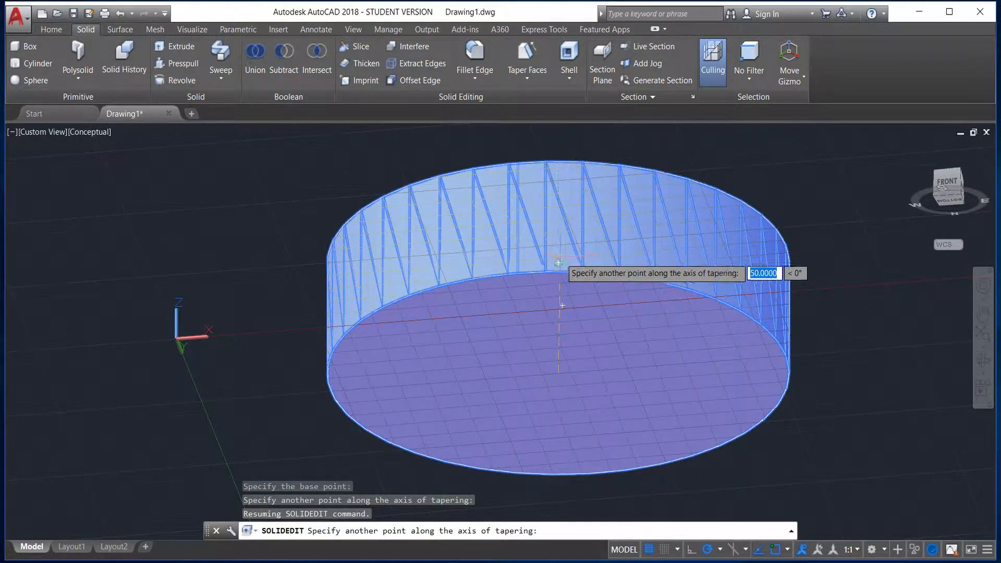
{"action": "left_click", "coordinate": [558, 262]}
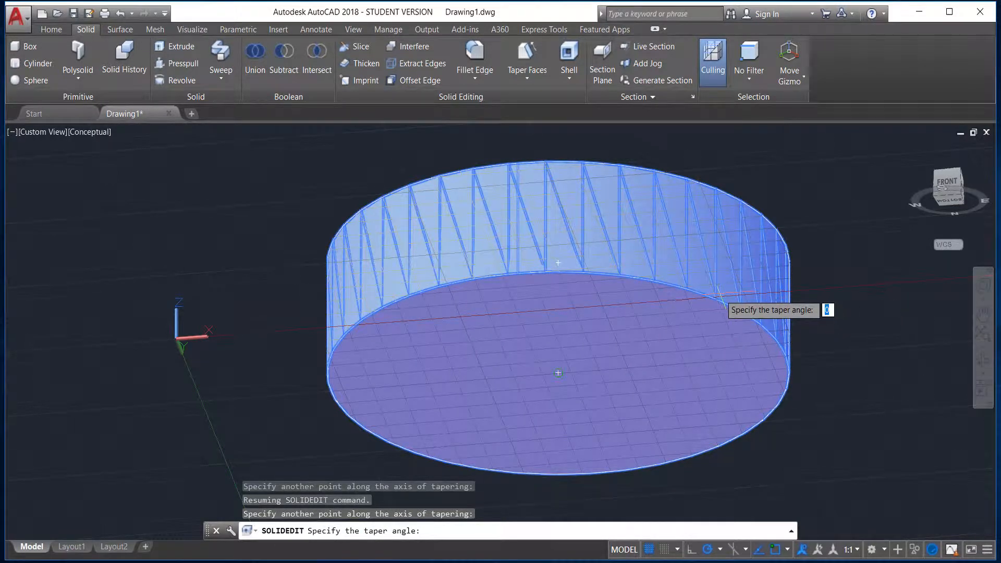
Apply a taper angle of 40 degrees to the selected side face and finish the solid editing.
{"action": "type", "text": "40"}
{"action": "key", "text": "Return"}
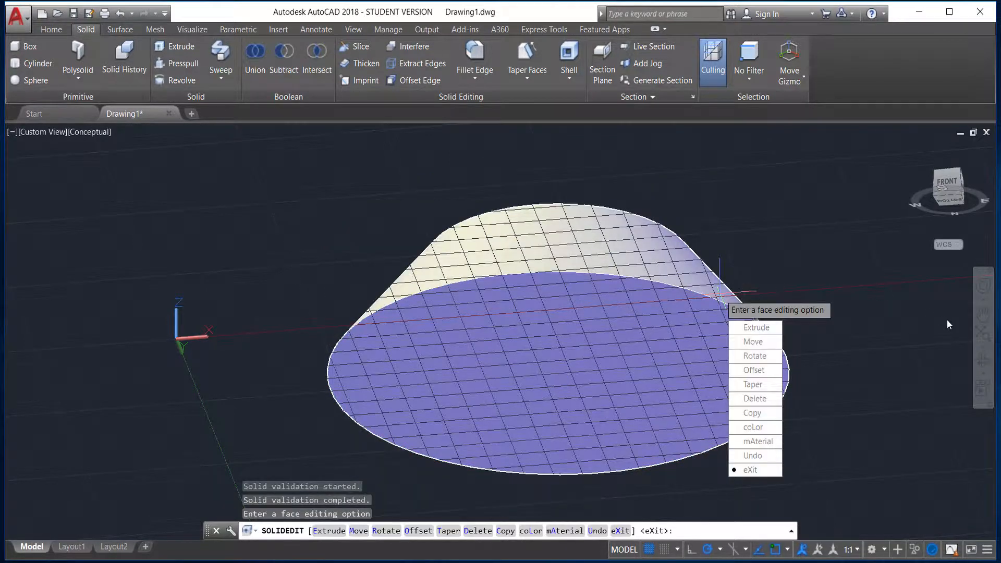
{"action": "key", "text": "Return"}
{"action": "key", "text": "Return"}
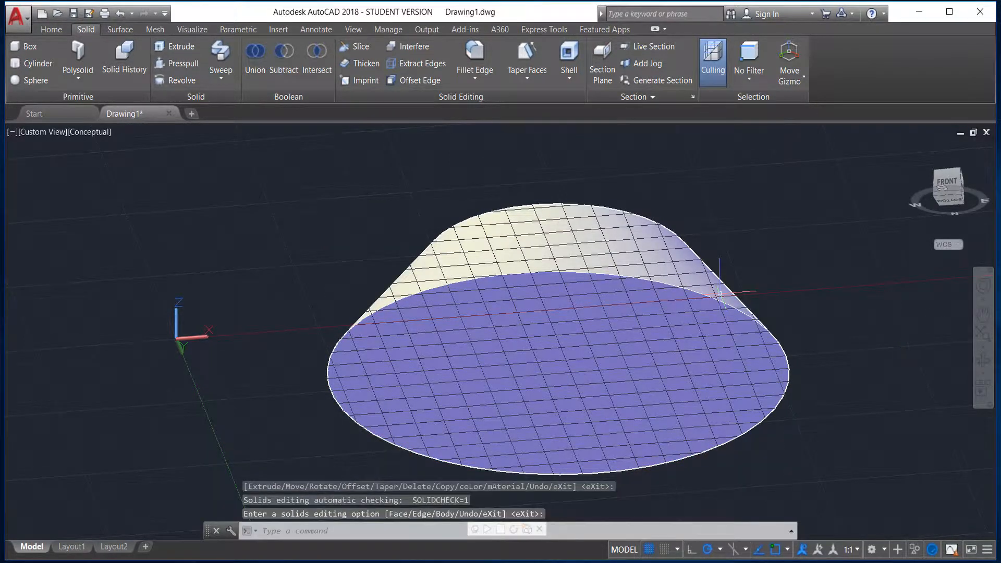
Change the visual style to 2D Wireframe with the tapered solid's upper circular face in view.
{"action": "left_click", "coordinate": [983, 359]}
{"action": "left_click_drag", "start_coordinate": [755, 277], "coordinate": [681, 349]}
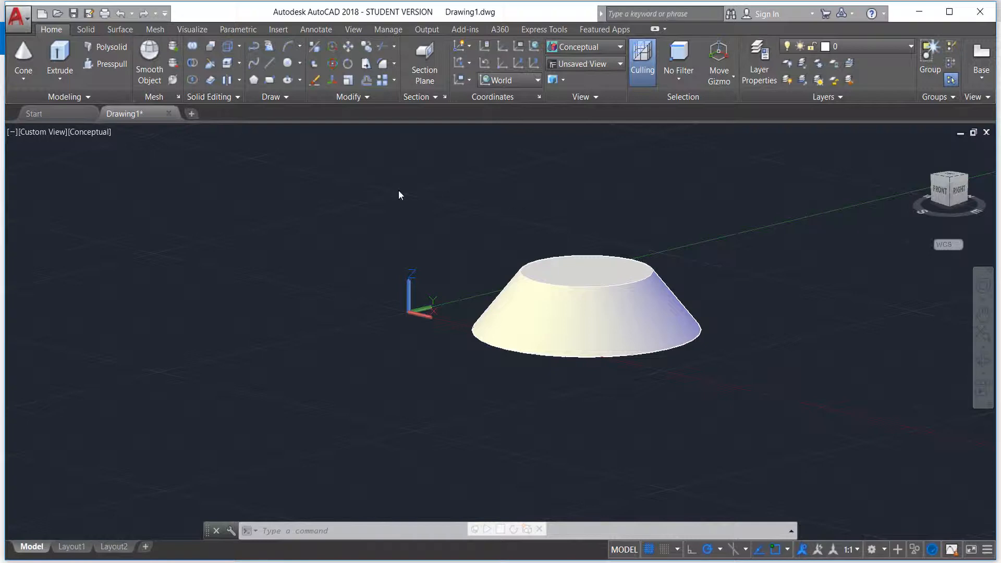
{"action": "left_click", "coordinate": [24, 79]}
{"action": "left_click", "coordinate": [46, 158]}
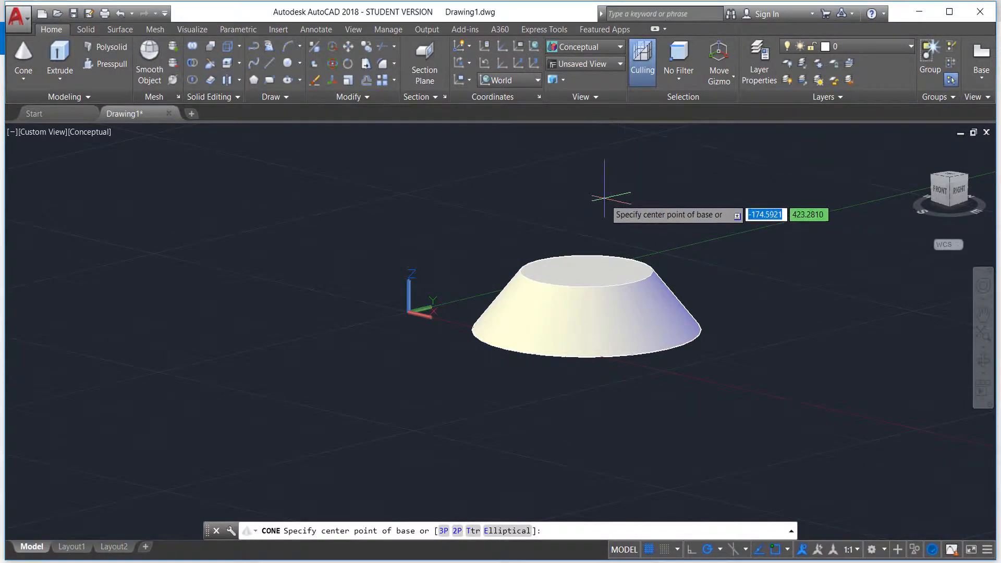
{"action": "left_click", "coordinate": [588, 49]}
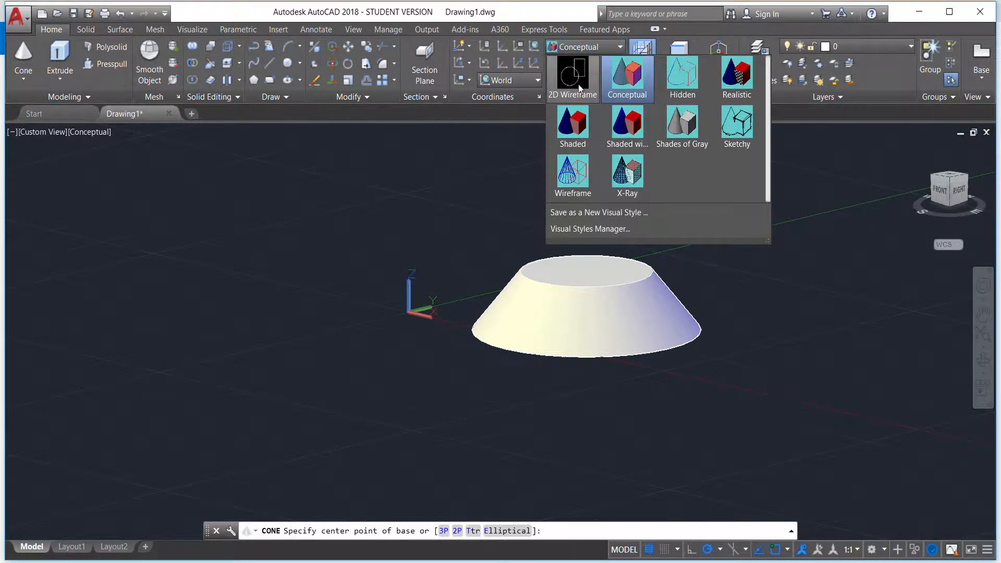
{"action": "left_click", "coordinate": [577, 83]}
{"action": "scroll", "coordinate": [594, 274], "scroll_direction": "up", "scroll_amount": 4}
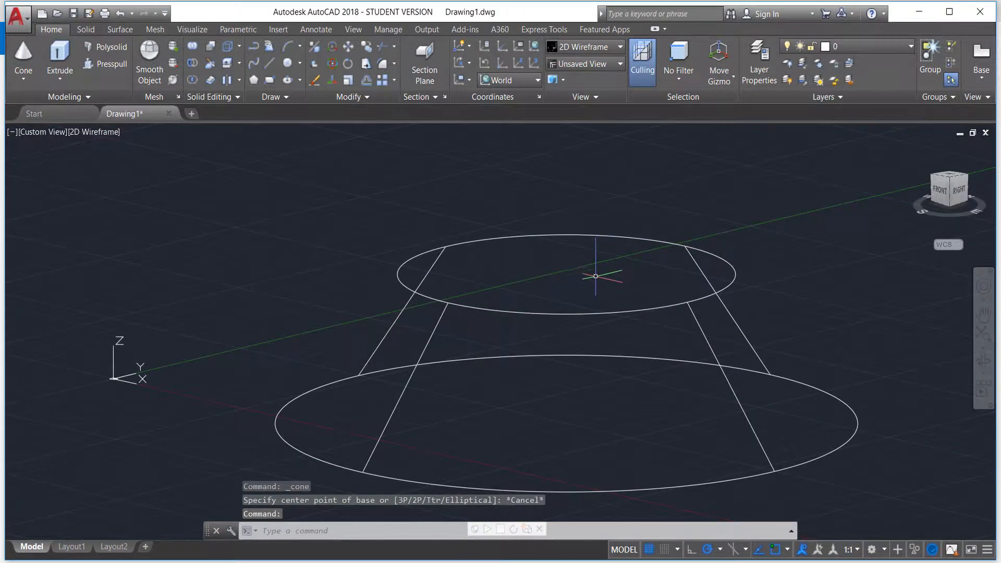
Create a cone about 200 high centred on the tapered solid's top face, with its base radius snapped to that face's quadrant.
{"action": "left_click", "coordinate": [25, 55]}
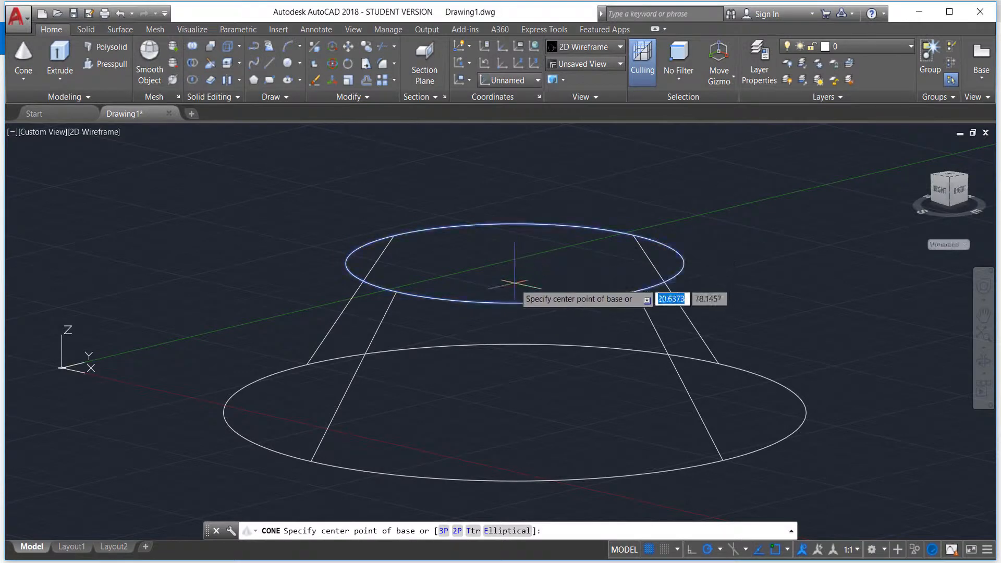
{"action": "left_click", "coordinate": [514, 264]}
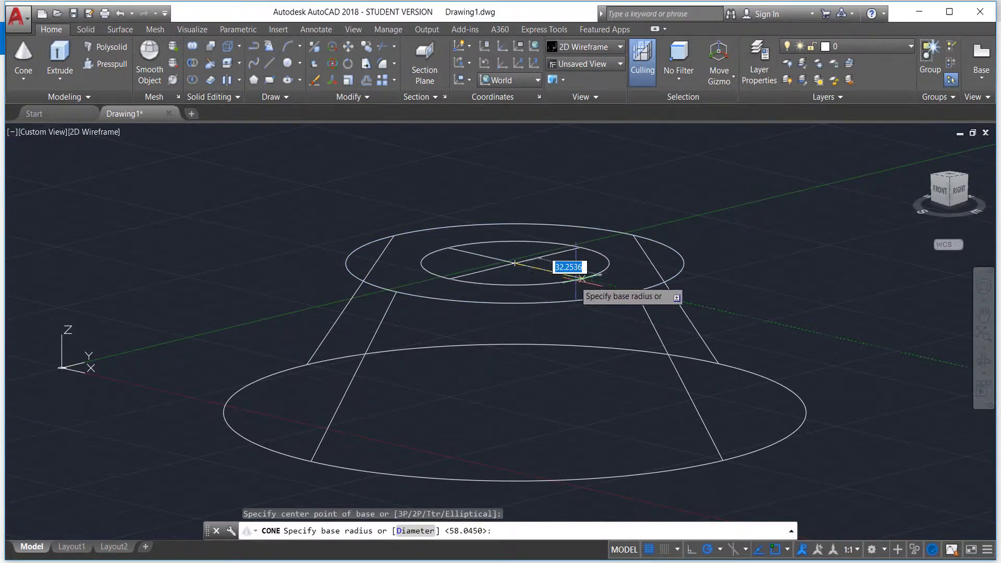
{"action": "right_click", "coordinate": [623, 267], "text": "shift"}
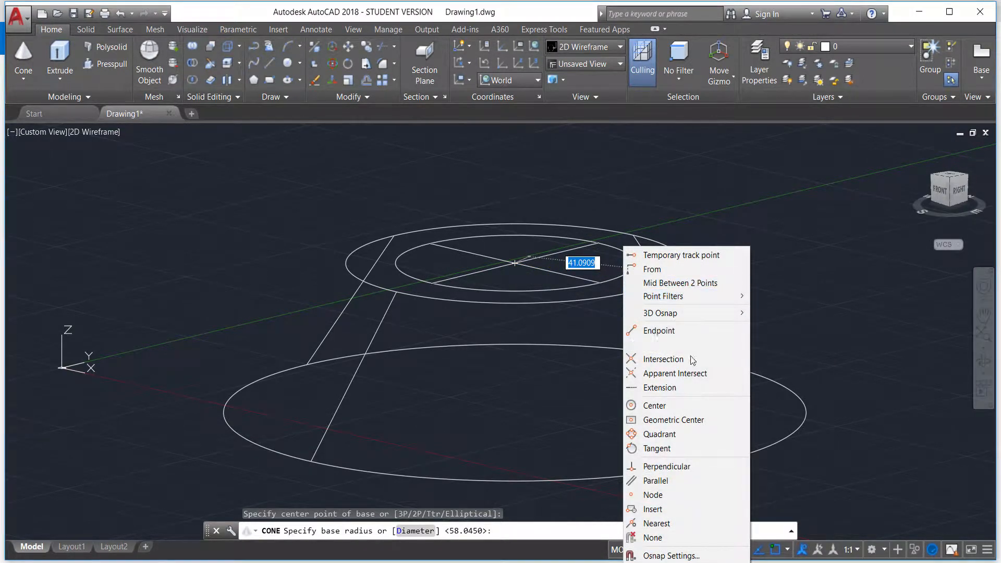
{"action": "left_click", "coordinate": [702, 434]}
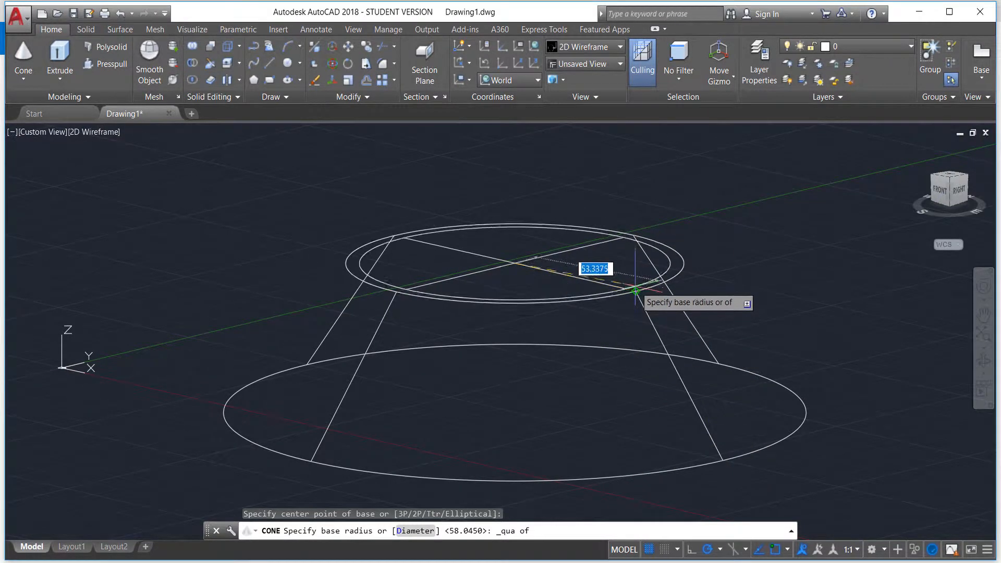
{"action": "left_click", "coordinate": [635, 290]}
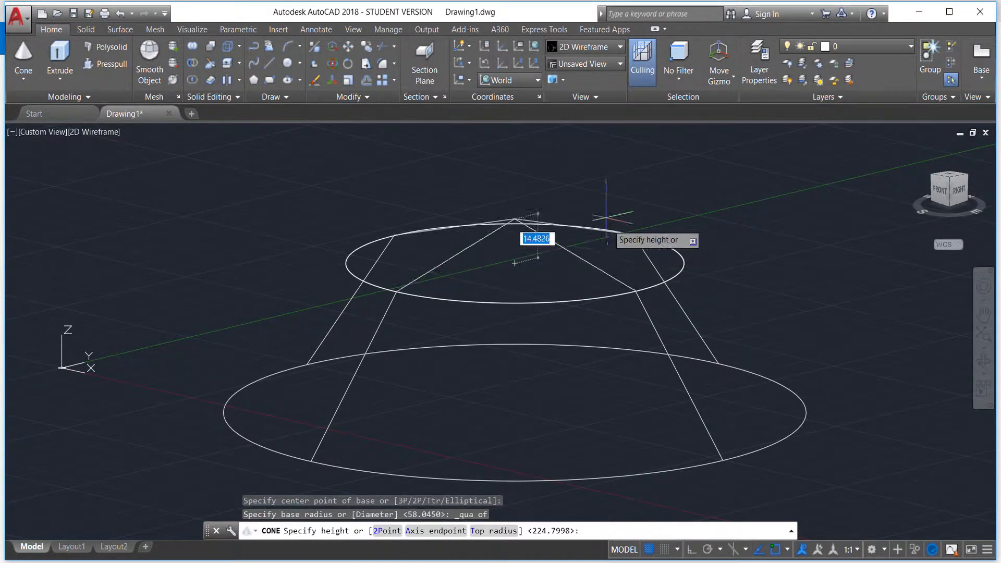
{"action": "scroll", "coordinate": [599, 209], "scroll_direction": "down", "scroll_amount": 5}
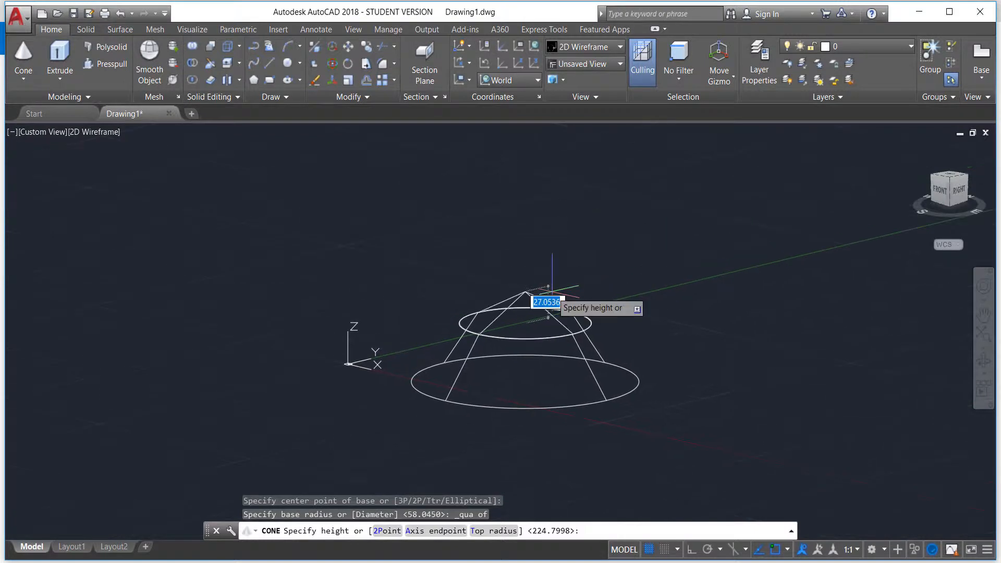
{"action": "middle_click_drag", "start_coordinate": [542, 158], "coordinate": [537, 221]}
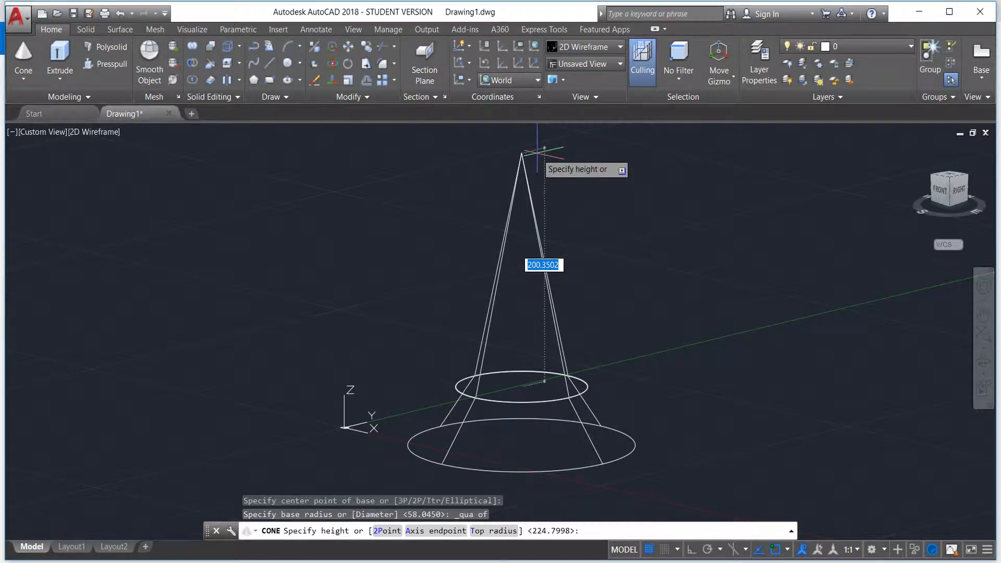
{"action": "left_click", "coordinate": [534, 150]}
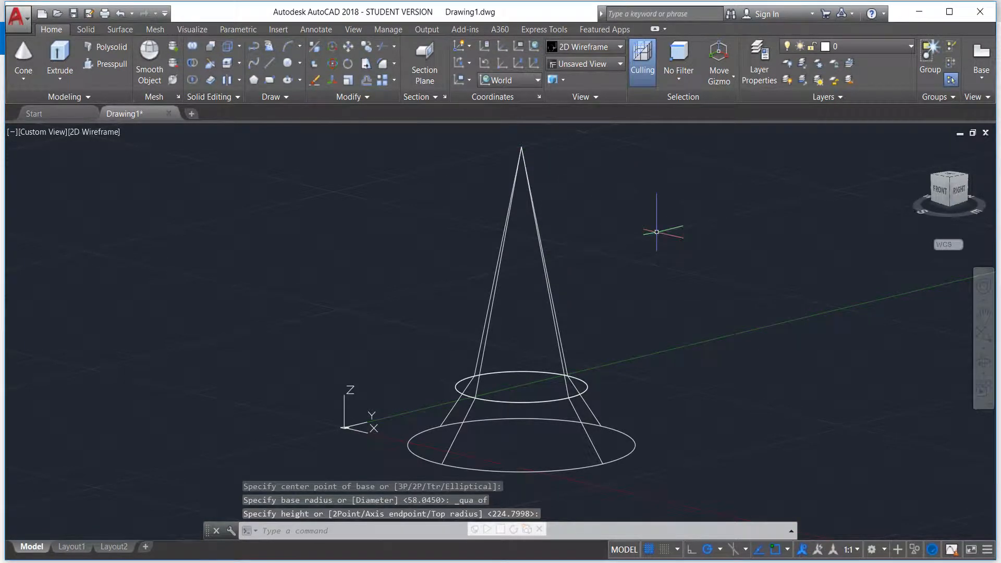
Change the visual style of the tapered solid and cone to Conceptual.
{"action": "left_click", "coordinate": [598, 47]}
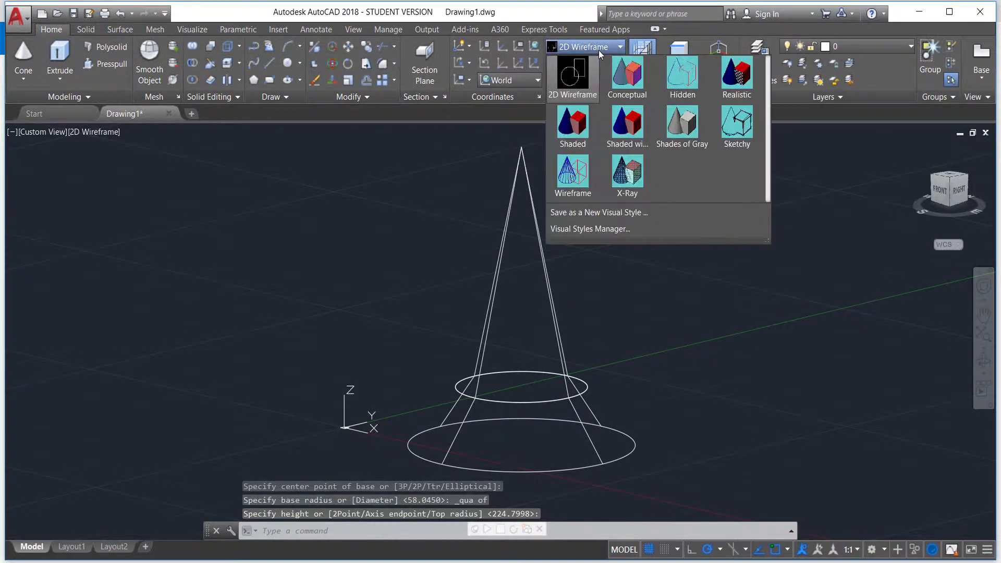
{"action": "left_click", "coordinate": [623, 83]}
{"action": "scroll", "coordinate": [633, 335], "scroll_direction": "down", "scroll_amount": 3}
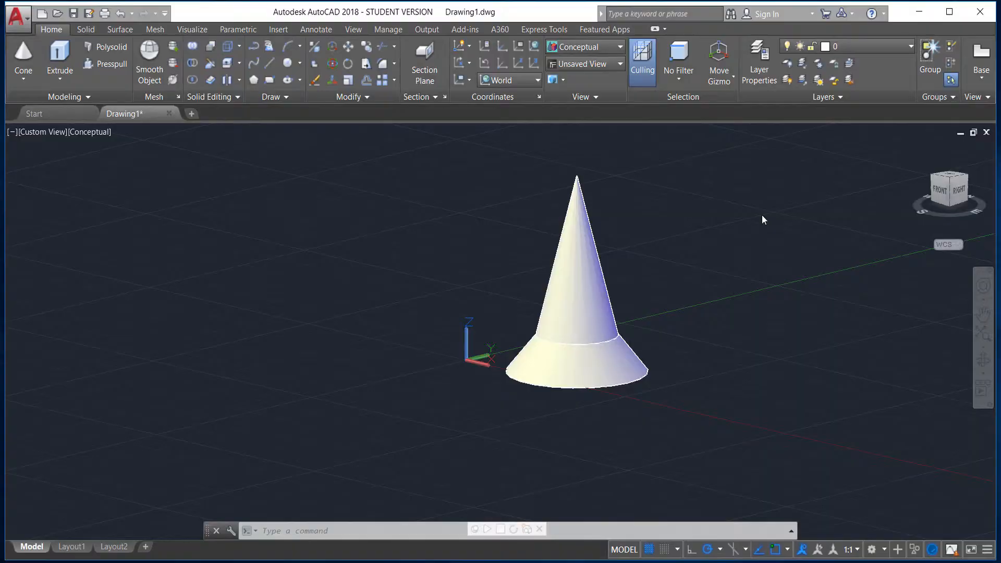
Start a cylinder centred on the tapered solid's underside in the Bottom view, with a base radius of 80.
{"action": "left_click", "coordinate": [982, 365]}
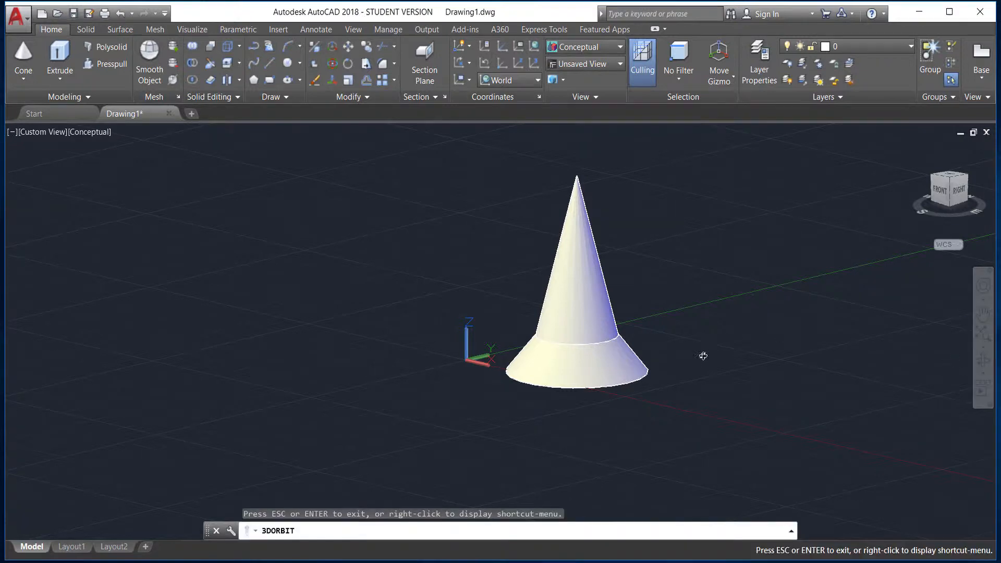
{"action": "left_click_drag", "start_coordinate": [703, 353], "coordinate": [700, 267]}
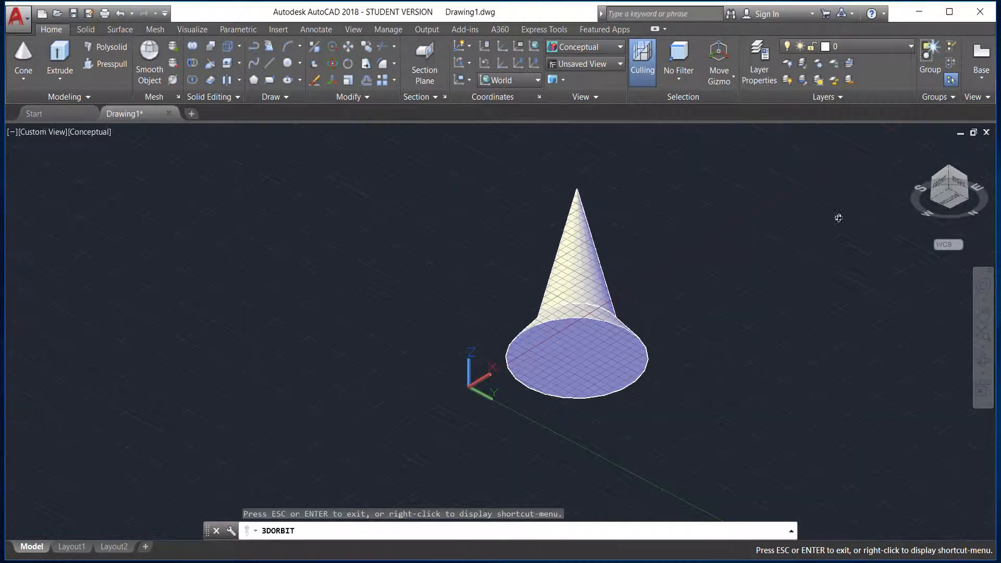
{"action": "key", "text": "Escape"}
{"action": "left_click", "coordinate": [949, 202]}
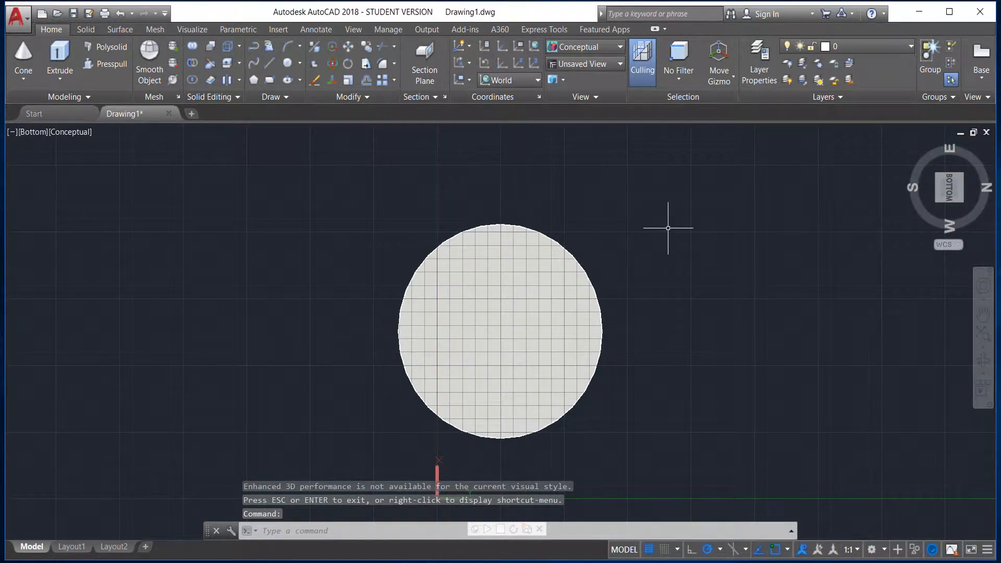
{"action": "left_click", "coordinate": [23, 78]}
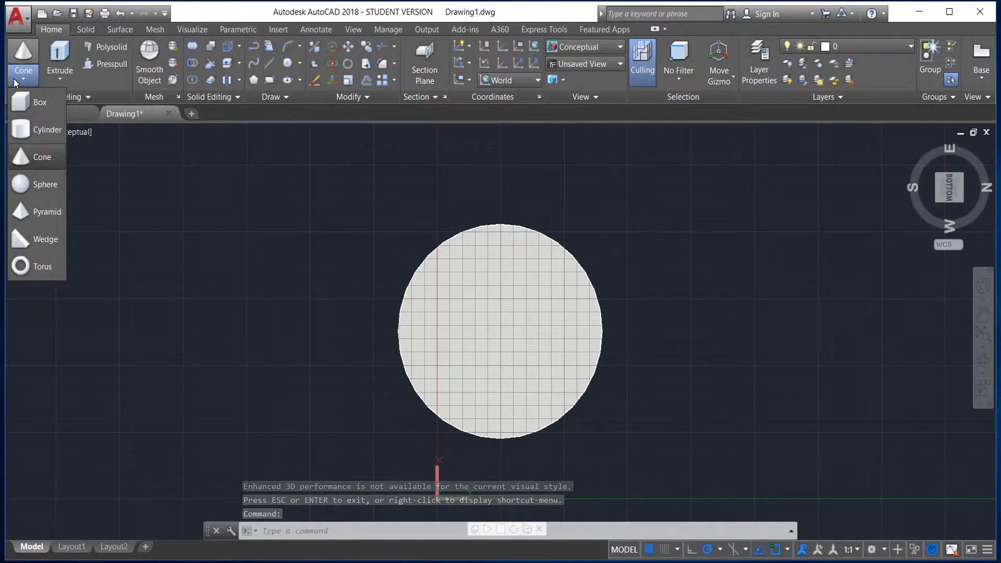
{"action": "left_click", "coordinate": [34, 129]}
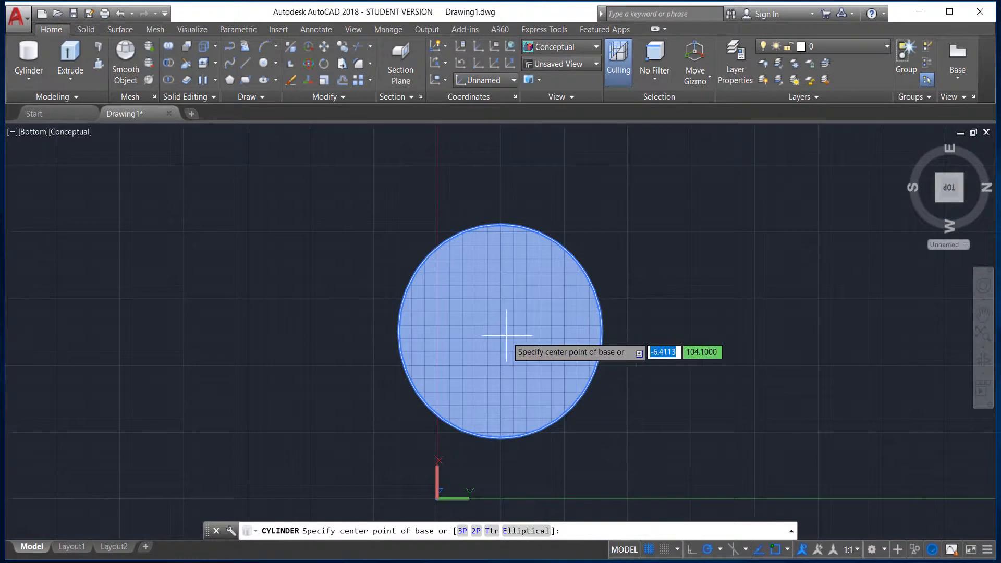
{"action": "left_click", "coordinate": [590, 284]}
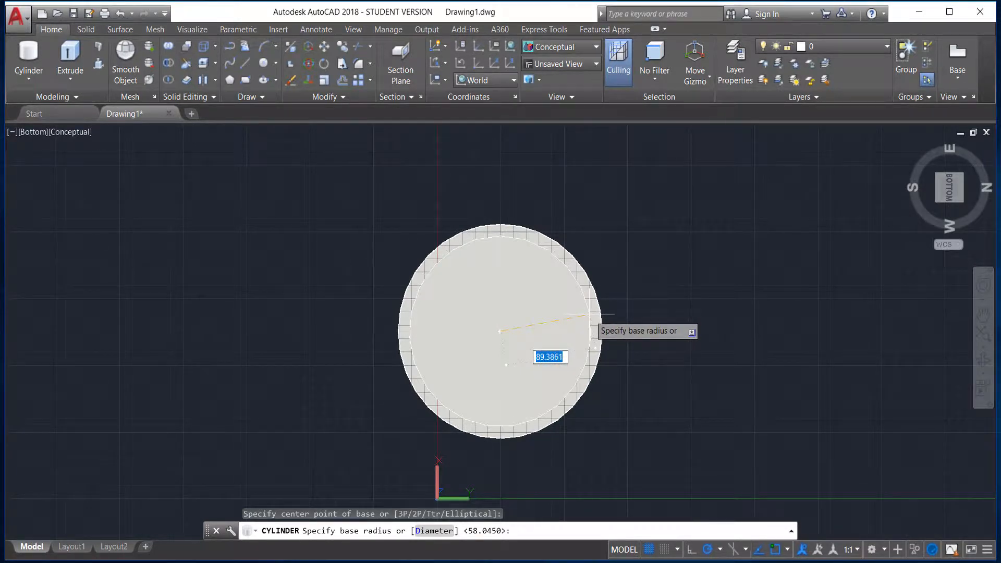
{"action": "type", "text": "80"}
{"action": "key", "text": "Return"}
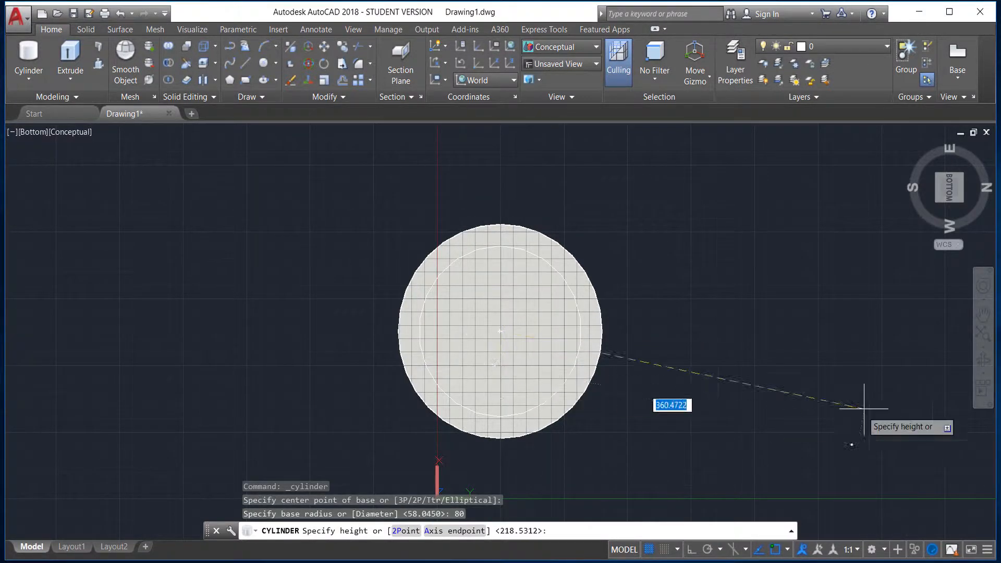
Extend the cylinder downward from the tapered solid's underside with a height of 400.
{"action": "left_click", "coordinate": [983, 360]}
{"action": "left_click_drag", "start_coordinate": [715, 311], "coordinate": [676, 234]}
{"action": "key", "text": "Escape"}
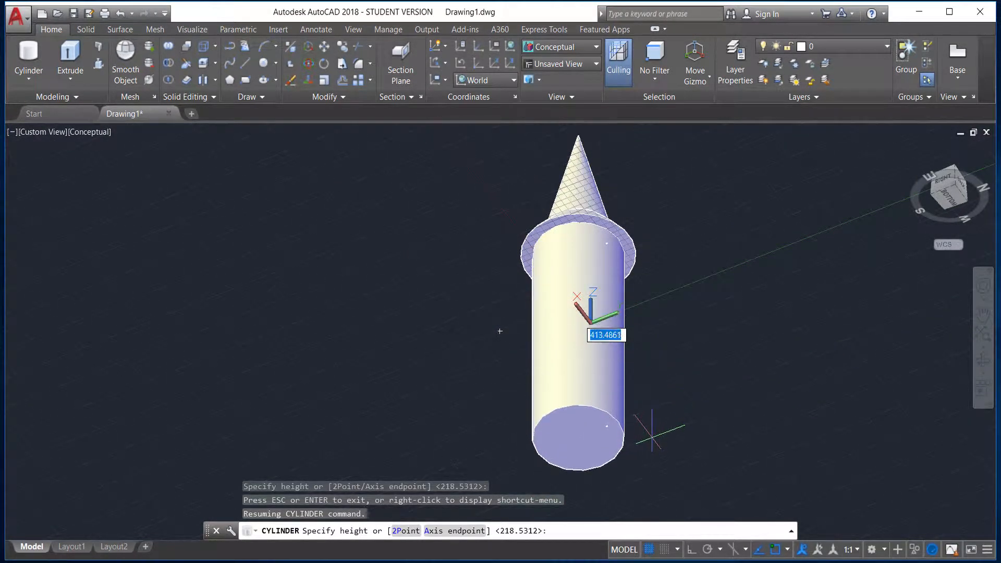
{"action": "scroll", "coordinate": [654, 440], "scroll_direction": "down", "scroll_amount": 2}
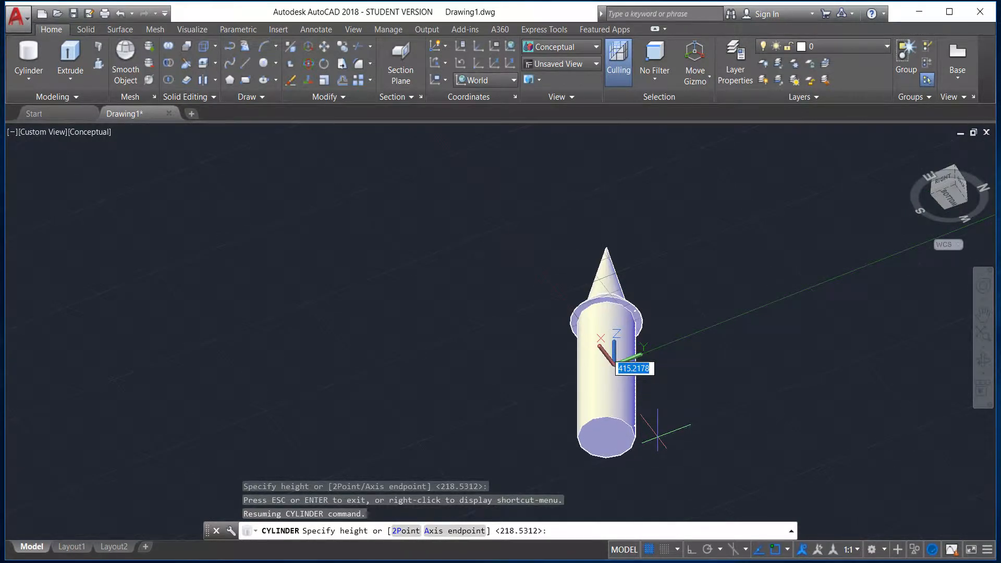
{"action": "type", "text": "5"}
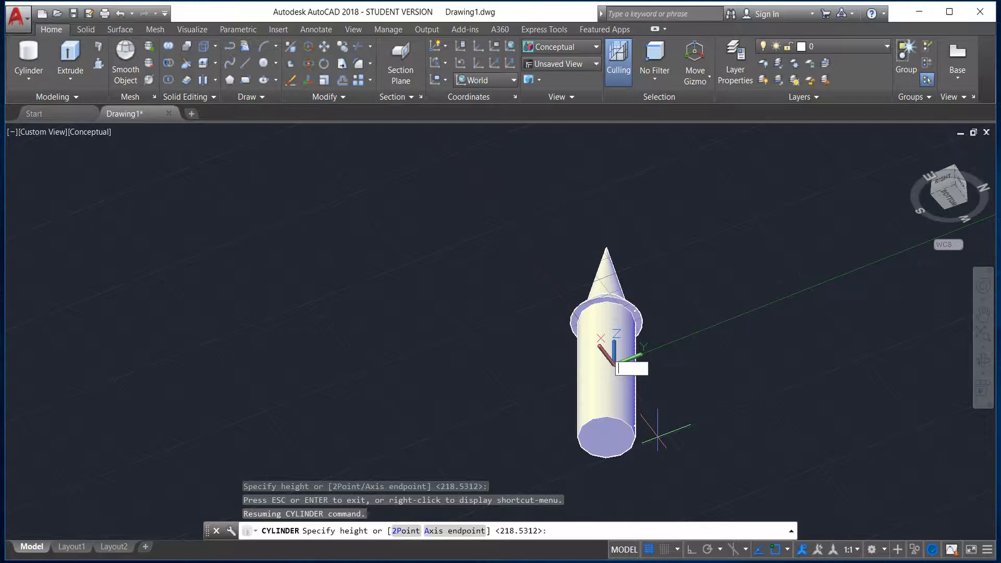
{"action": "key", "text": "Escape"}
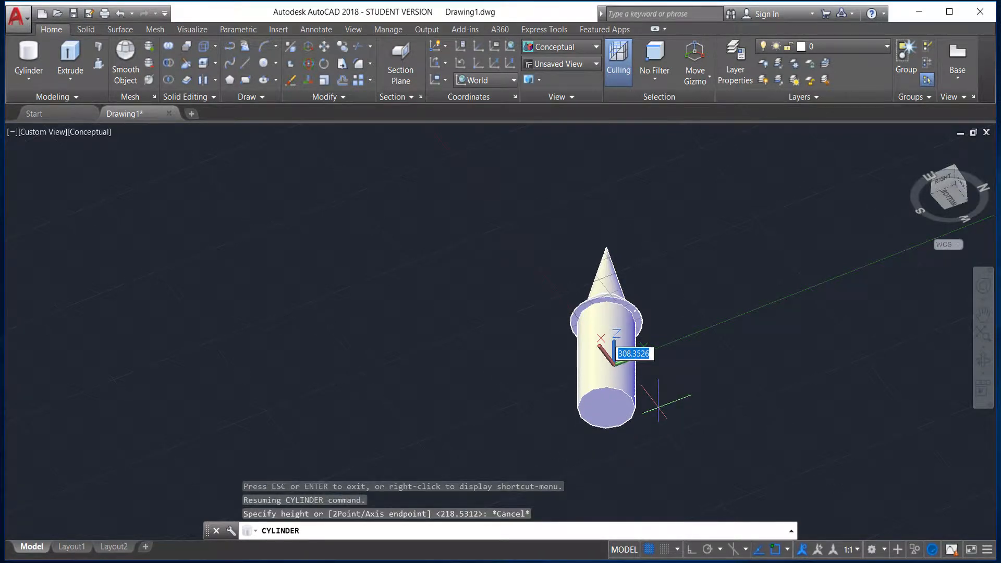
{"action": "type", "text": "400"}
{"action": "key", "text": "Return"}
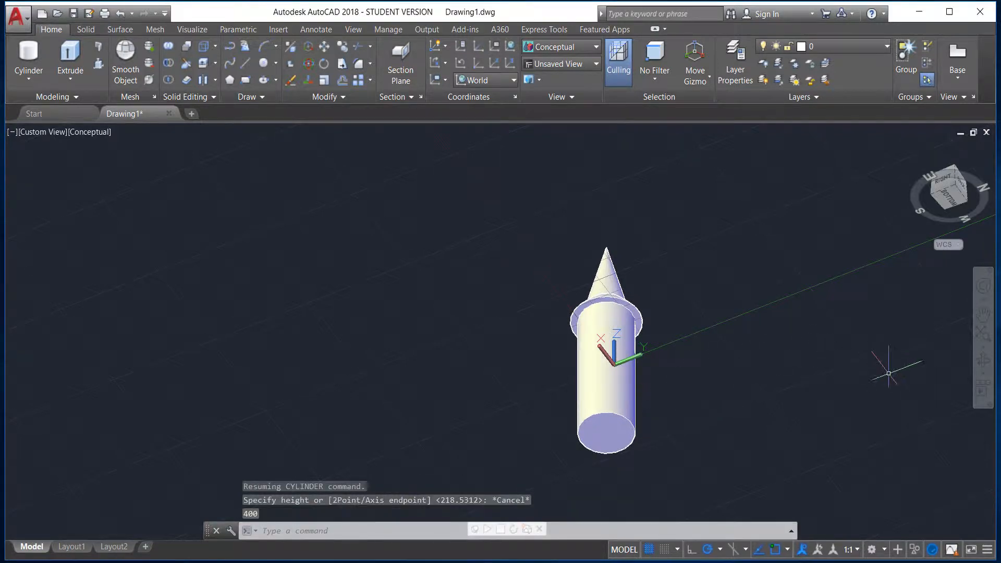
Start a second cylinder centred on the first cylinder's bottom face, with a base radius of 70.
{"action": "left_click", "coordinate": [983, 360]}
{"action": "mouse_move", "coordinate": [719, 341]}
{"action": "left_mouse_down"}
{"action": "mouse_move", "coordinate": [708, 350]}
{"action": "mouse_move", "coordinate": [706, 436]}
{"action": "mouse_move", "coordinate": [748, 418]}
{"action": "mouse_move", "coordinate": [711, 388]}
{"action": "mouse_move", "coordinate": [684, 327]}
{"action": "left_mouse_up"}
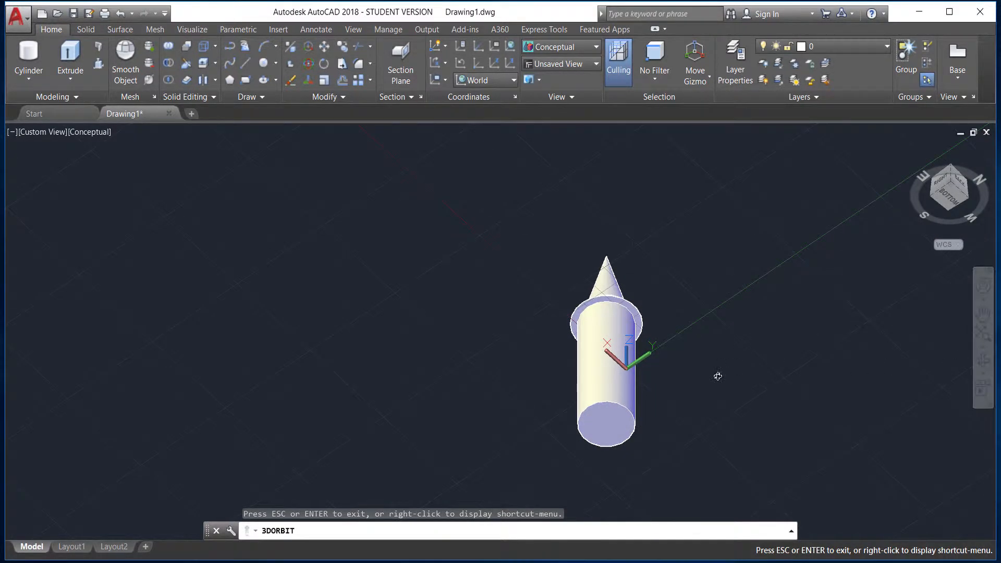
{"action": "left_click", "coordinate": [948, 198]}
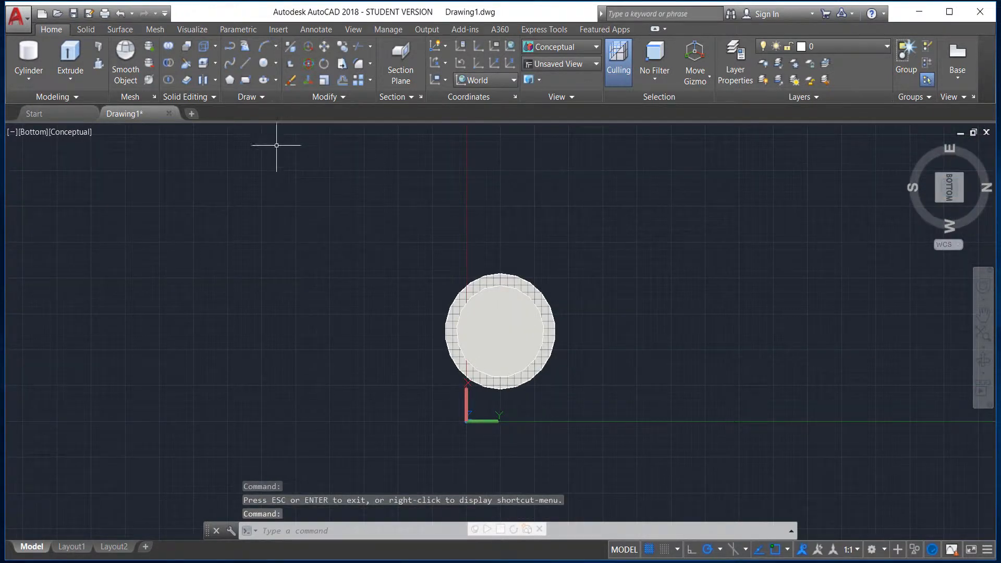
{"action": "left_click", "coordinate": [28, 54]}
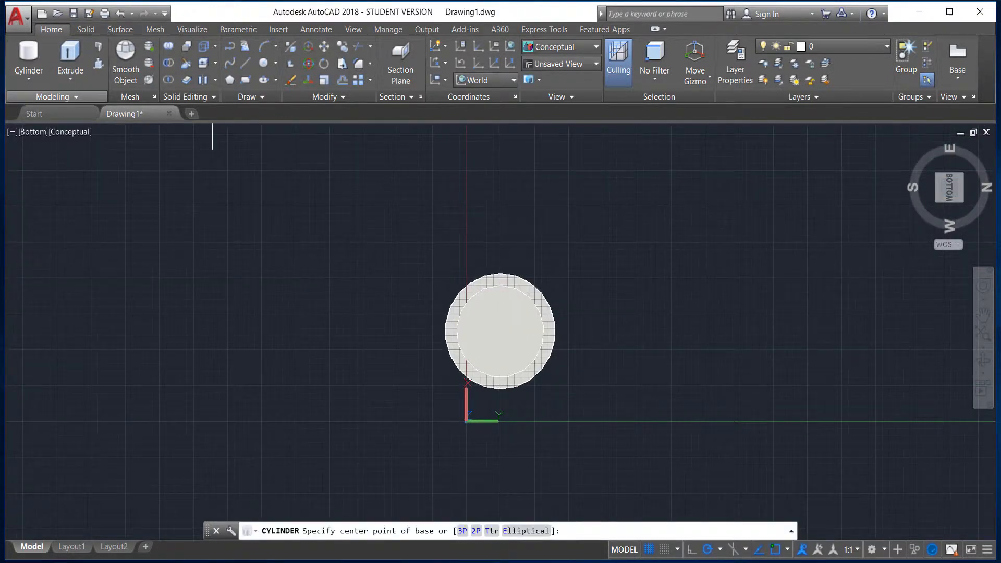
{"action": "left_click", "coordinate": [538, 348]}
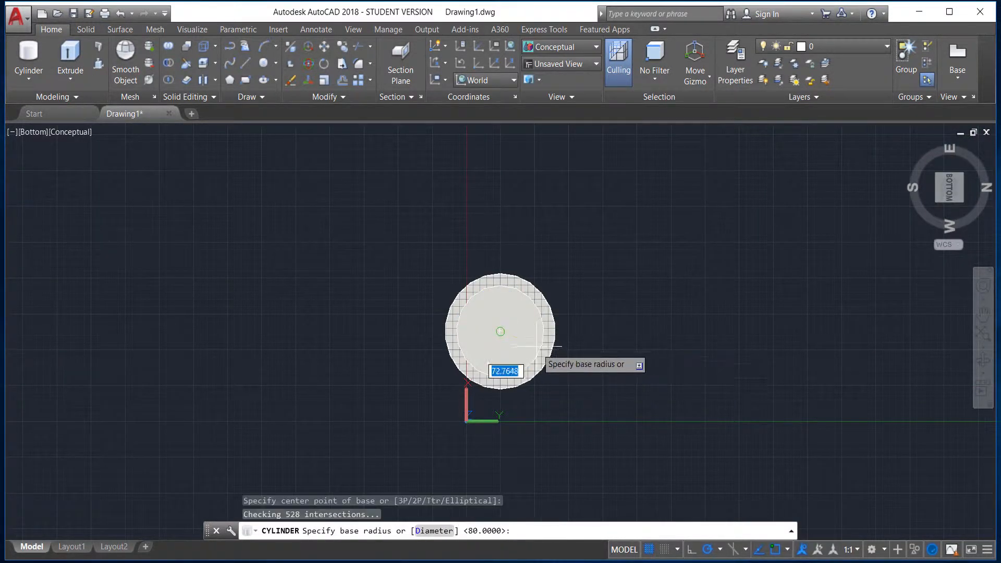
{"action": "scroll", "coordinate": [522, 316], "scroll_direction": "up", "scroll_amount": 4}
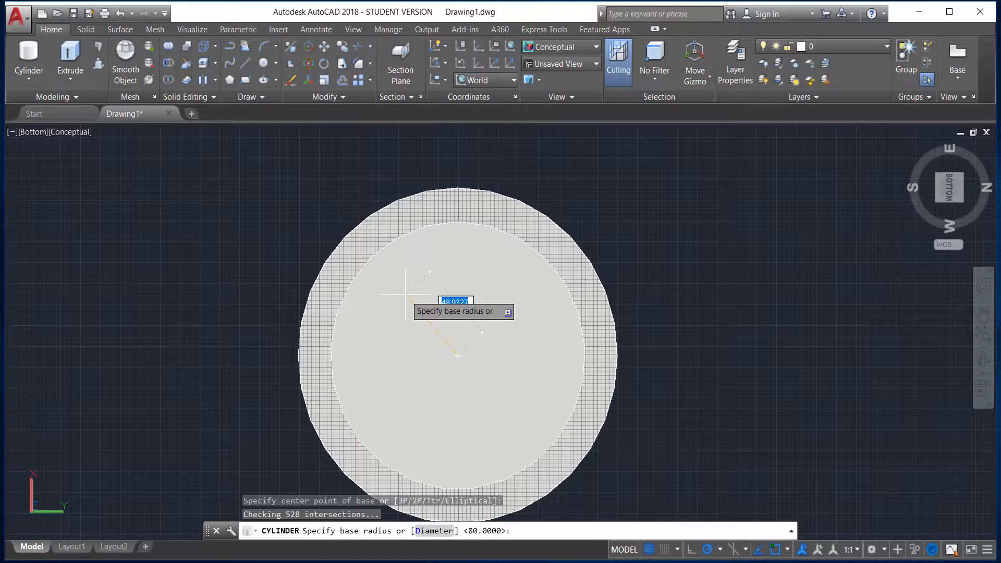
{"action": "type", "text": "70"}
{"action": "key", "text": "Return"}
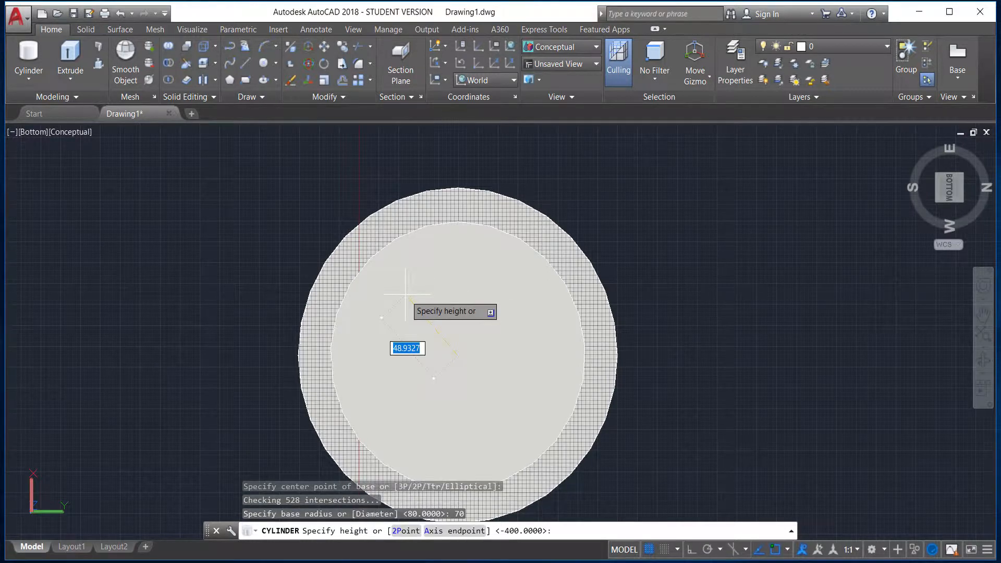
Give the second cylinder a height of 400, running upward inside the first cylinder.
{"action": "left_click", "coordinate": [983, 359]}
{"action": "left_click_drag", "start_coordinate": [728, 319], "coordinate": [627, 279]}
{"action": "key", "text": "Return"}
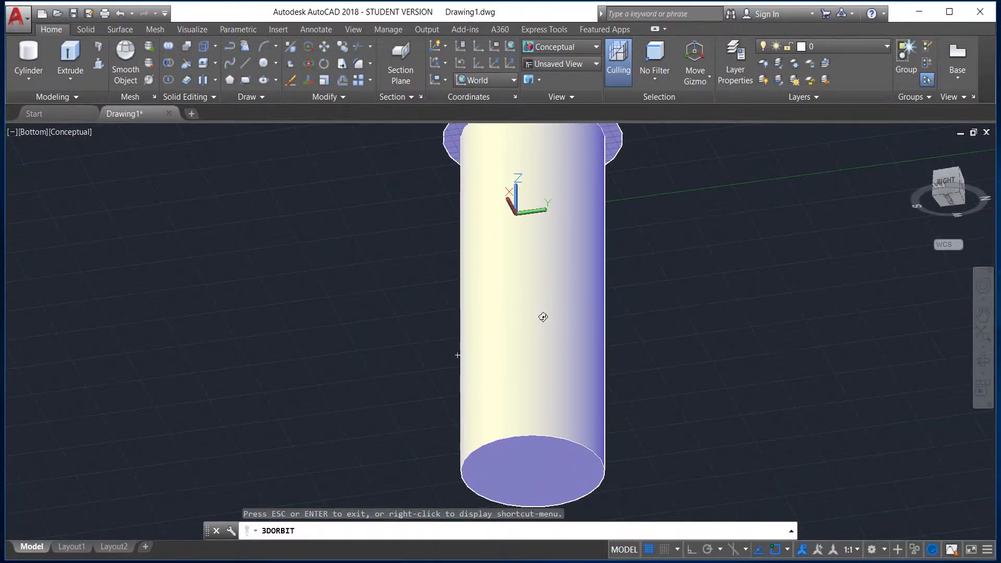
{"action": "type", "text": "400"}
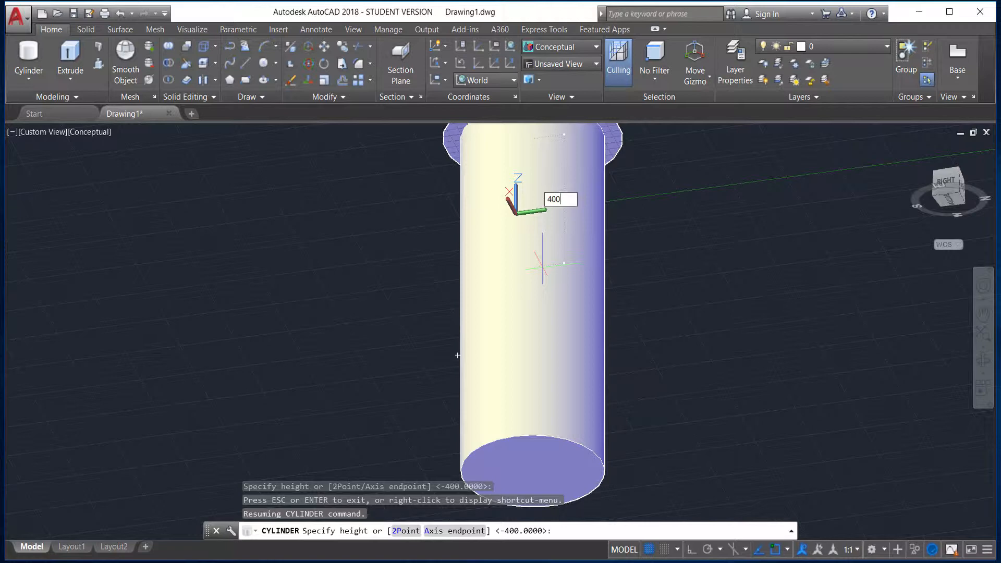
{"action": "key", "text": "Return"}
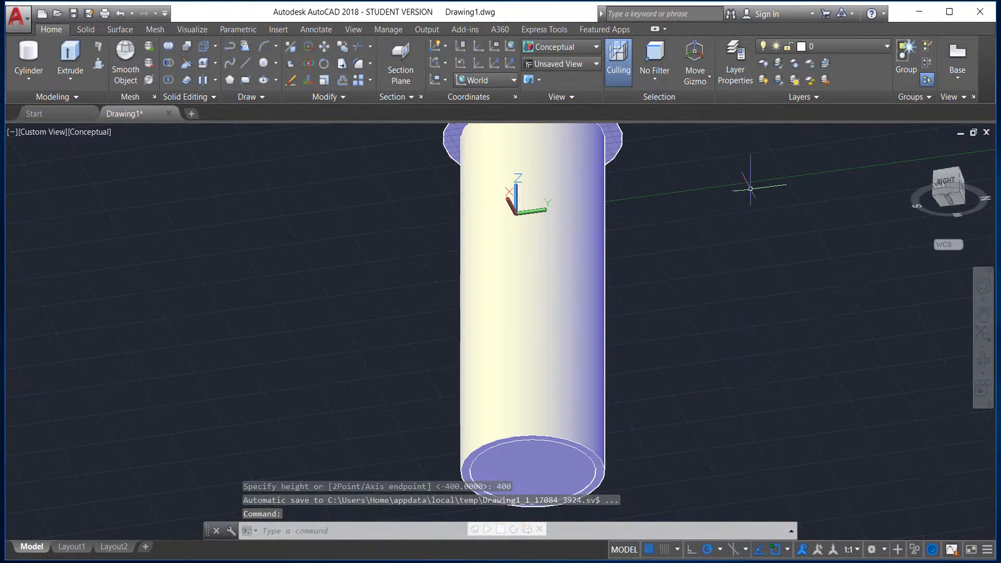
Create a new layer named Tower Wall and set its color to red, index 10.
{"action": "left_click", "coordinate": [735, 61]}
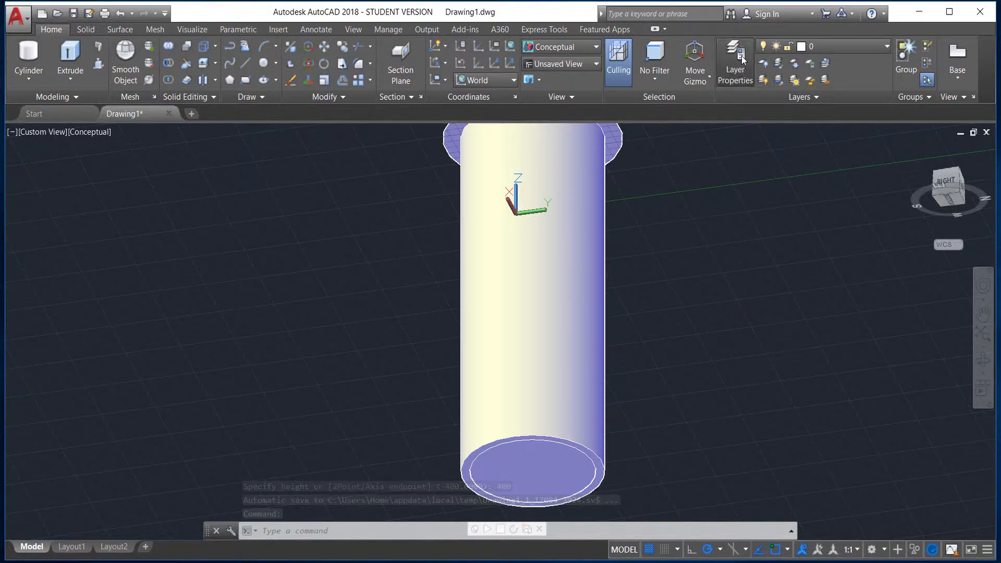
{"action": "left_click", "coordinate": [179, 59]}
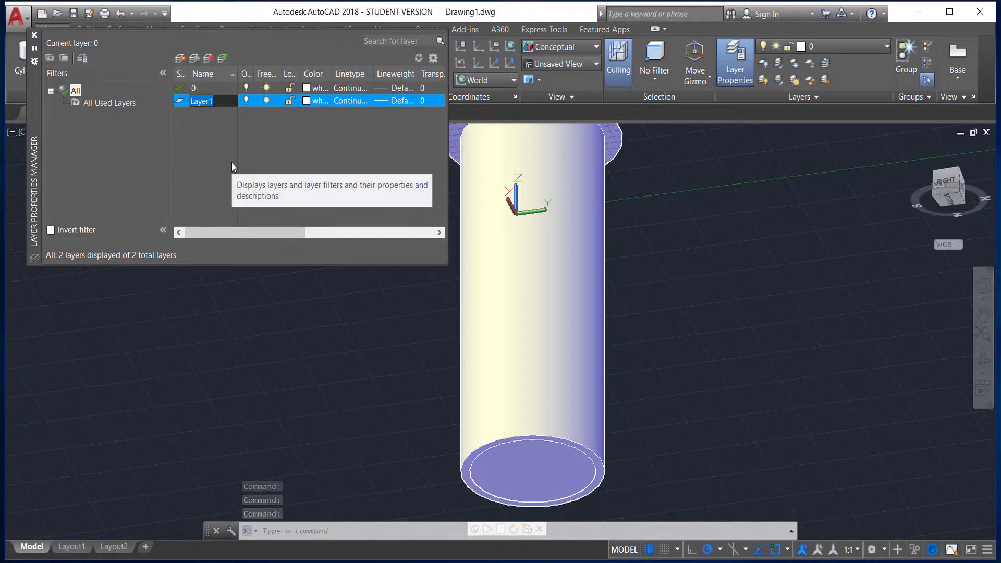
{"action": "type", "text": "Tower Wall"}
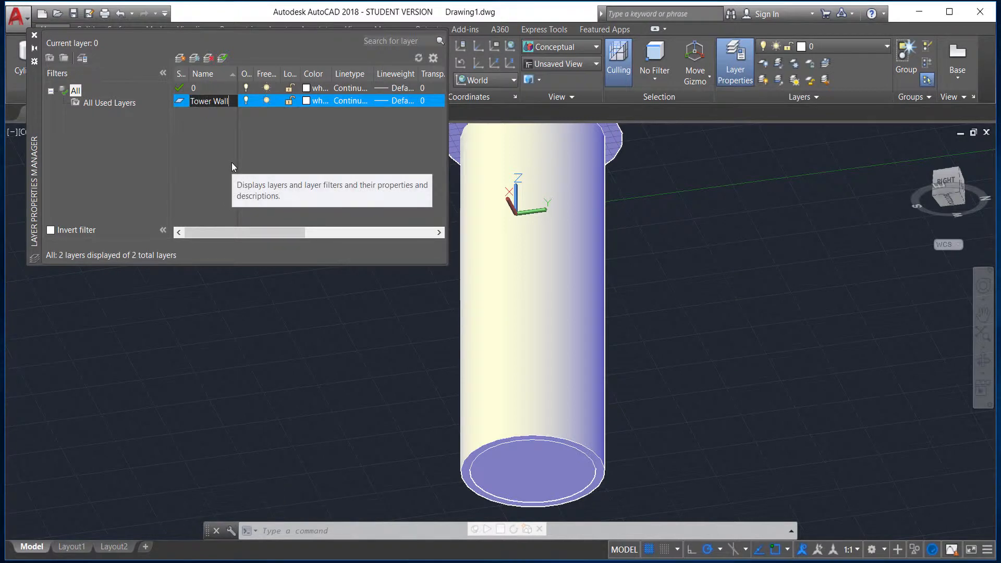
{"action": "key", "text": "Return"}
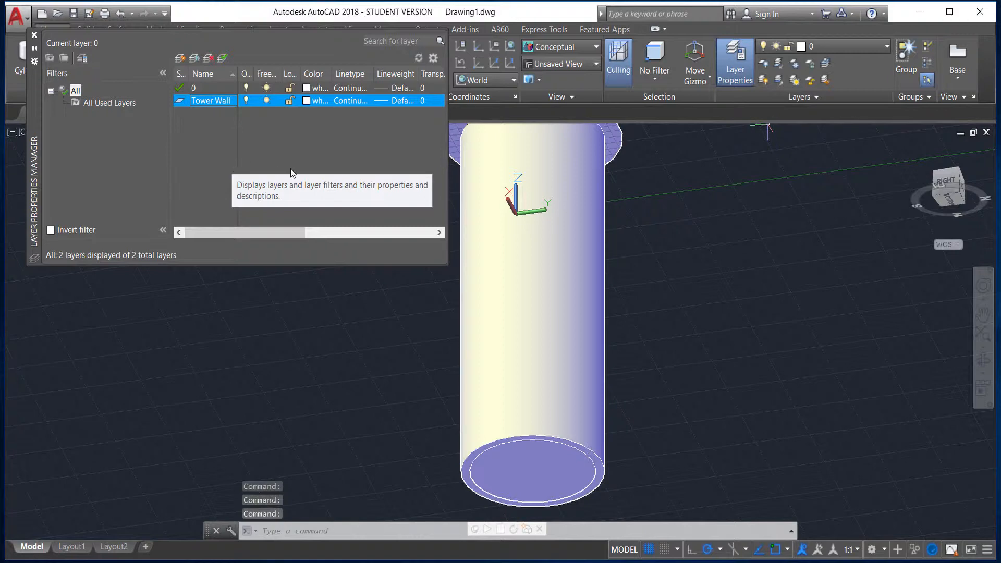
{"action": "left_click", "coordinate": [308, 104]}
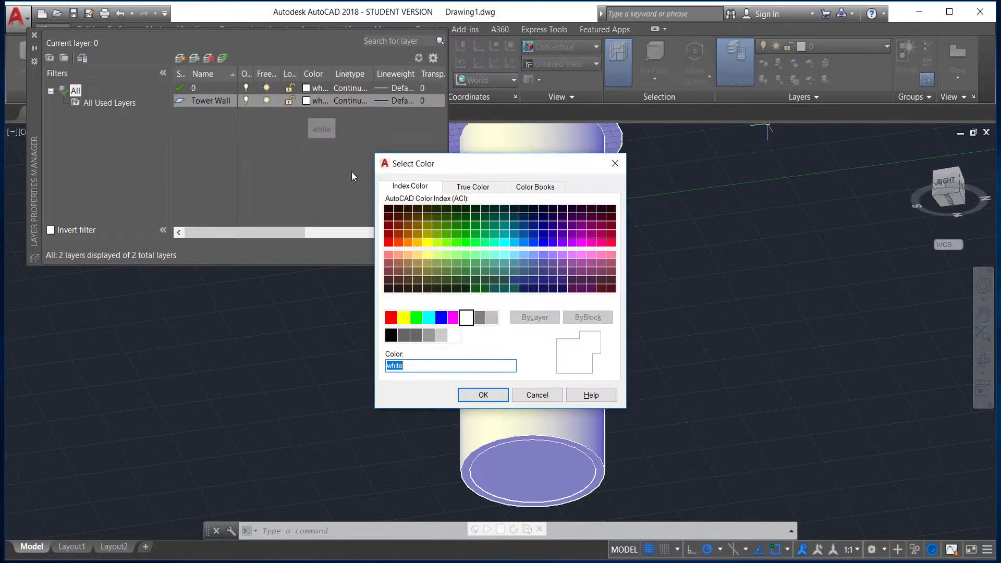
{"action": "left_click", "coordinate": [388, 242]}
{"action": "left_click", "coordinate": [480, 395]}
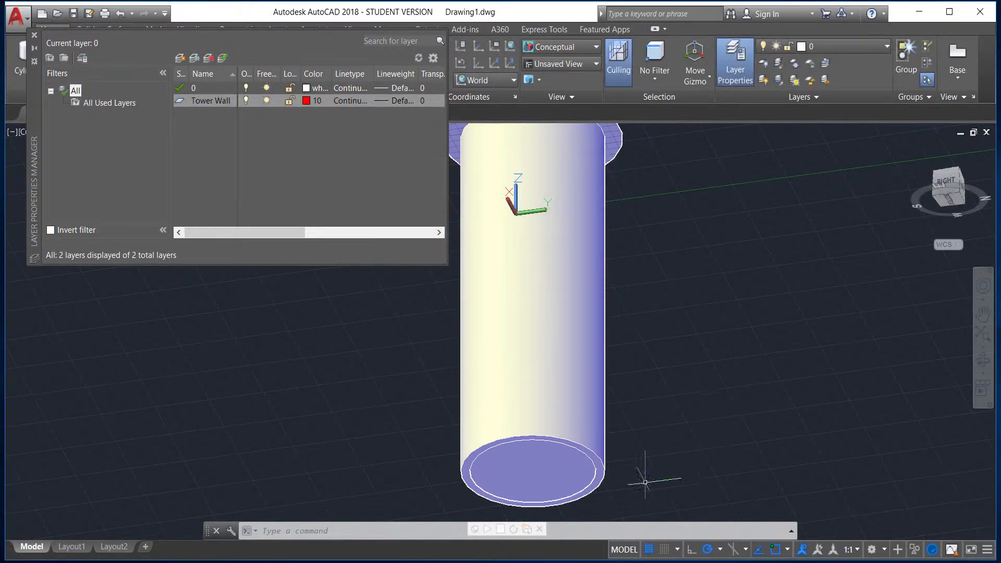
Assign the inner cylinder to the Tower Wall layer and close the layer properties manager.
{"action": "left_click", "coordinate": [534, 468]}
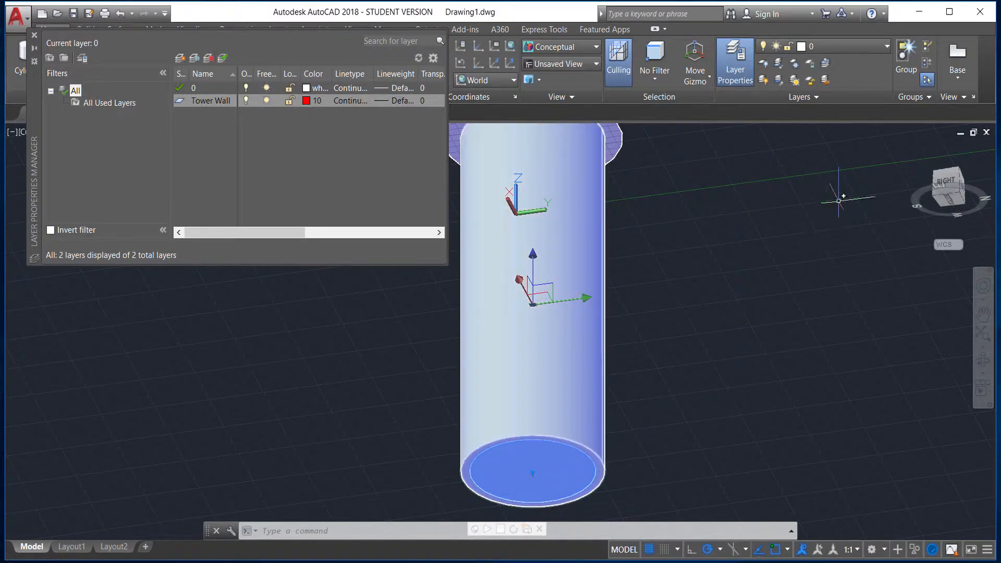
{"action": "left_click", "coordinate": [866, 53]}
{"action": "left_click", "coordinate": [843, 79]}
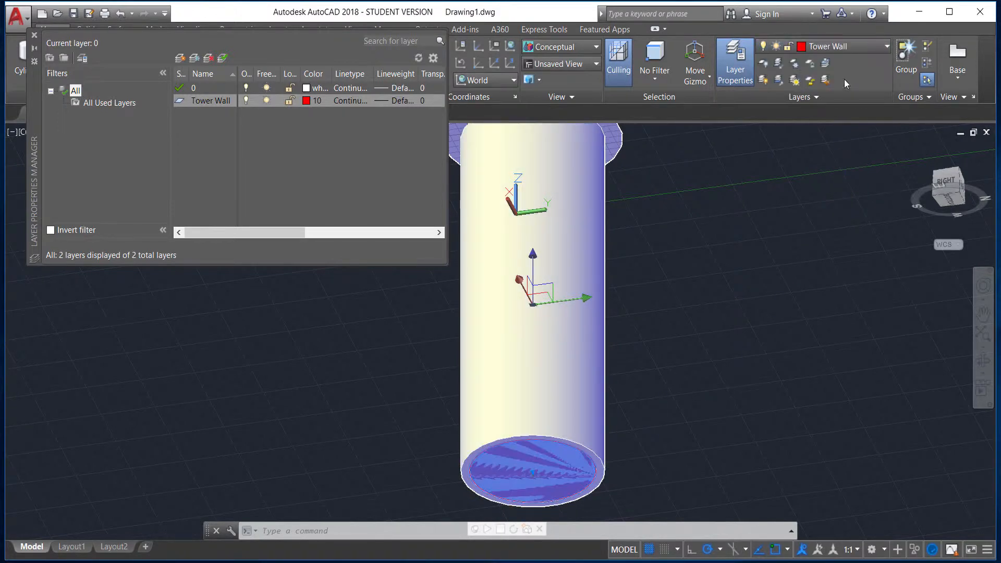
{"action": "left_click", "coordinate": [702, 353]}
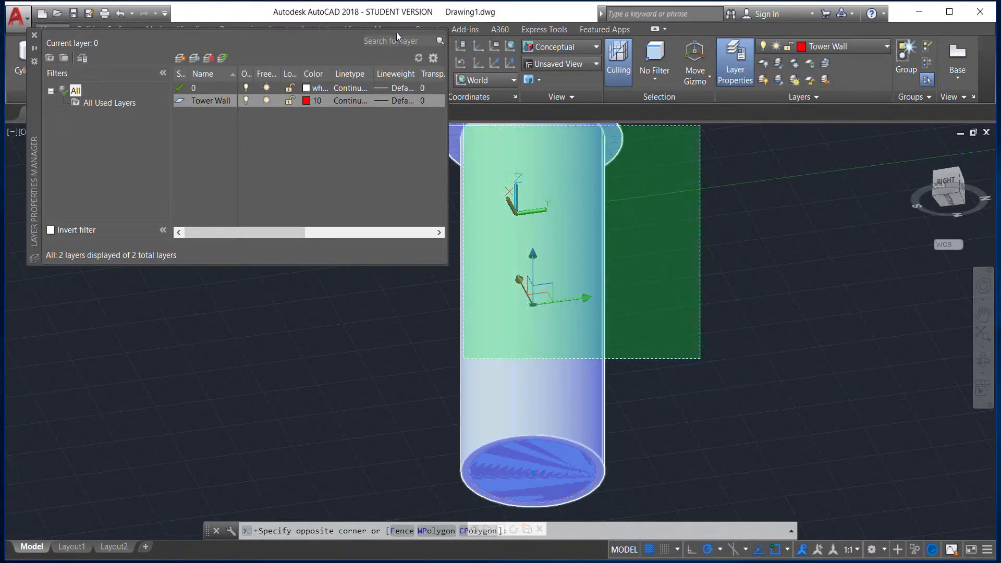
{"action": "left_click", "coordinate": [35, 35]}
{"action": "key", "text": "Escape"}
{"action": "left_click", "coordinate": [394, 317]}
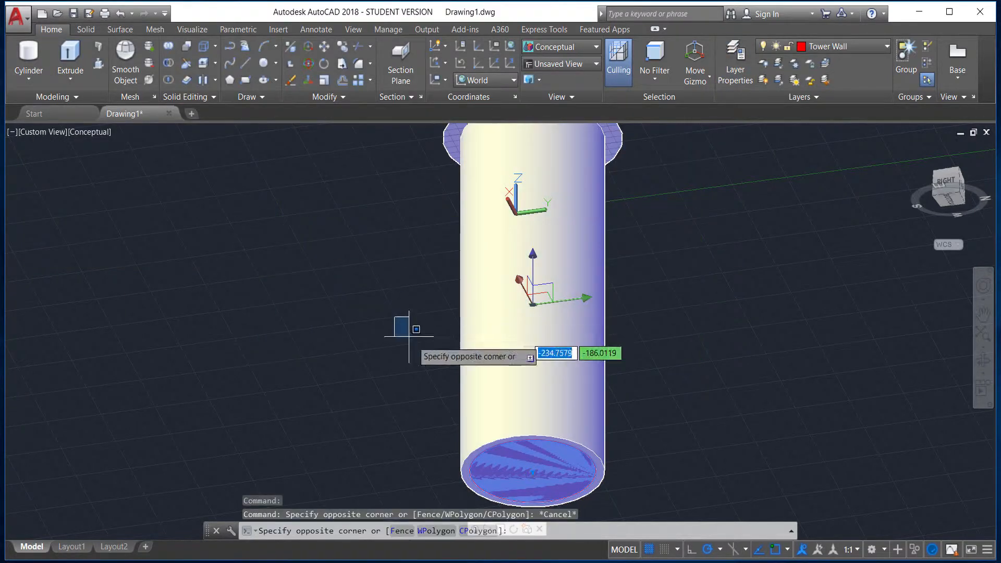
{"action": "key", "text": "Escape"}
Subtract the inner cylinder from the outer cylinder to hollow out the tower wall.
{"action": "middle_click_drag", "start_coordinate": [633, 397], "coordinate": [635, 345]}
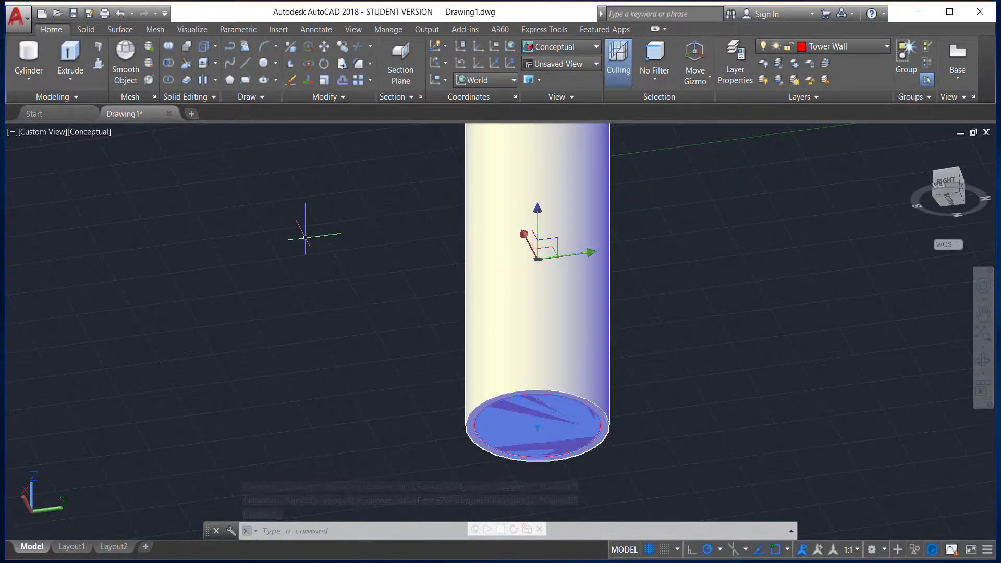
{"action": "left_click", "coordinate": [168, 63]}
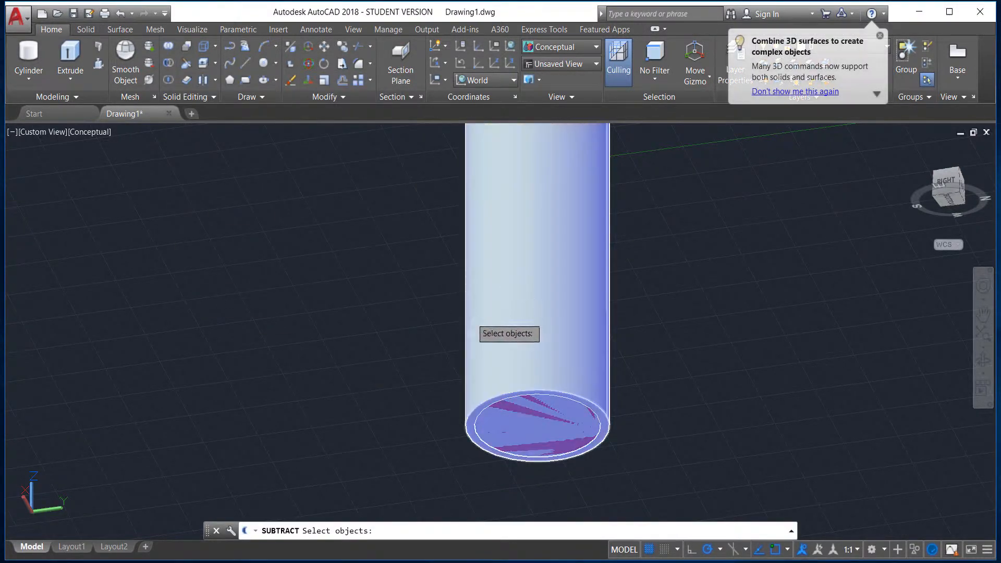
{"action": "left_click", "coordinate": [470, 438]}
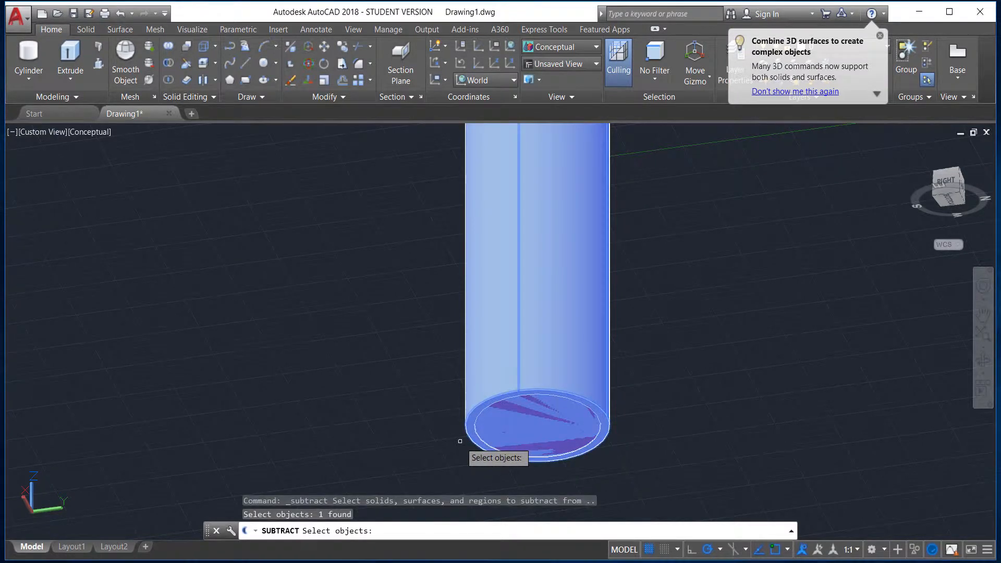
{"action": "key", "text": "Return"}
{"action": "left_click", "coordinate": [542, 432]}
{"action": "key", "text": "Return"}
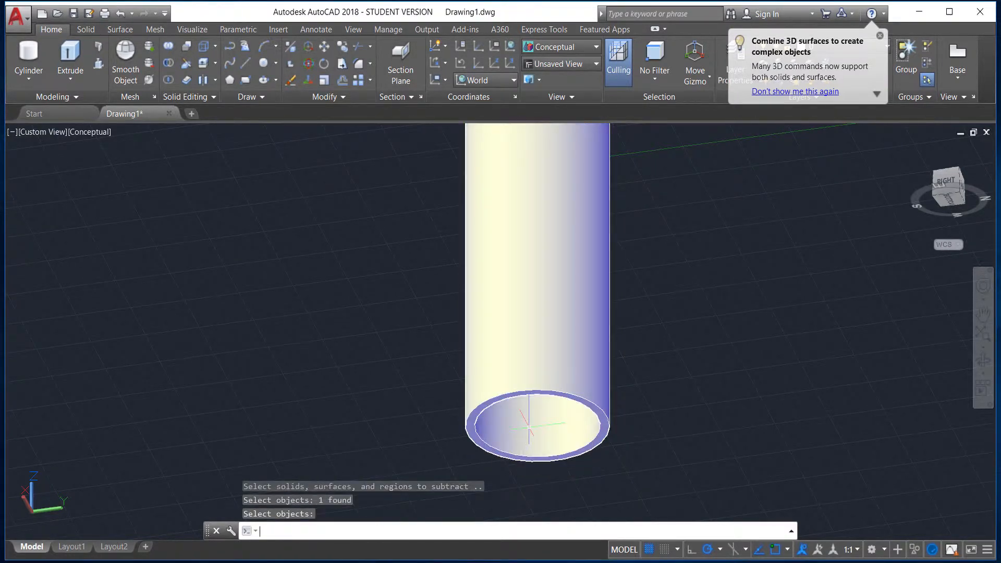
Assign the hollowed tower wall to the Tower Wall layer and clear the selection.
{"action": "left_click", "coordinate": [983, 360]}
{"action": "left_click_drag", "start_coordinate": [706, 395], "coordinate": [576, 333]}
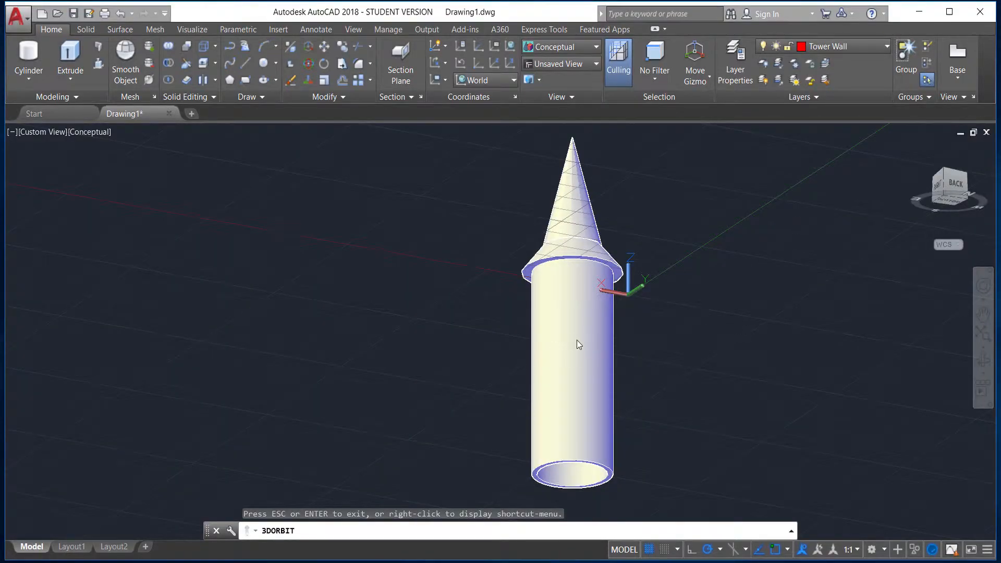
{"action": "key", "text": "Escape"}
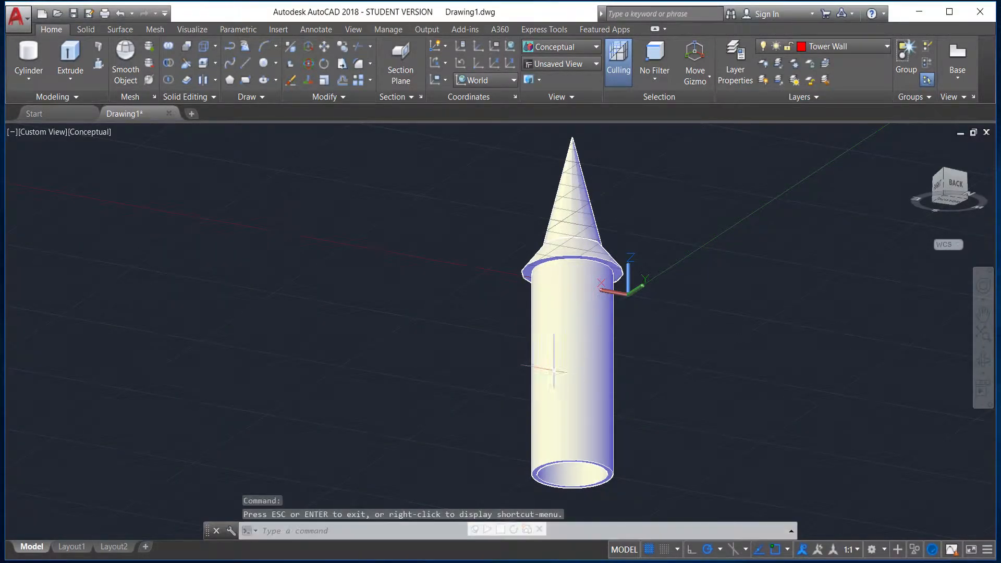
{"action": "left_click", "coordinate": [572, 339]}
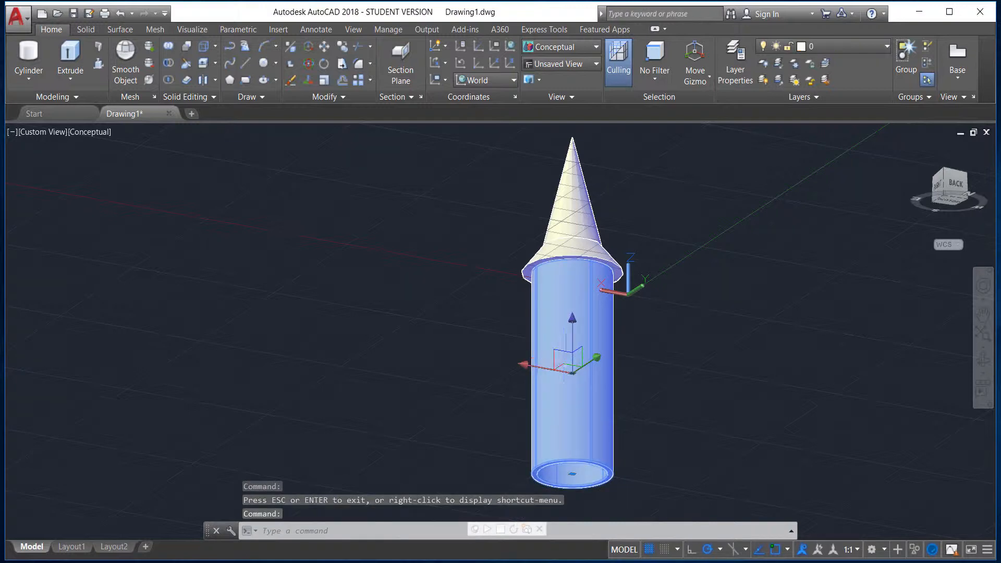
{"action": "left_click", "coordinate": [865, 47]}
{"action": "left_click", "coordinate": [846, 81]}
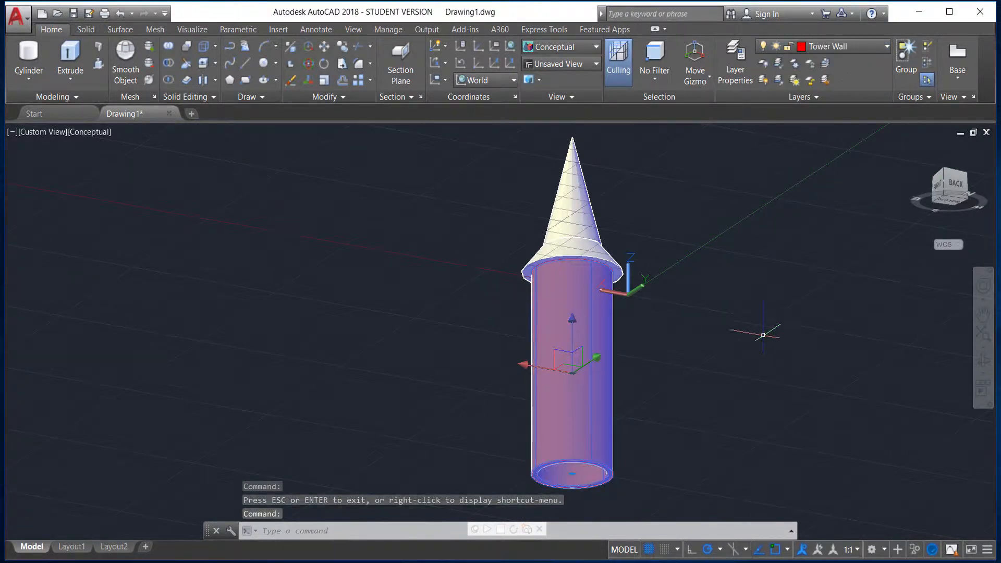
{"action": "key", "text": "Escape"}
{"action": "left_click", "coordinate": [676, 337]}
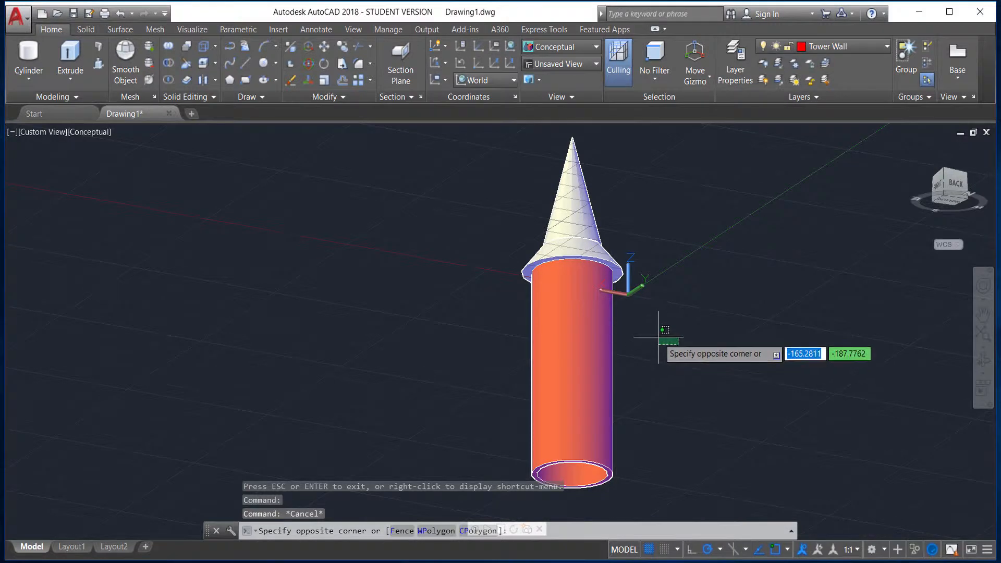
{"action": "left_click", "coordinate": [658, 337]}
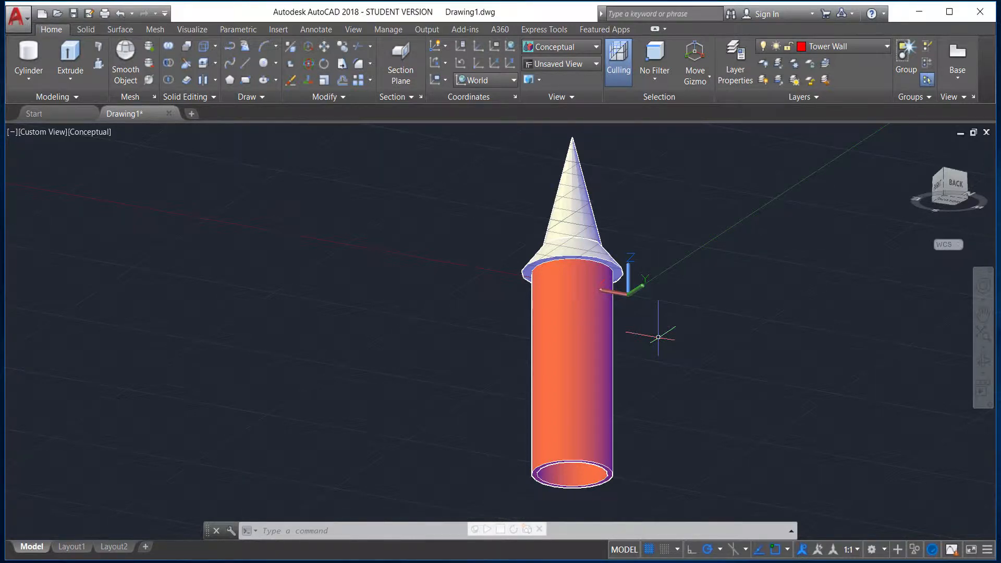
Switch to the Photos app to examine the castle reference picture, and return to the AutoCAD drawing.
{"action": "scroll", "coordinate": [658, 337], "scroll_direction": "up", "scroll_amount": 1}
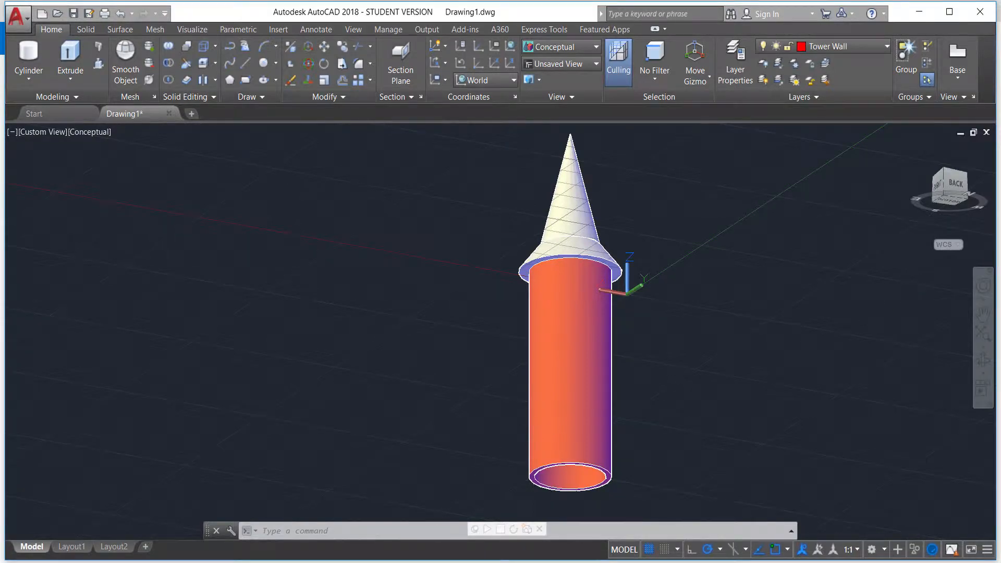
{"action": "key", "text": "alt+Tab"}
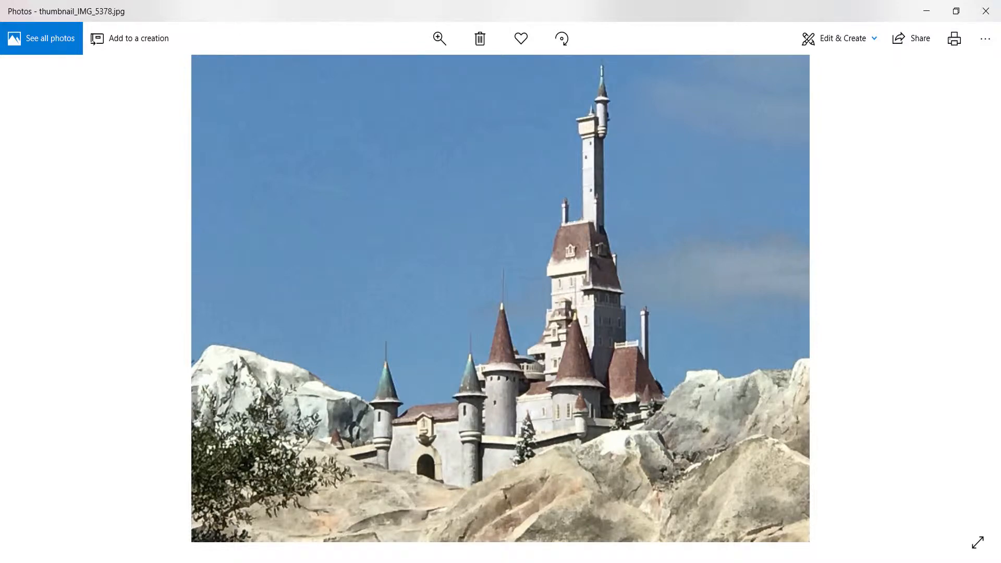
{"action": "left_click", "coordinate": [435, 508]}
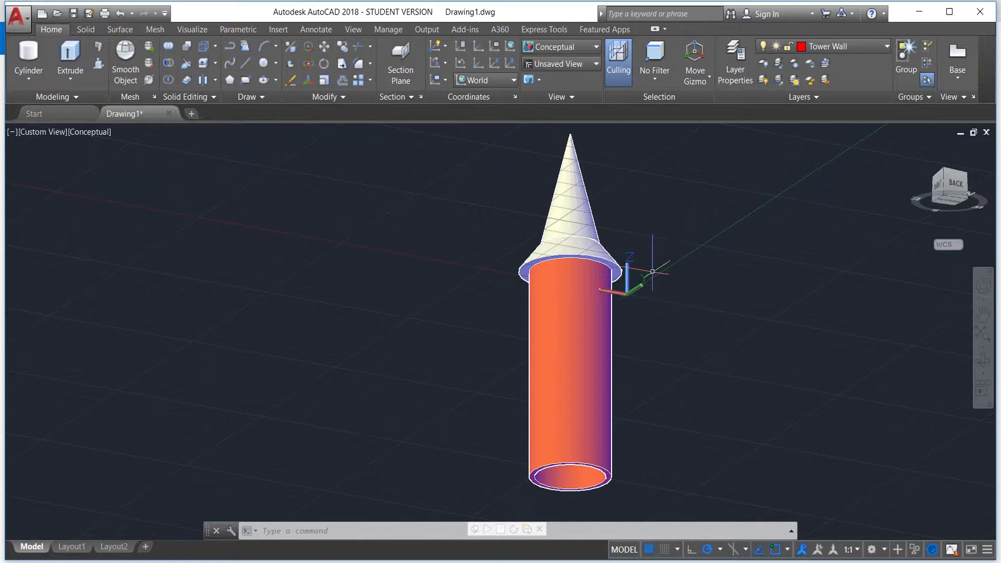
Copy the complete tower, roof and wall together, and paste the duplicate to the left of the original with a clear gap.
{"action": "scroll", "coordinate": [665, 288], "scroll_direction": "down", "scroll_amount": 1}
{"action": "middle_click_drag", "start_coordinate": [742, 293], "coordinate": [586, 286]}
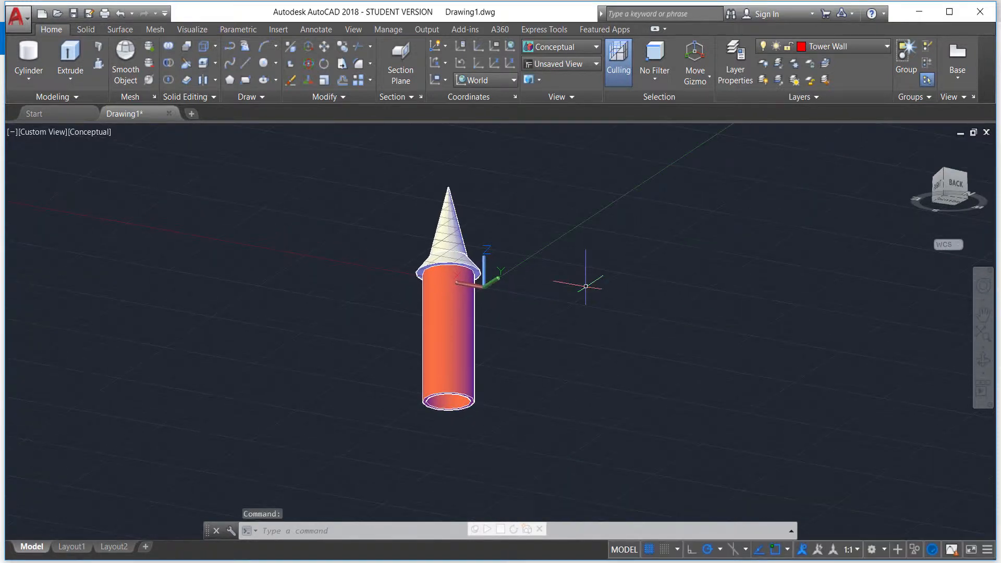
{"action": "left_click", "coordinate": [588, 424]}
{"action": "left_click", "coordinate": [373, 175]}
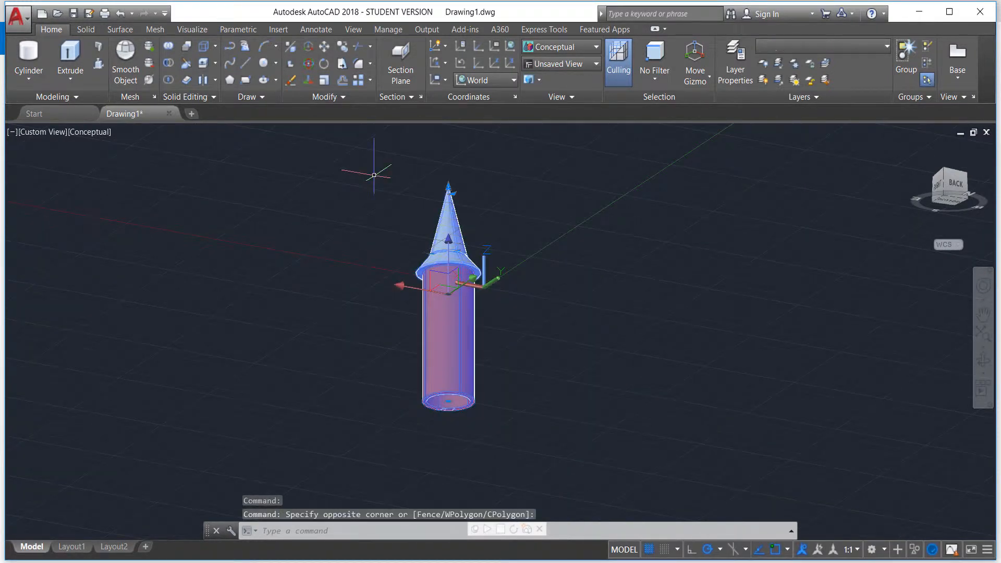
{"action": "key", "text": "ctrl+c"}
{"action": "key", "text": "ctrl+v"}
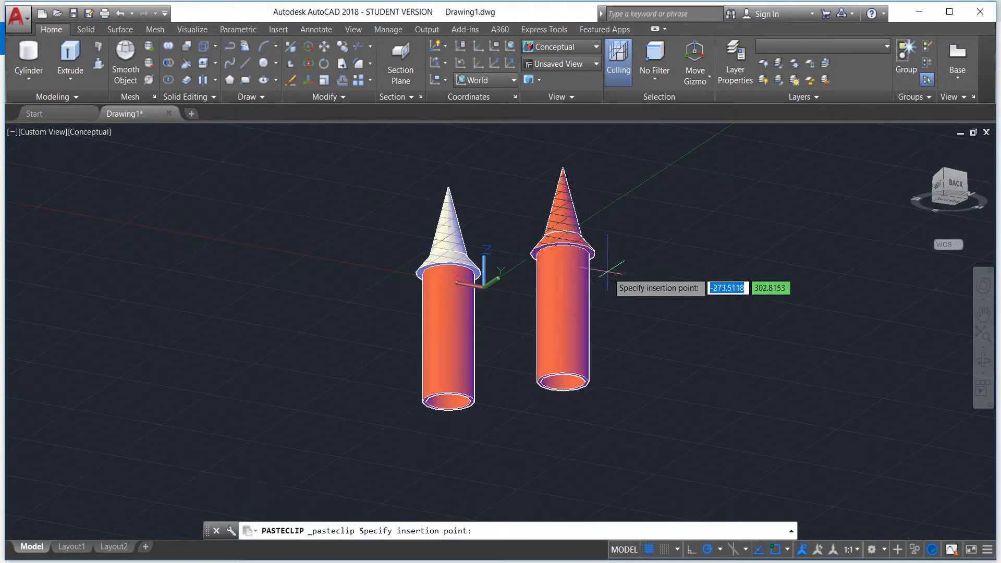
{"action": "left_click", "coordinate": [184, 286]}
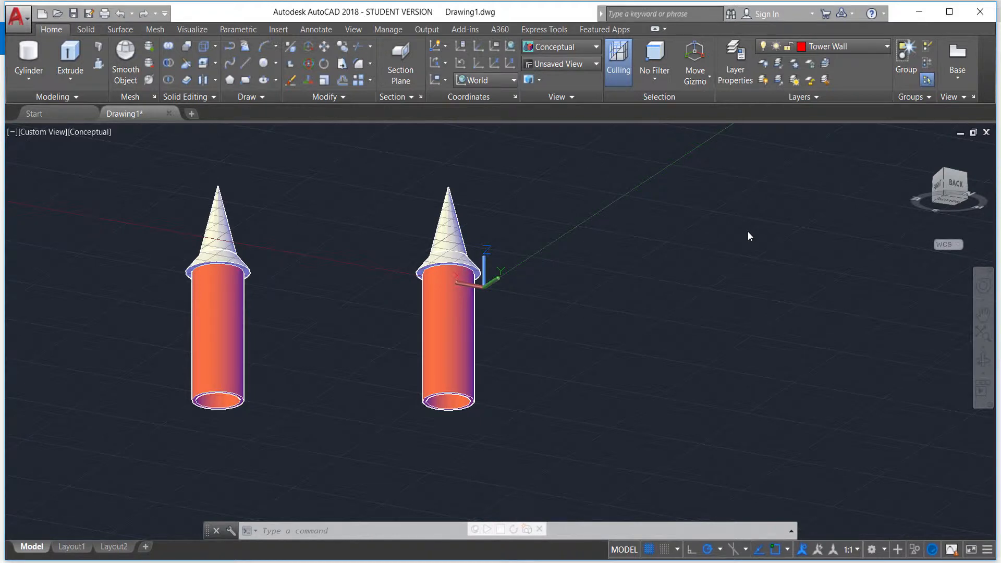
Show the towers in the Back view and align the UCS's XY plane with that view.
{"action": "left_click", "coordinate": [957, 185]}
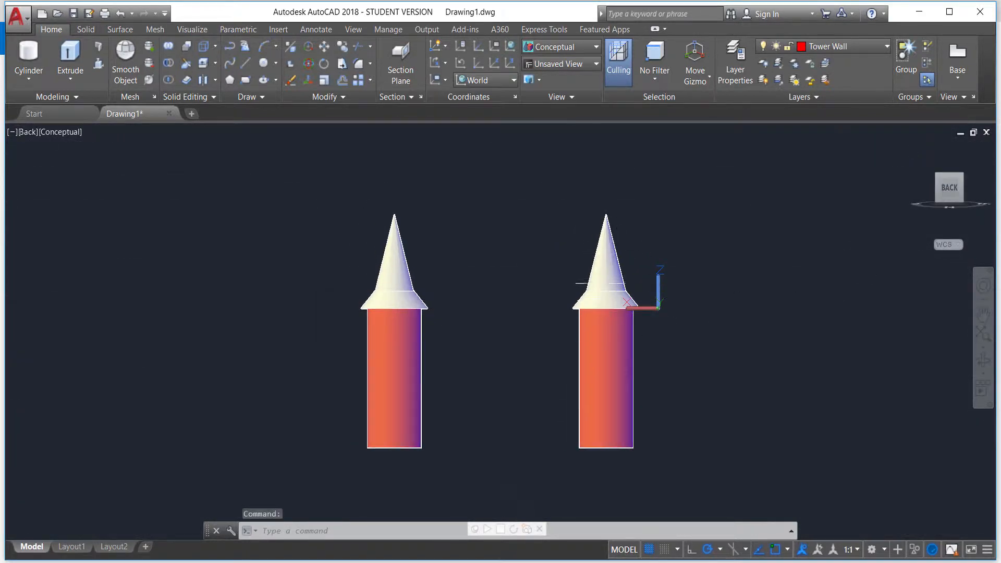
{"action": "scroll", "coordinate": [599, 357], "scroll_direction": "up", "scroll_amount": 3}
{"action": "scroll", "coordinate": [595, 358], "scroll_direction": "down", "scroll_amount": 2}
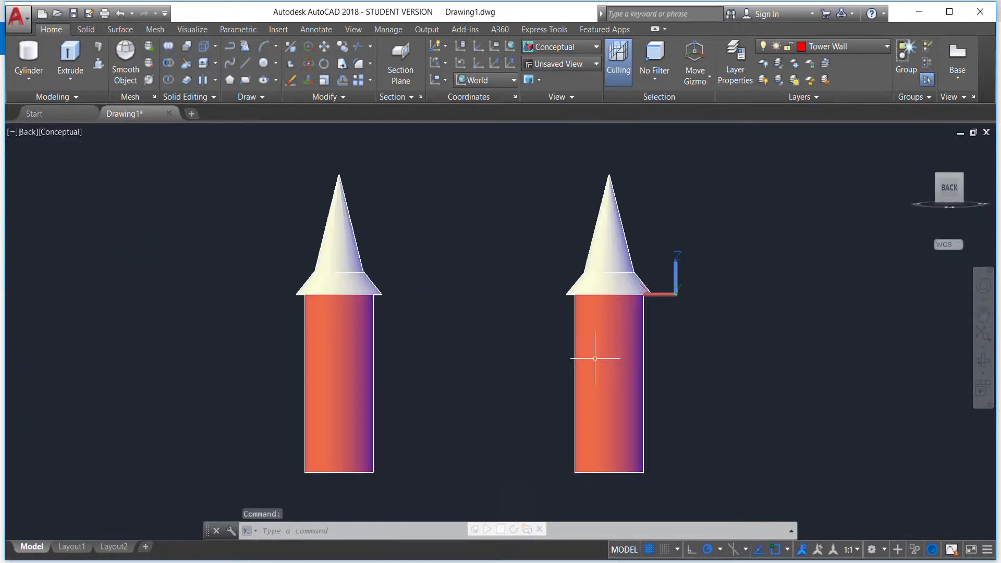
{"action": "scroll", "coordinate": [693, 320], "scroll_direction": "up", "scroll_amount": 2}
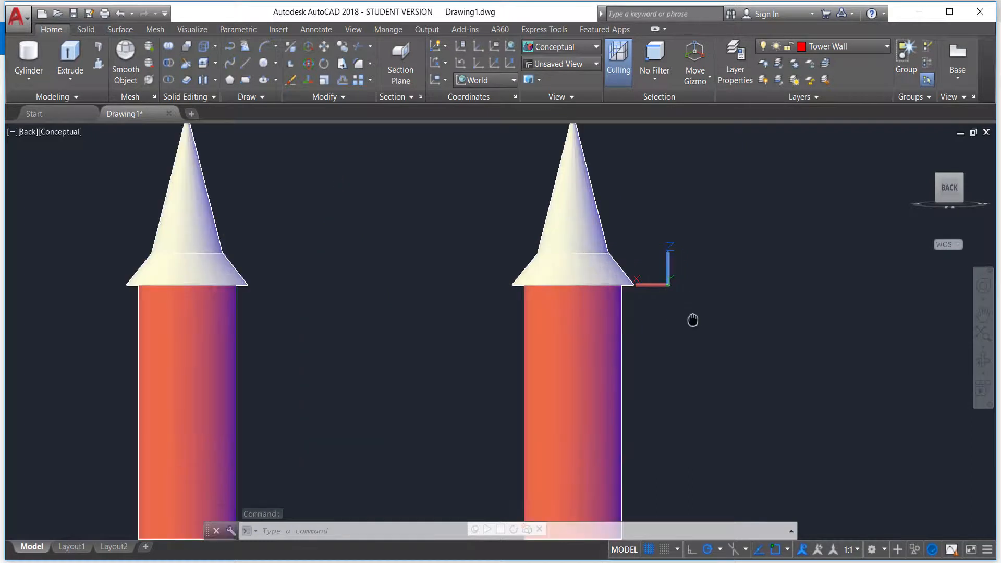
{"action": "middle_click_drag", "start_coordinate": [692, 320], "coordinate": [622, 274]}
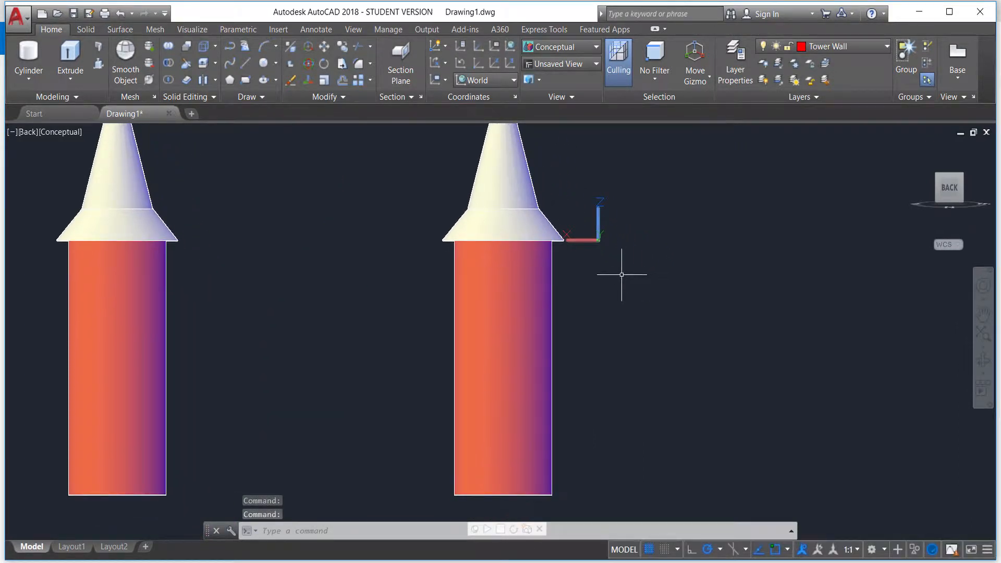
{"action": "scroll", "coordinate": [623, 273], "scroll_direction": "down", "scroll_amount": 2}
{"action": "scroll", "coordinate": [623, 274], "scroll_direction": "up", "scroll_amount": 1}
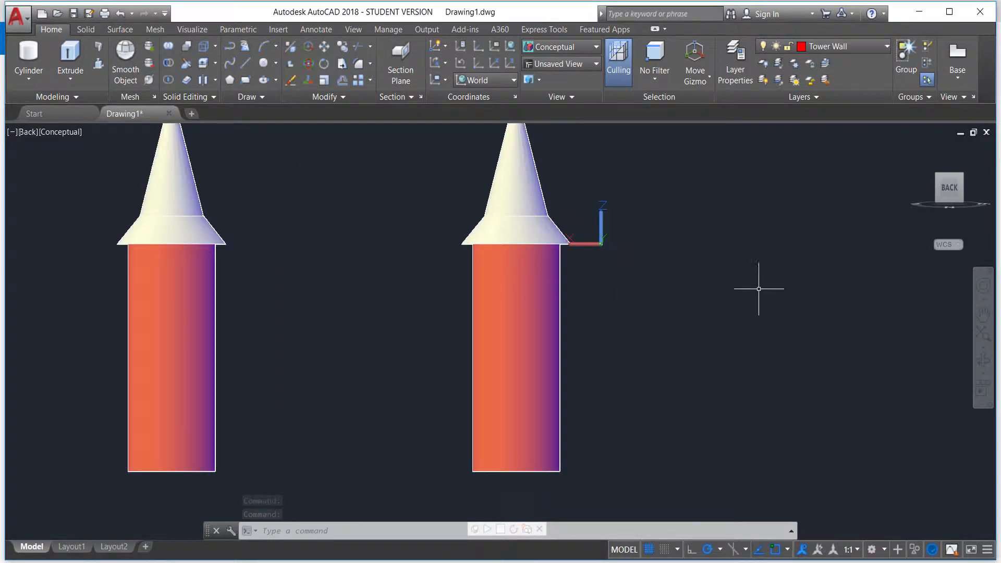
{"action": "left_click", "coordinate": [437, 80]}
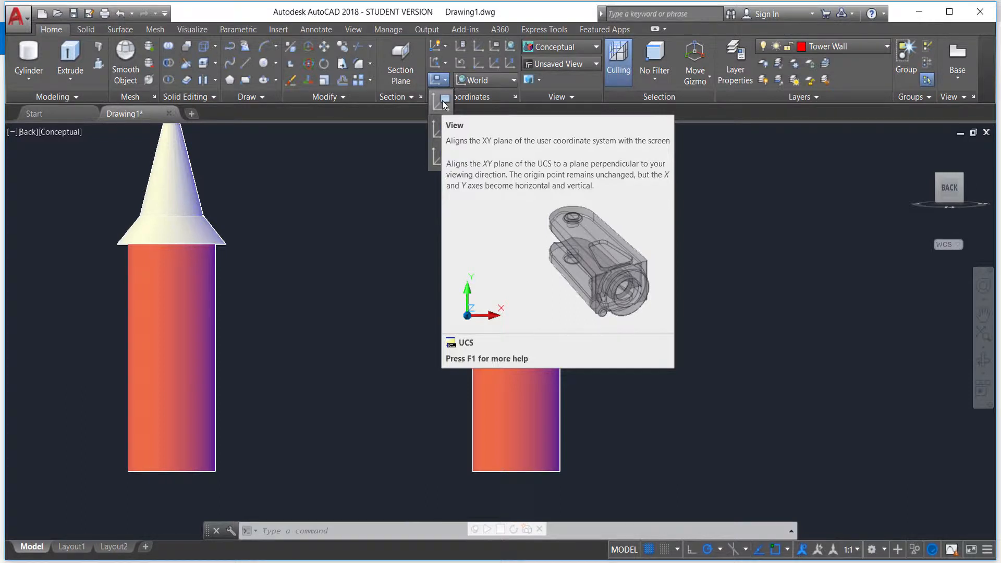
{"action": "left_click", "coordinate": [442, 101]}
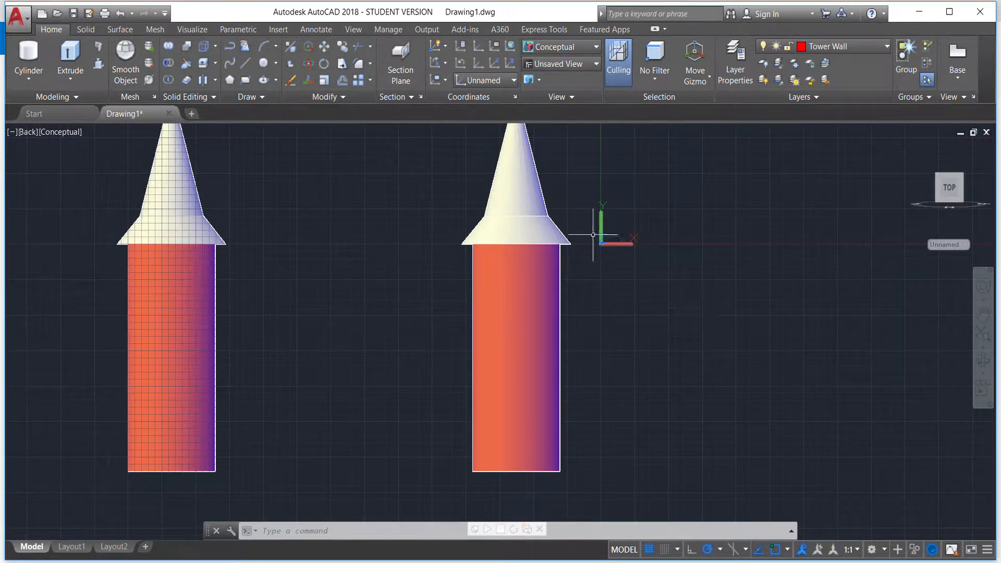
Turn on snap mode and draw a line 70 units straight up in the empty space beside the original tower's wall.
{"action": "middle_click_drag", "start_coordinate": [655, 291], "coordinate": [535, 295]}
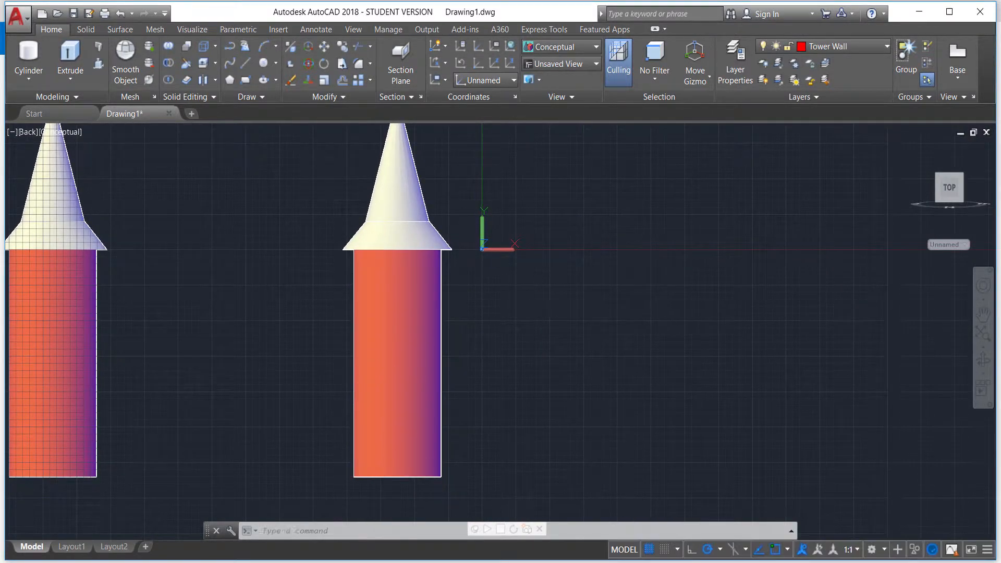
{"action": "scroll", "coordinate": [423, 317], "scroll_direction": "down", "scroll_amount": 2}
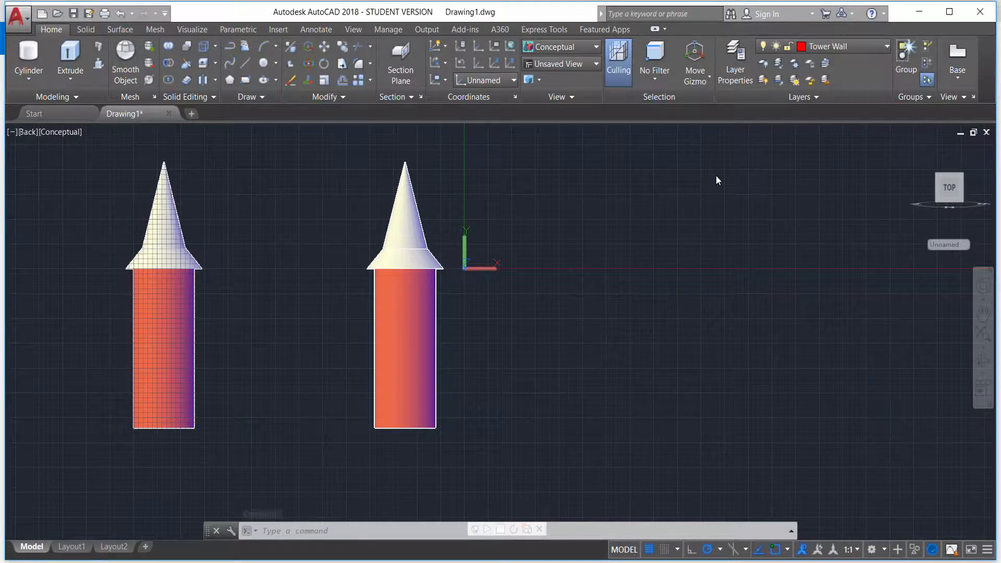
{"action": "scroll", "coordinate": [508, 324], "scroll_direction": "up", "scroll_amount": 2}
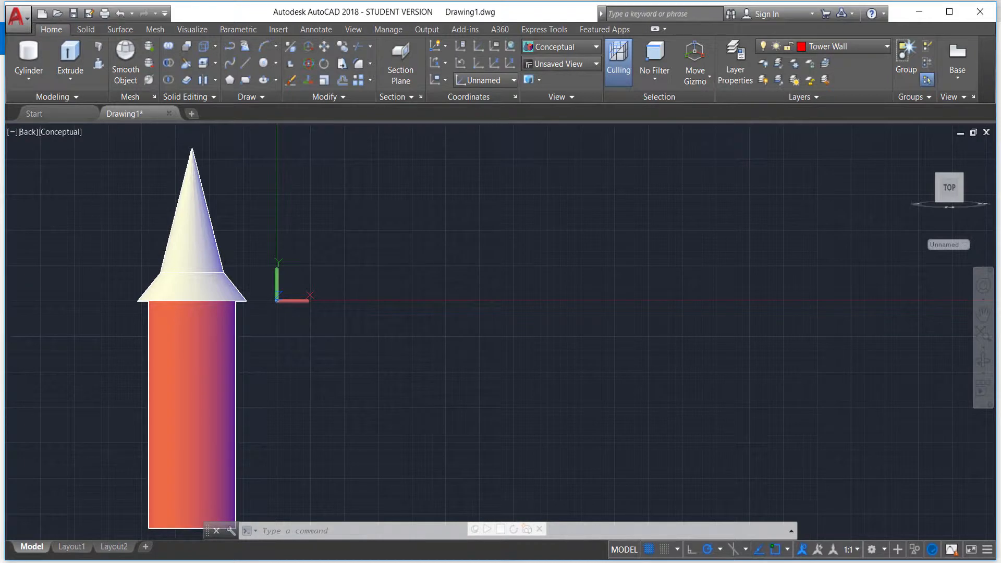
{"action": "middle_click_drag", "start_coordinate": [411, 342], "coordinate": [616, 283]}
{"action": "scroll", "coordinate": [510, 312], "scroll_direction": "up", "scroll_amount": 4}
{"action": "scroll", "coordinate": [453, 321], "scroll_direction": "up", "scroll_amount": 2}
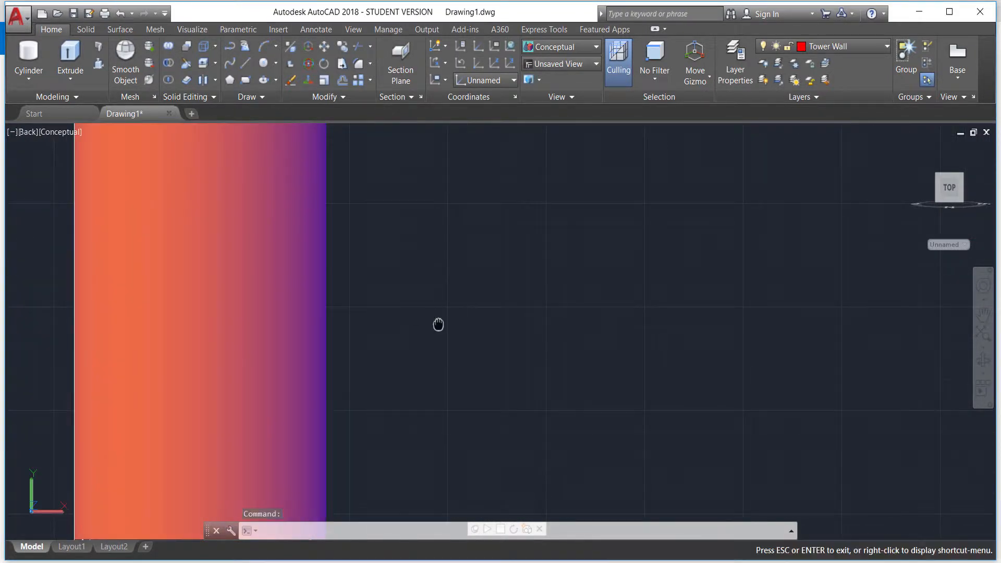
{"action": "left_click_drag", "start_coordinate": [438, 324], "coordinate": [572, 367]}
{"action": "left_click_drag", "start_coordinate": [603, 298], "coordinate": [580, 335]}
{"action": "key", "text": "Escape"}
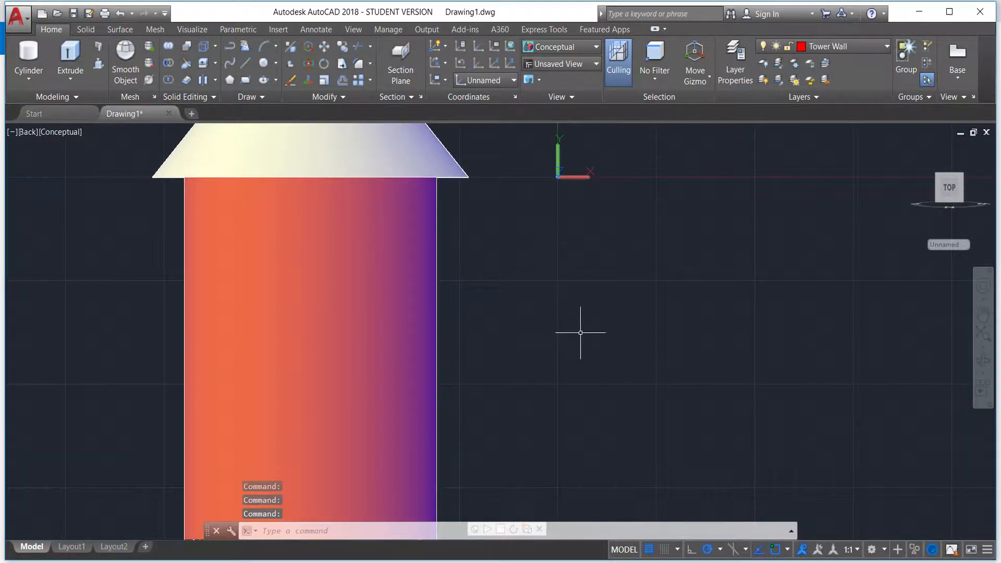
{"action": "type", "text": "l"}
{"action": "key", "text": "Return"}
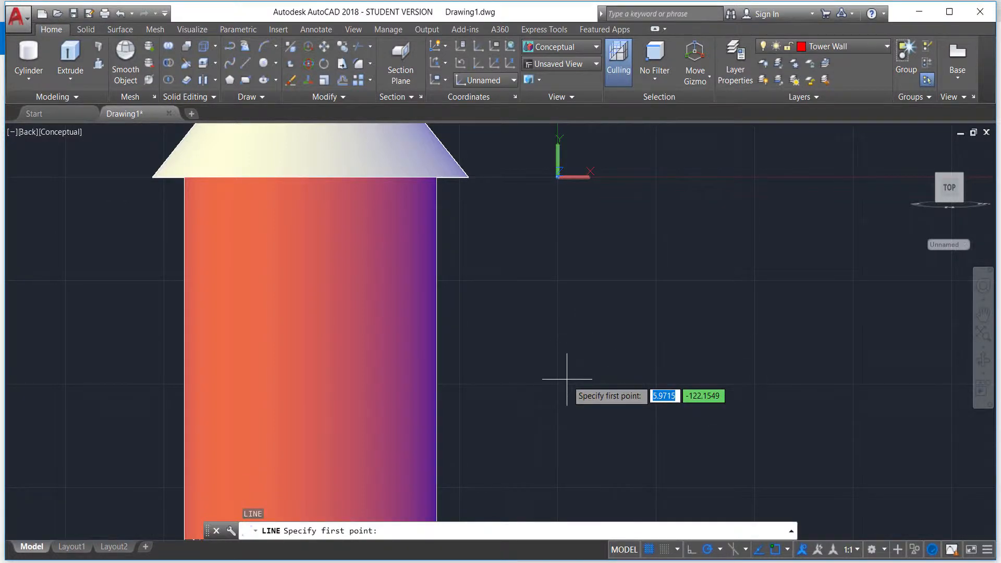
{"action": "left_click", "coordinate": [665, 549]}
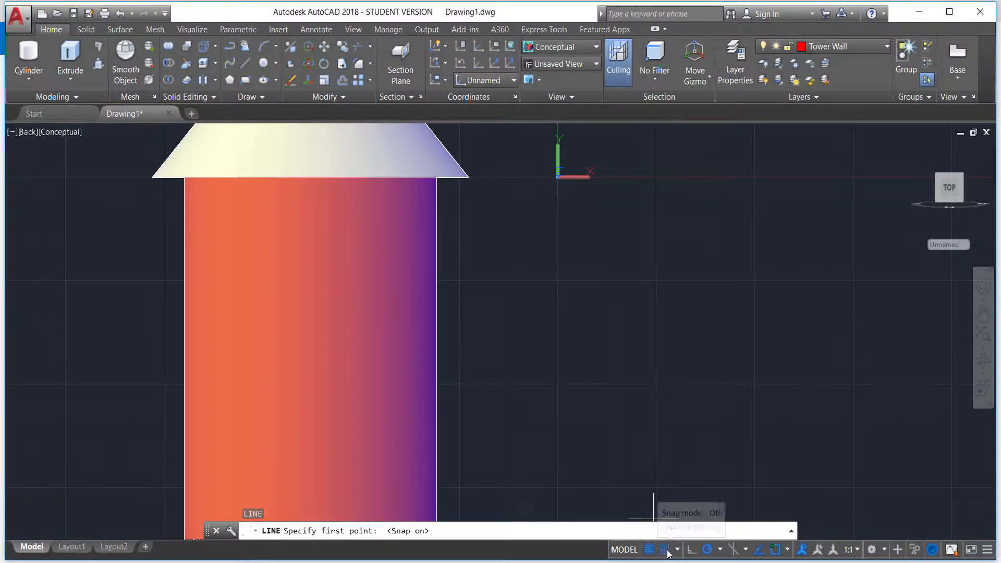
{"action": "left_click", "coordinate": [558, 385]}
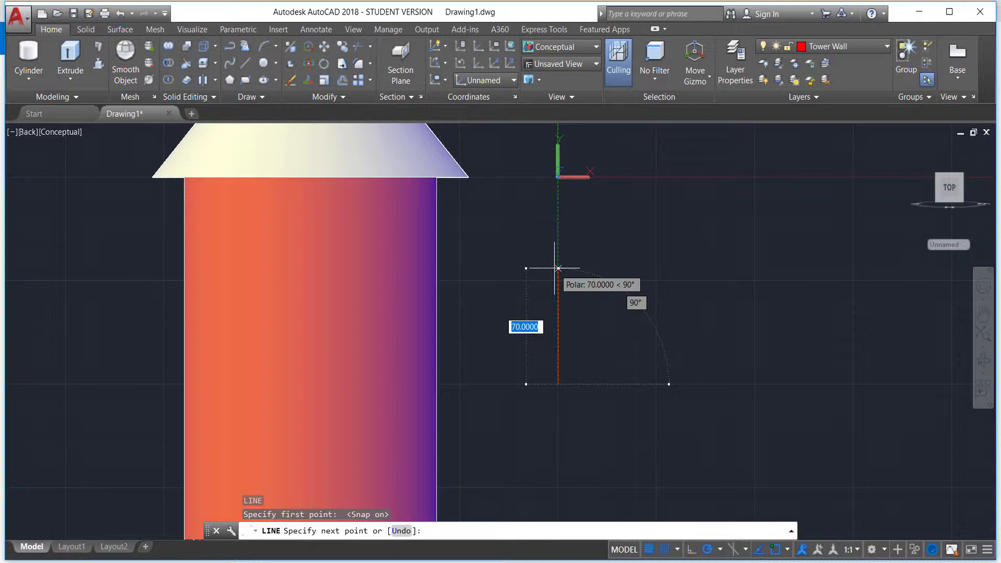
{"action": "type", "text": "70"}
{"action": "key", "text": "Return"}
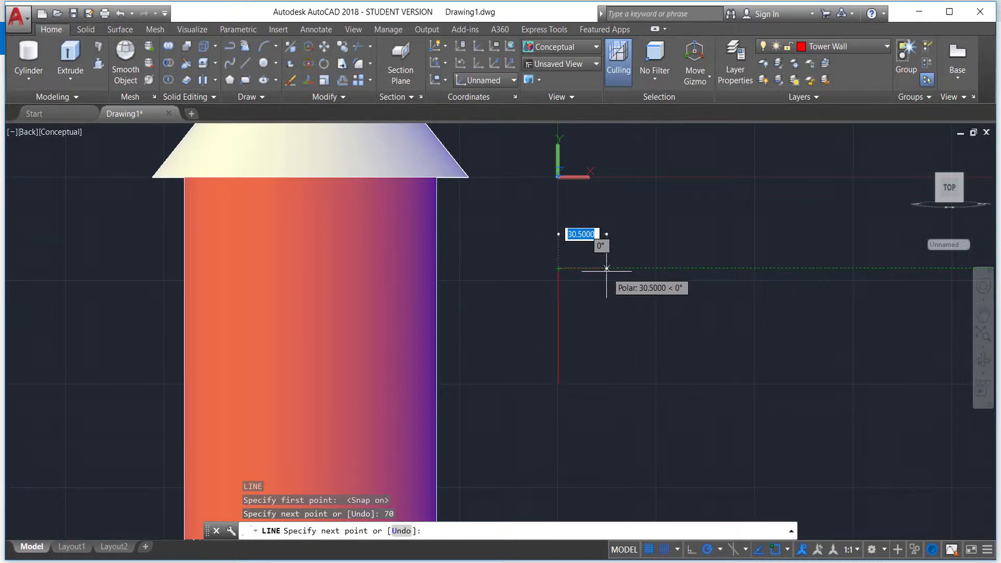
Complete the closed rectangular outline with a 30-unit top line, a 70-unit line straight down and a line back to the start.
{"action": "type", "text": "30"}
{"action": "key", "text": "Return"}
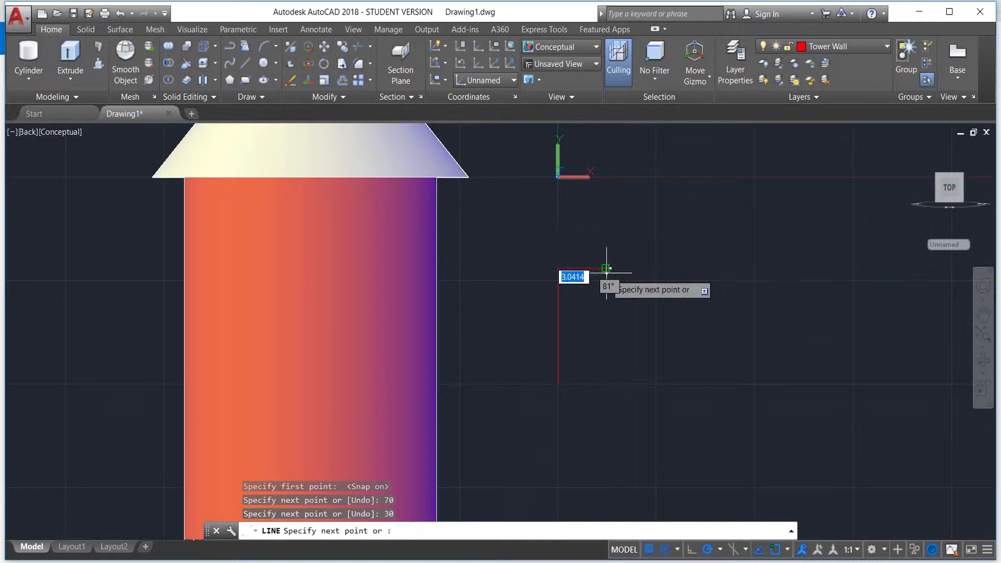
{"action": "type", "text": "70"}
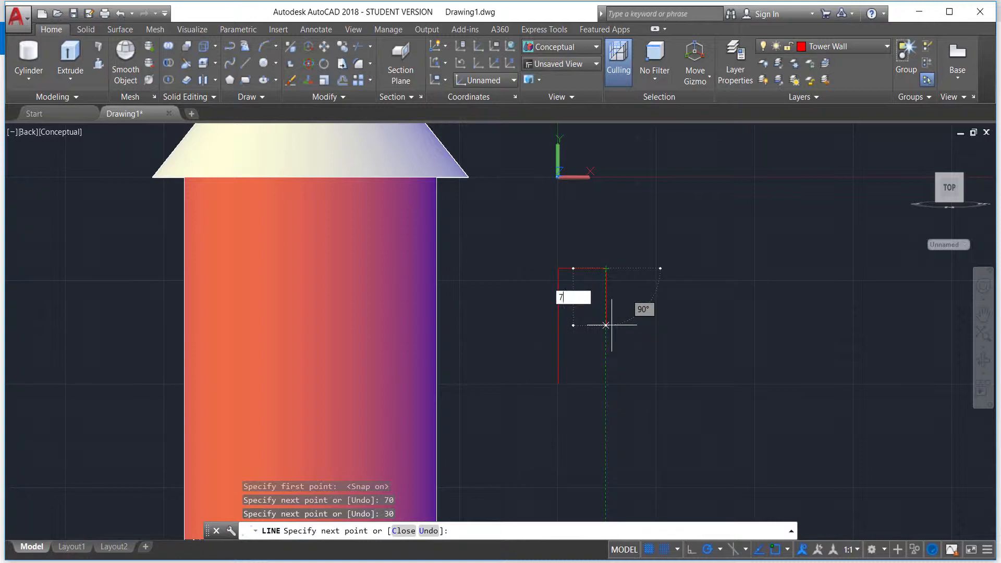
{"action": "key", "text": "Return"}
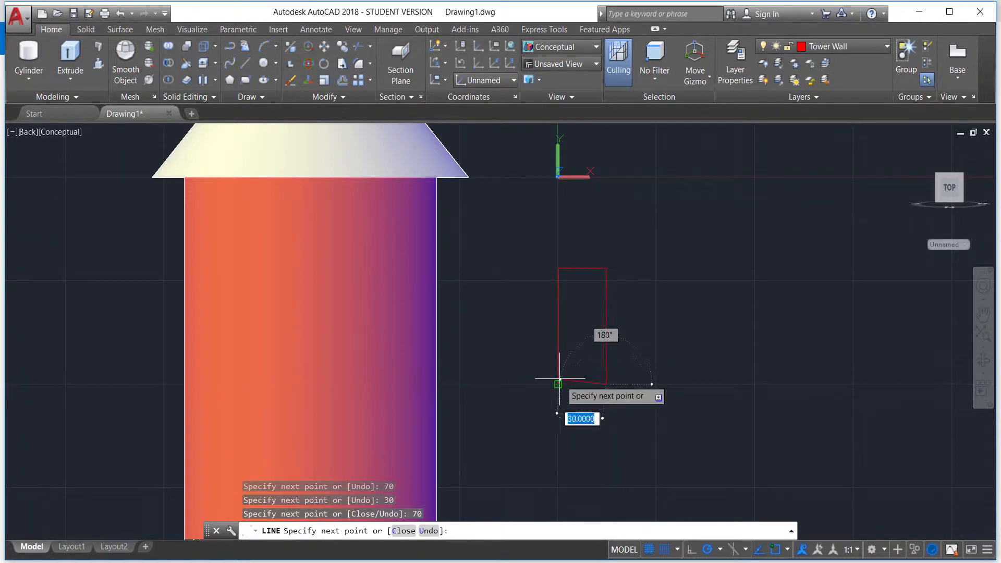
{"action": "left_click", "coordinate": [559, 381]}
{"action": "key", "text": "Return"}
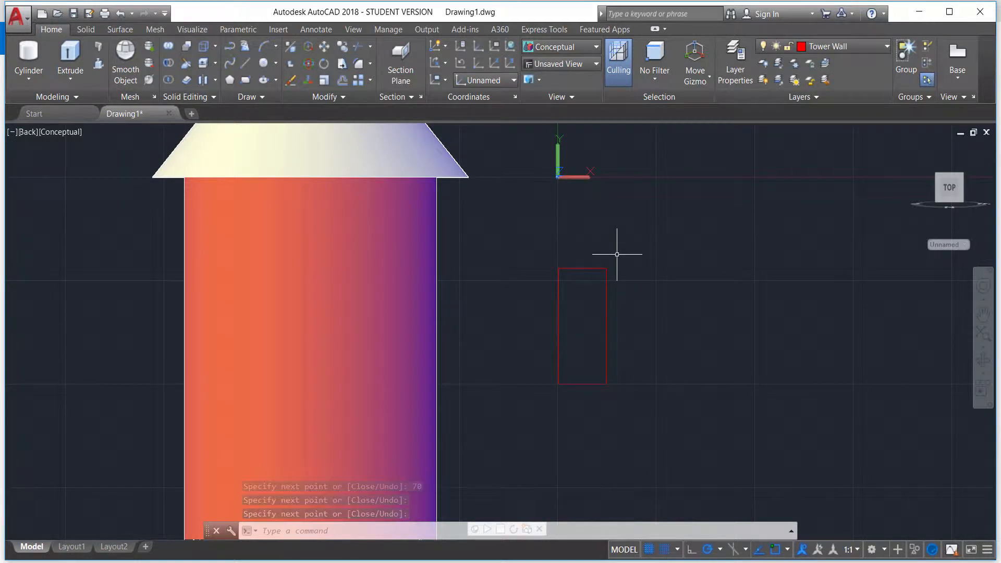
Offset all four sides of the rectangular outline inward by 5 units.
{"action": "type", "text": "OF"}
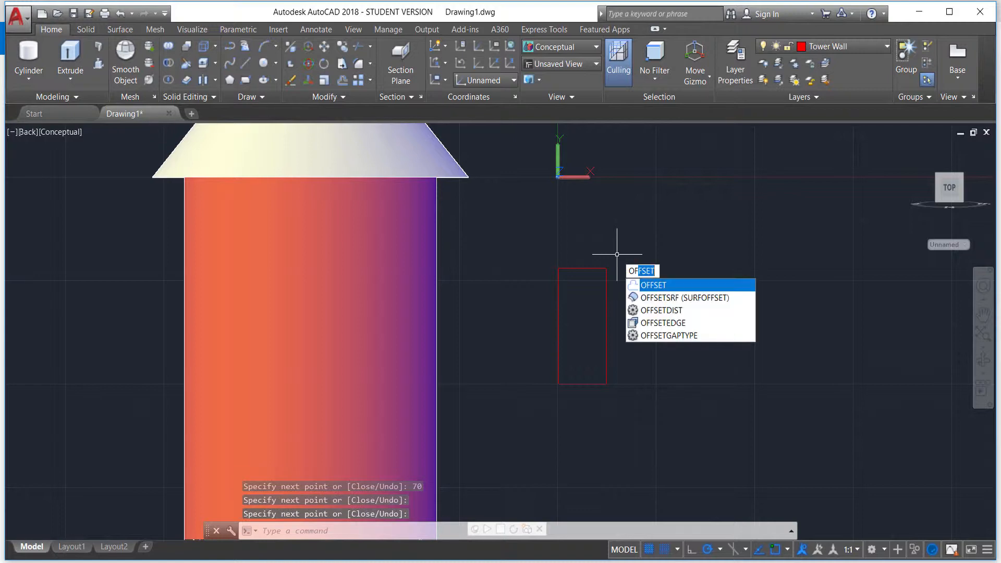
{"action": "left_click", "coordinate": [658, 287]}
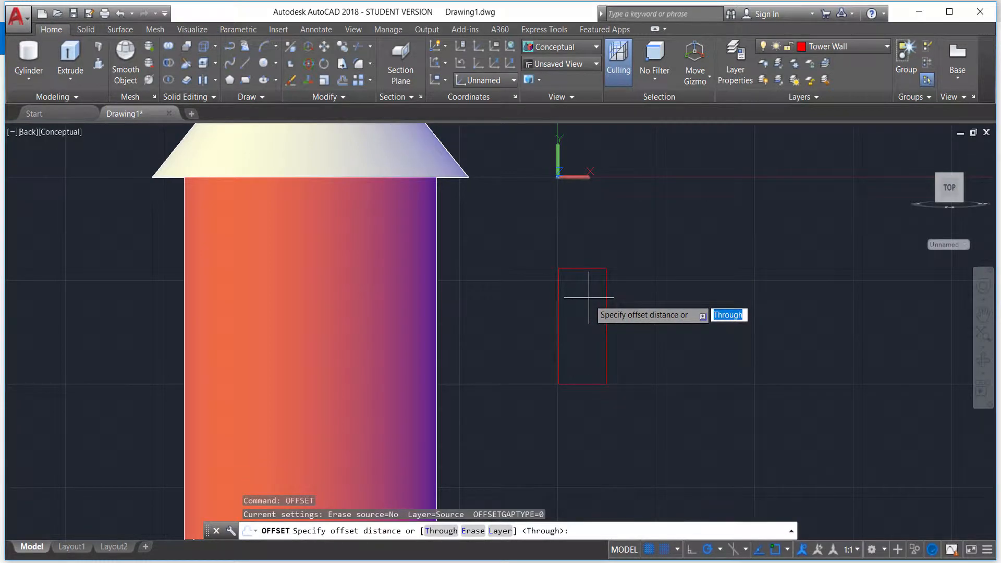
{"action": "type", "text": "5"}
{"action": "key", "text": "Return"}
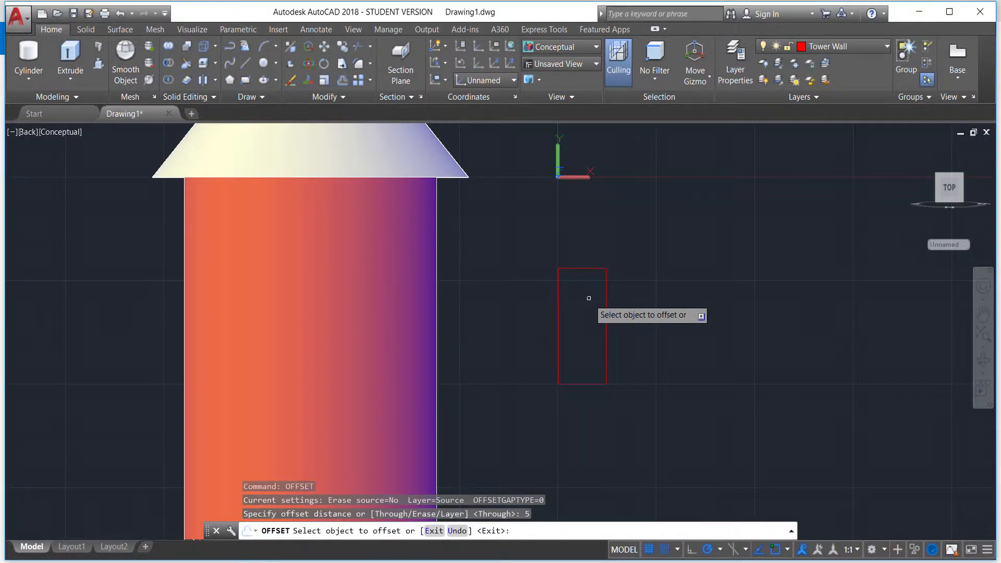
{"action": "left_click", "coordinate": [560, 301]}
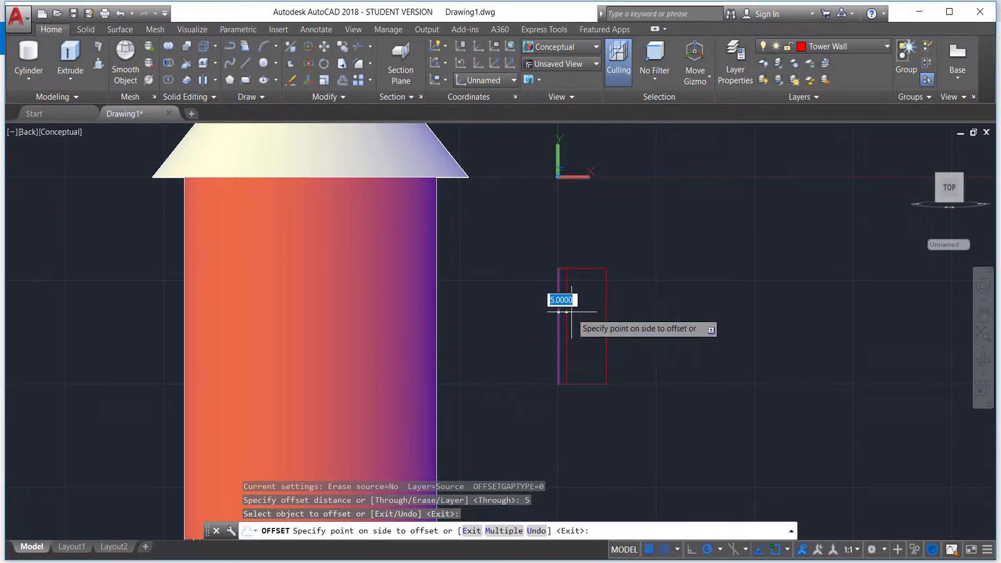
{"action": "left_click", "coordinate": [571, 312]}
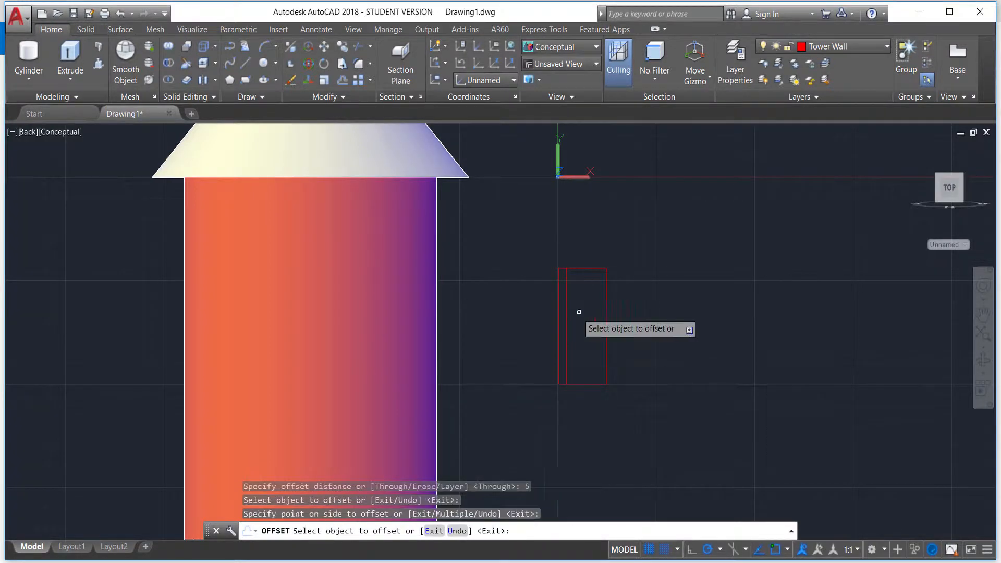
{"action": "left_click", "coordinate": [605, 308]}
{"action": "left_click", "coordinate": [595, 306]}
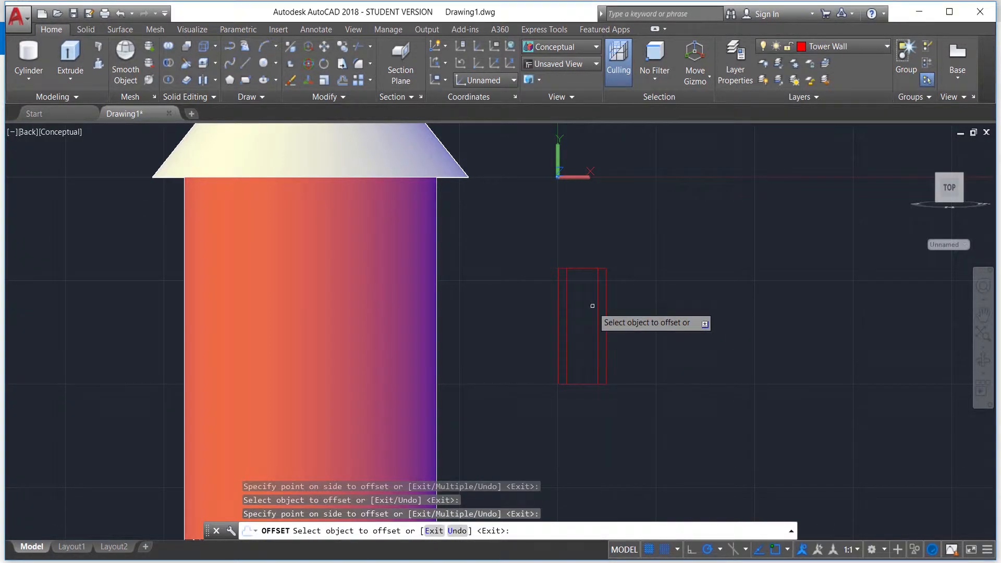
{"action": "left_click", "coordinate": [586, 268]}
{"action": "left_click", "coordinate": [585, 278]}
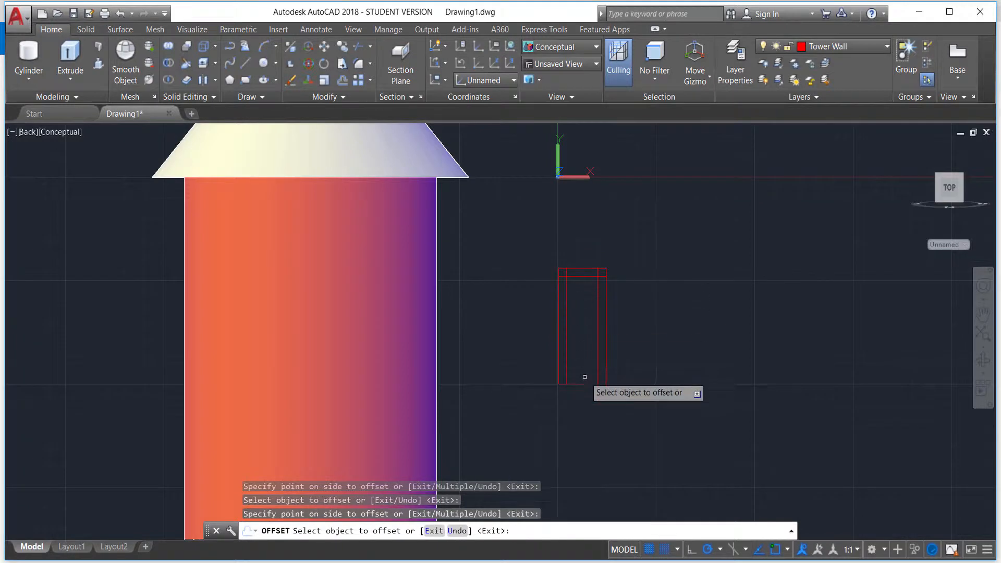
{"action": "left_click", "coordinate": [583, 384]}
{"action": "left_click", "coordinate": [583, 372]}
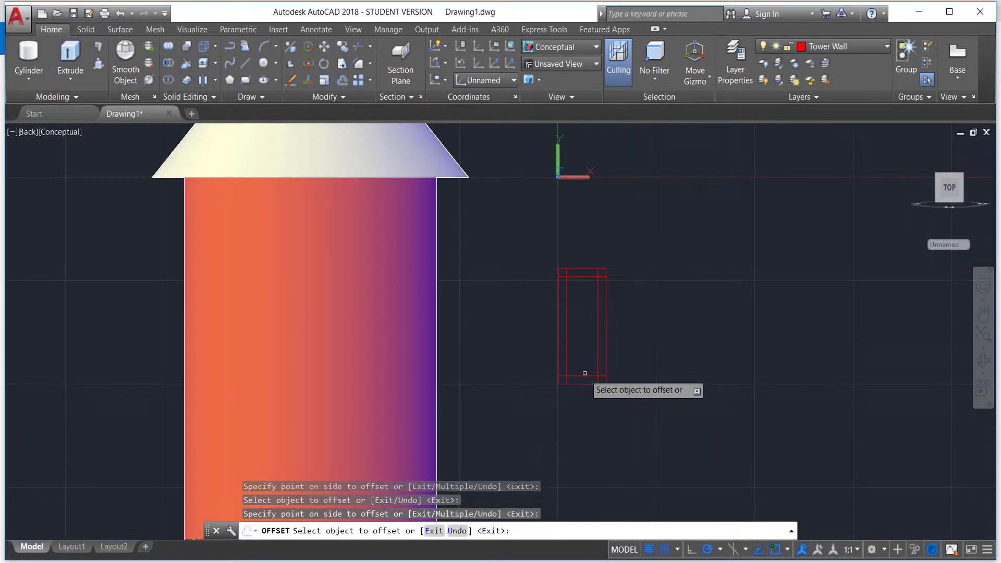
{"action": "key", "text": "Return"}
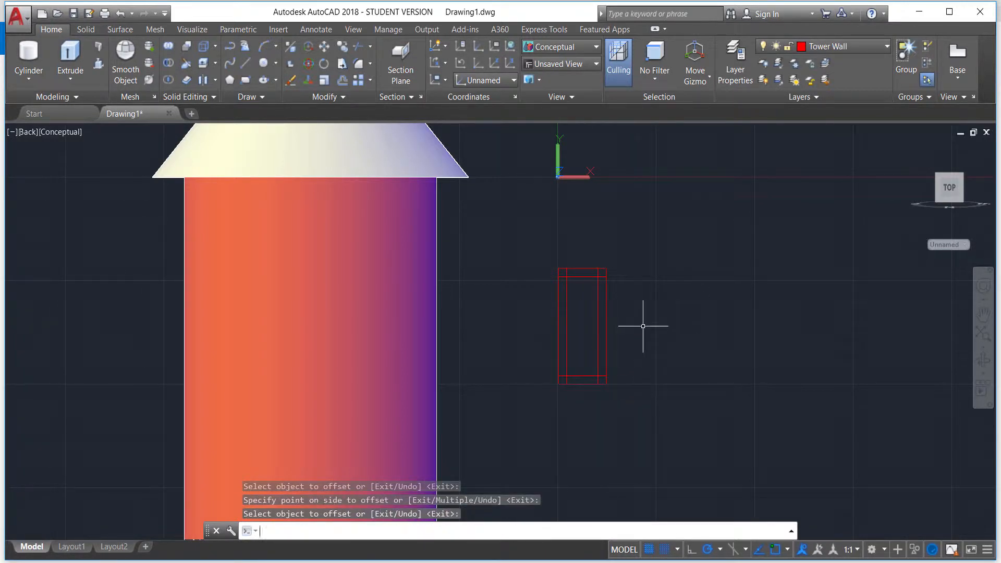
Trim the overlapping ends of the offset lines at all four corners, leaving a clean inner rectangle inside the outer one.
{"action": "type", "text": "TRIM"}
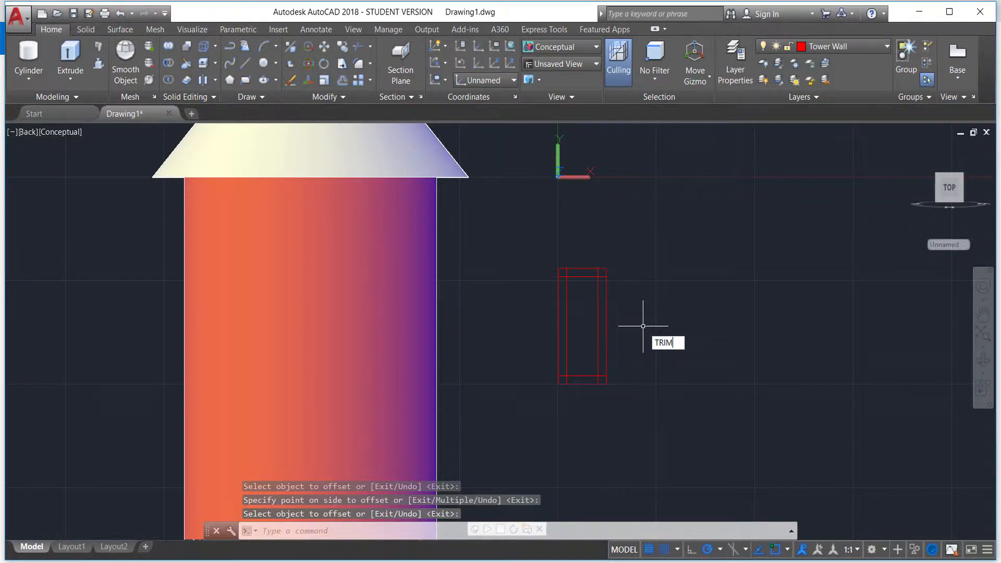
{"action": "key", "text": "Return"}
{"action": "left_click", "coordinate": [645, 401]}
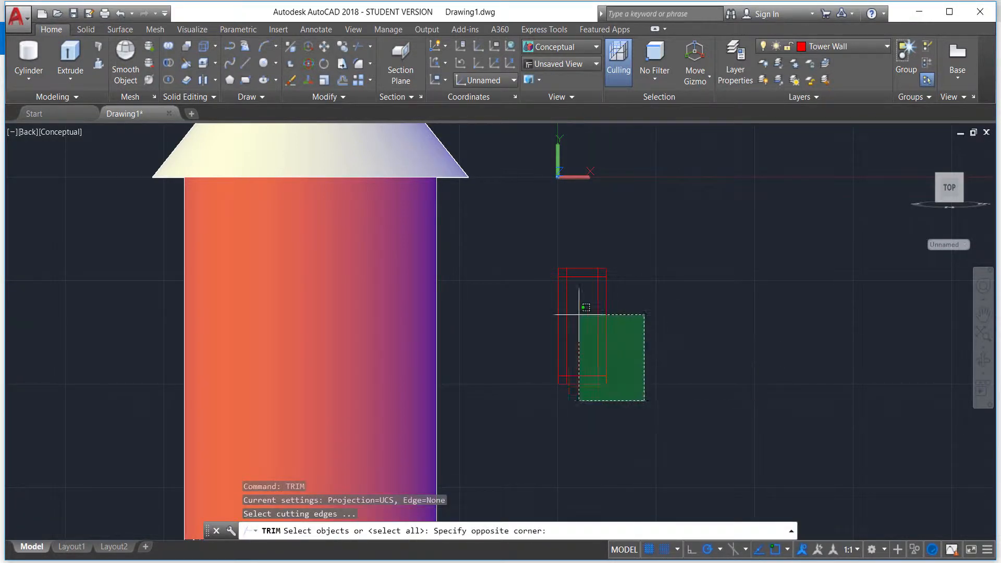
{"action": "left_click", "coordinate": [536, 248]}
{"action": "key", "text": "Return"}
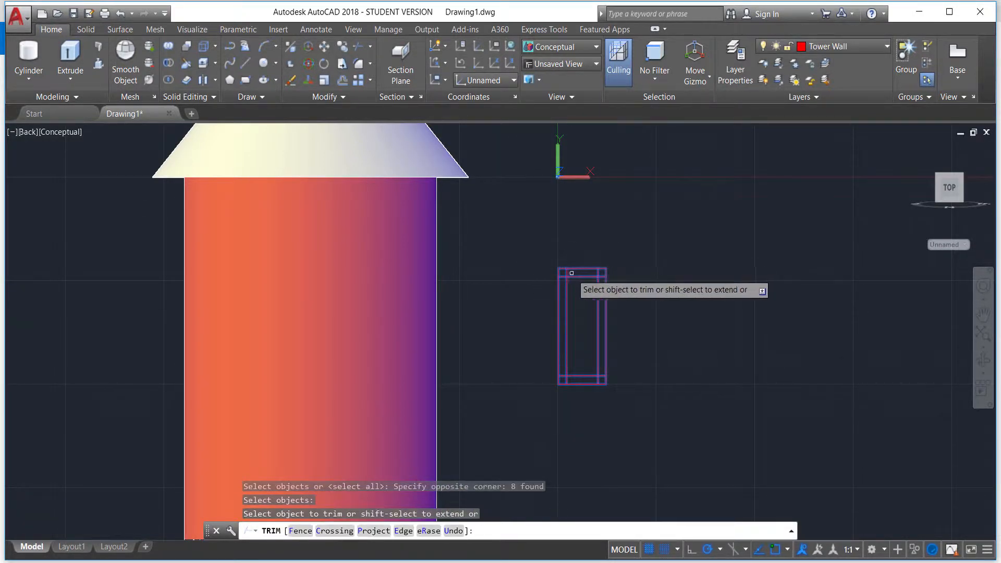
{"action": "scroll", "coordinate": [563, 270], "scroll_direction": "up", "scroll_amount": 3}
{"action": "left_click", "coordinate": [561, 263]}
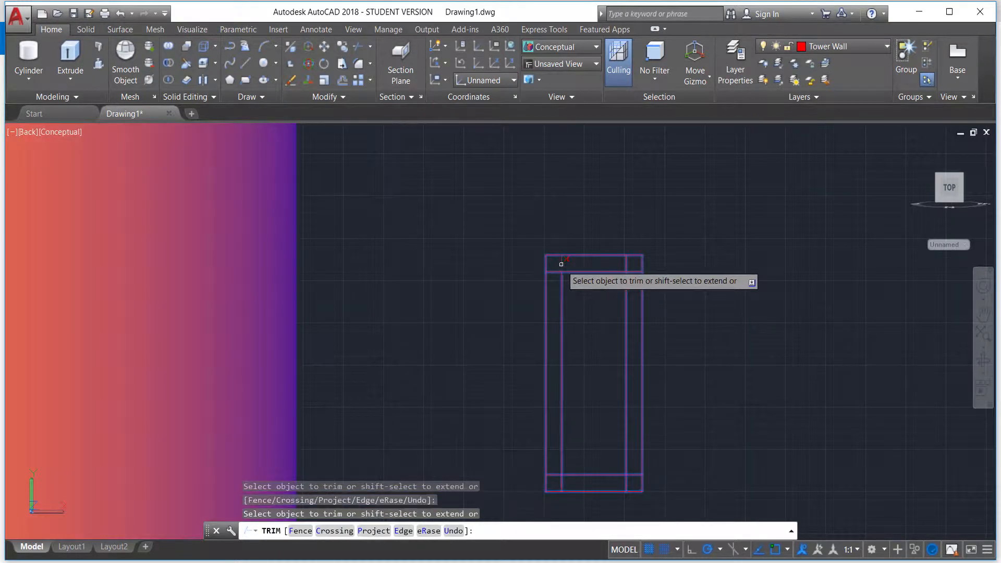
{"action": "left_click", "coordinate": [625, 262]}
{"action": "left_click", "coordinate": [634, 272]}
{"action": "left_click", "coordinate": [551, 272]}
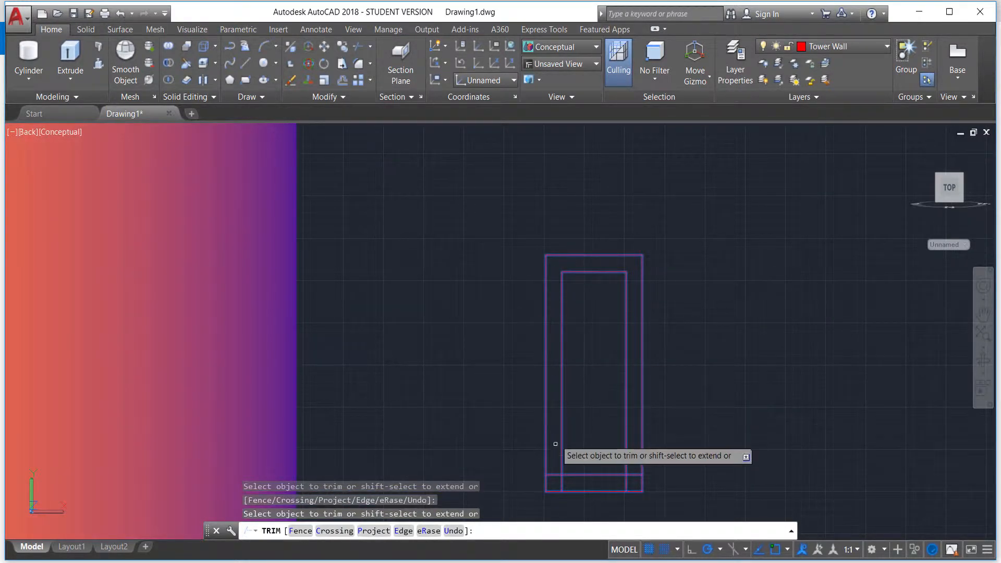
{"action": "left_click", "coordinate": [551, 475]}
{"action": "left_click", "coordinate": [634, 474]}
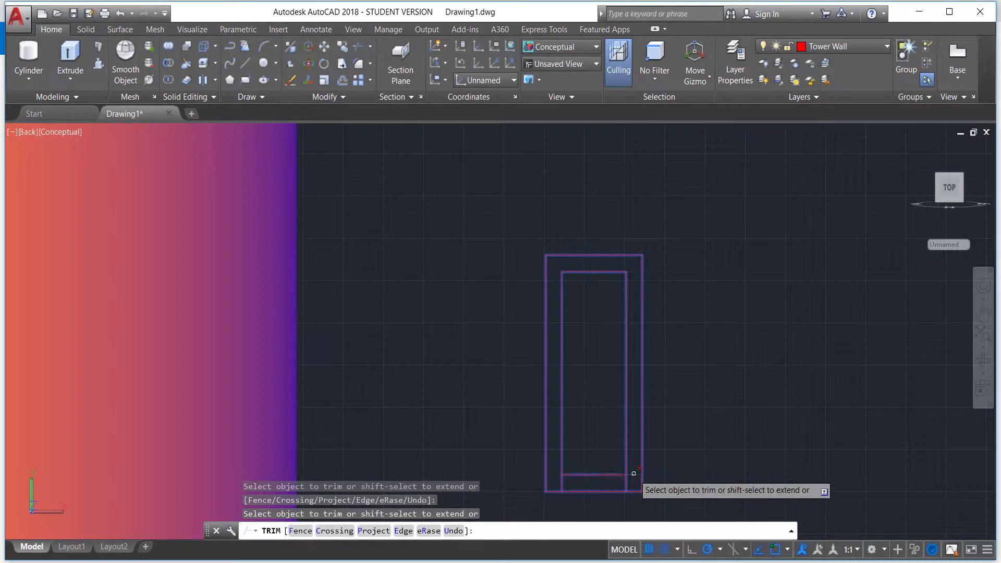
{"action": "left_click", "coordinate": [626, 484]}
{"action": "left_click", "coordinate": [561, 483]}
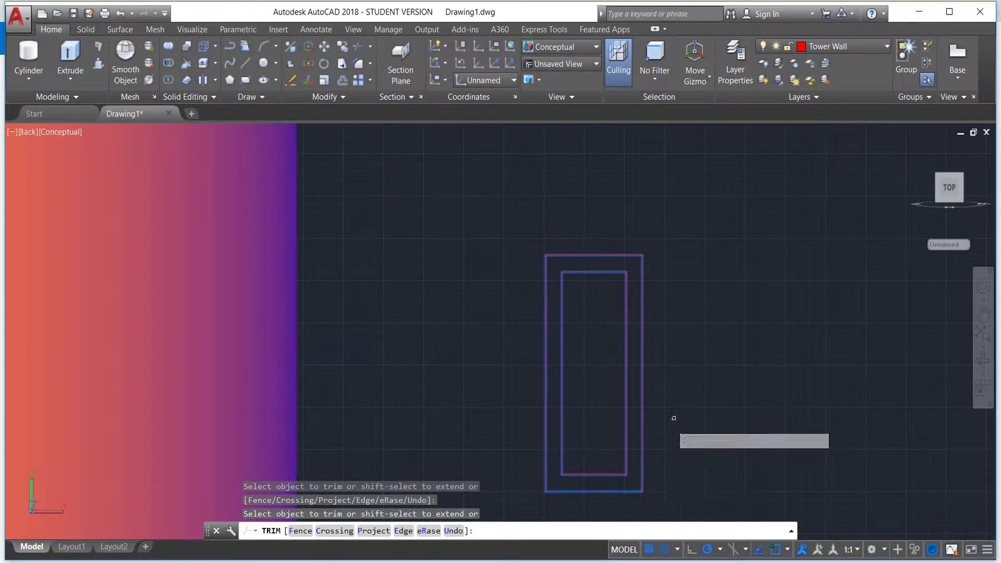
{"action": "key", "text": "Return"}
Join the lines of both rectangles into closed polylines and check the outer and inner ones by selecting each.
{"action": "scroll", "coordinate": [608, 339], "scroll_direction": "down", "scroll_amount": 2}
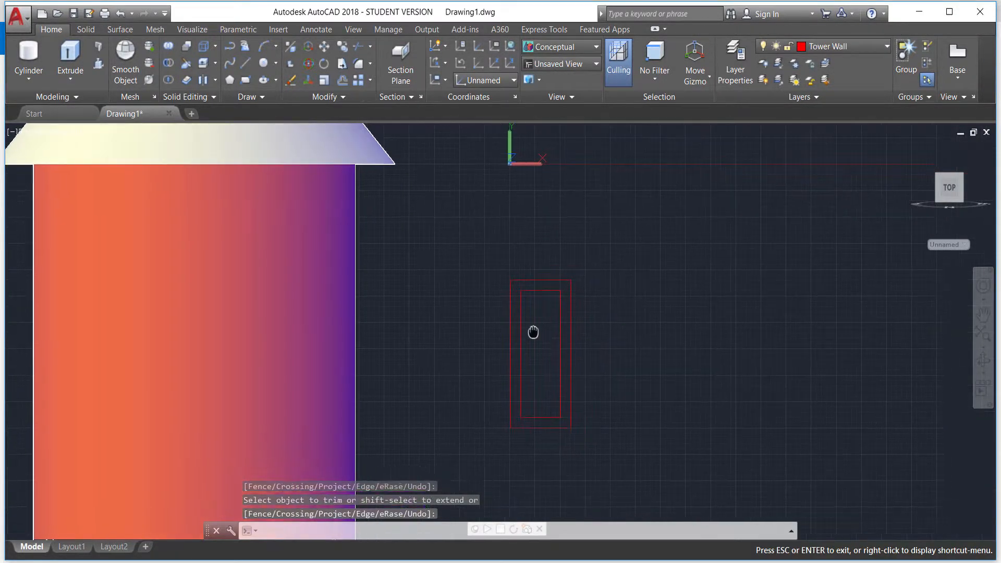
{"action": "type", "text": "JOIN"}
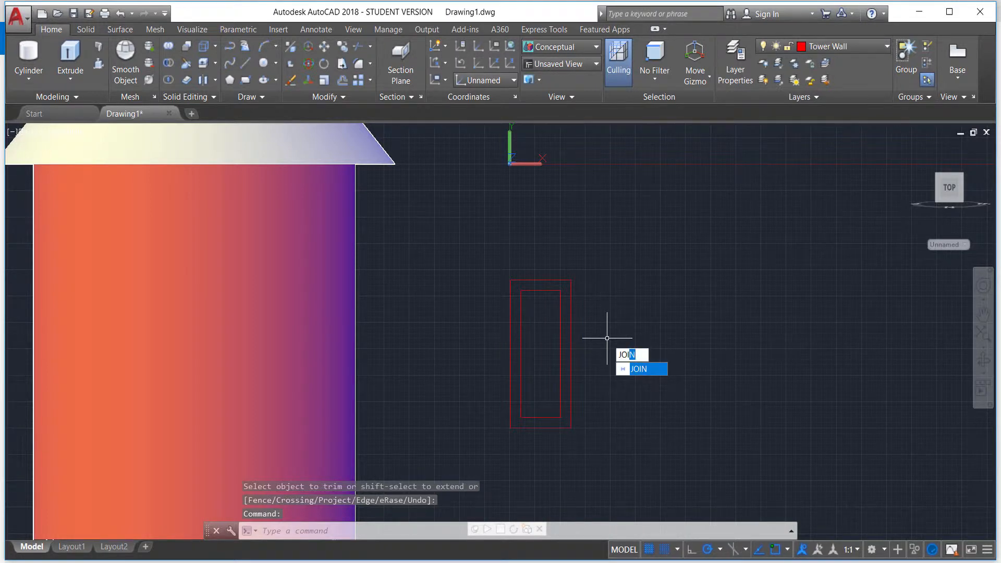
{"action": "key", "text": "Return"}
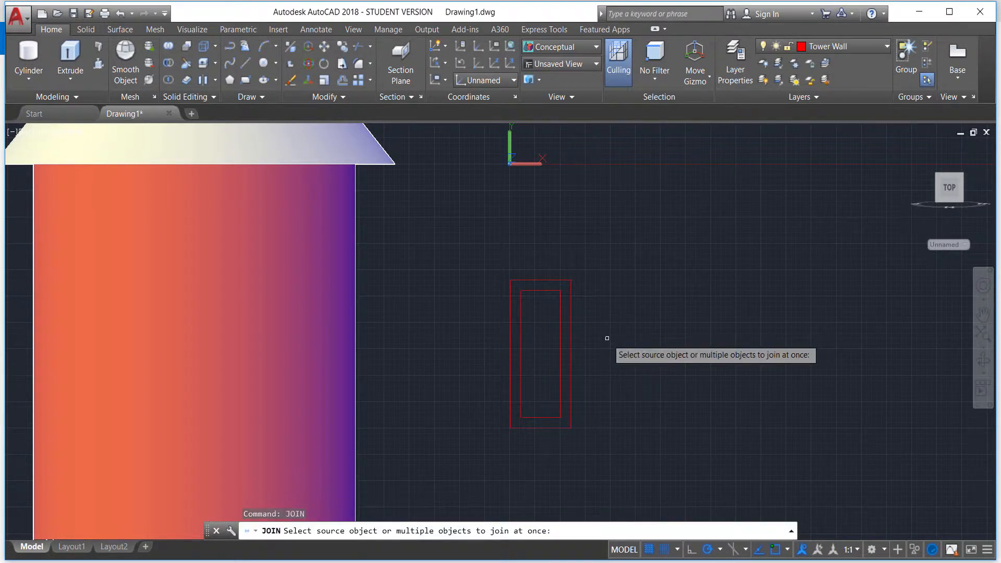
{"action": "left_click", "coordinate": [471, 261]}
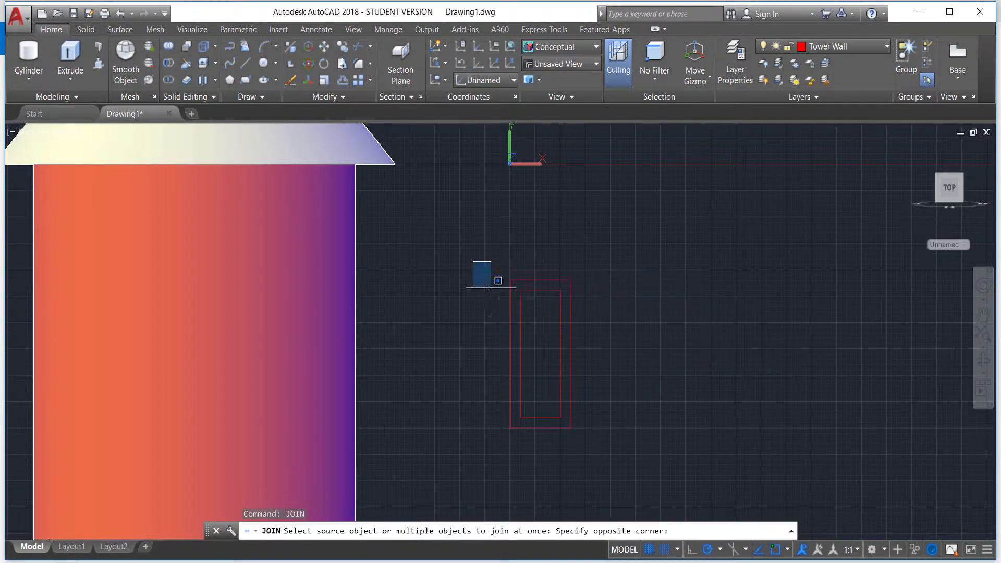
{"action": "left_click", "coordinate": [620, 449]}
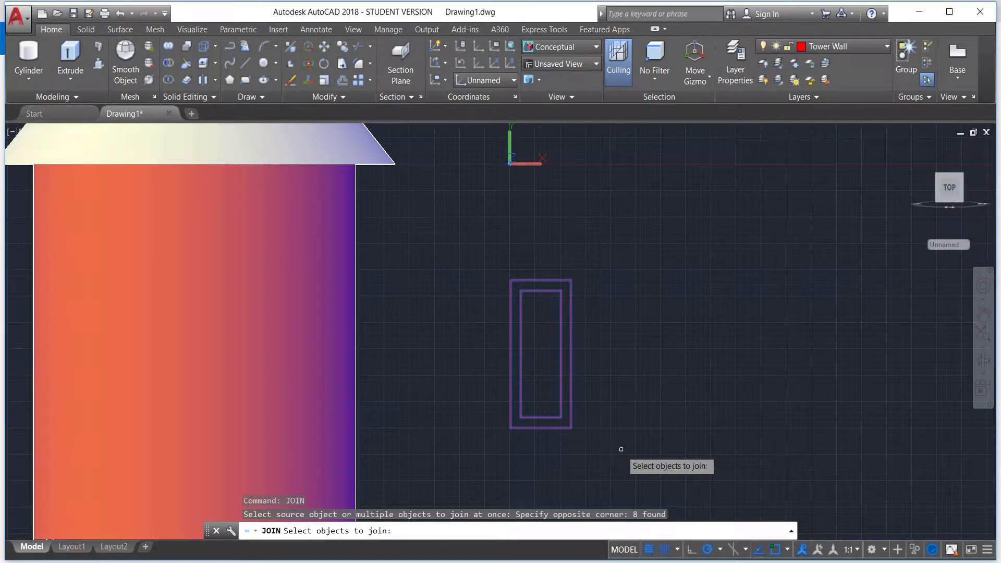
{"action": "key", "text": "Return"}
{"action": "left_click", "coordinate": [573, 388]}
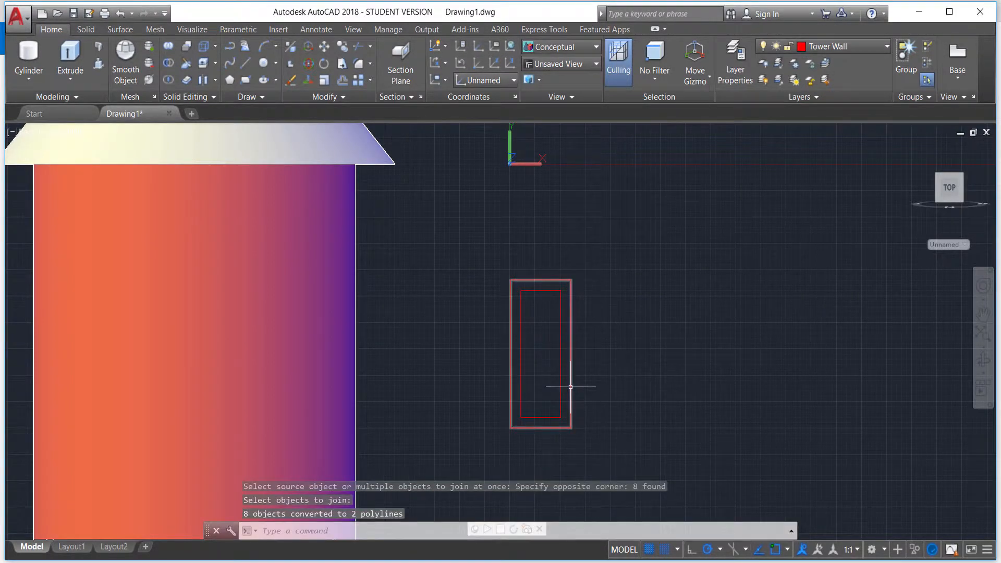
{"action": "key", "text": "Escape"}
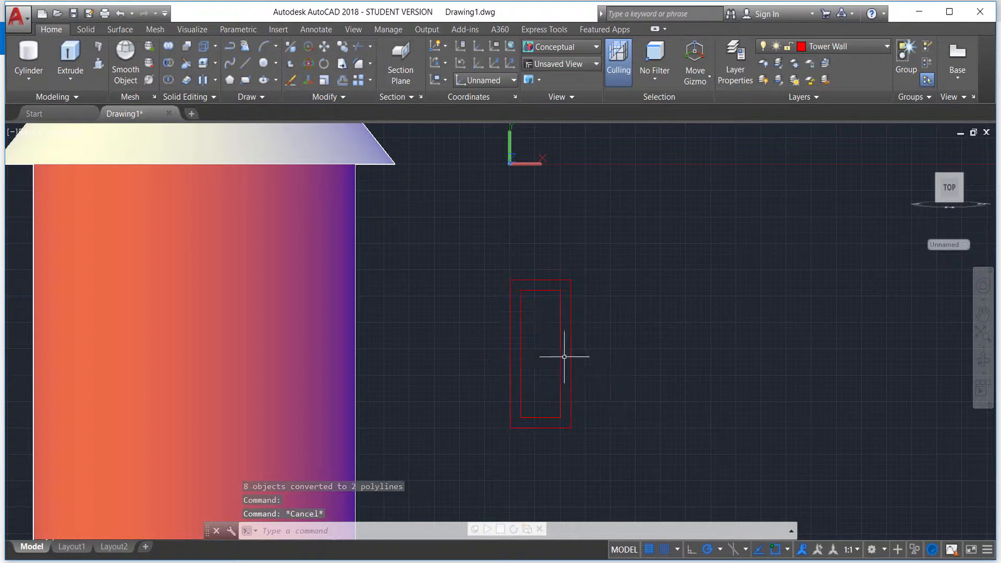
{"action": "left_click", "coordinate": [560, 353]}
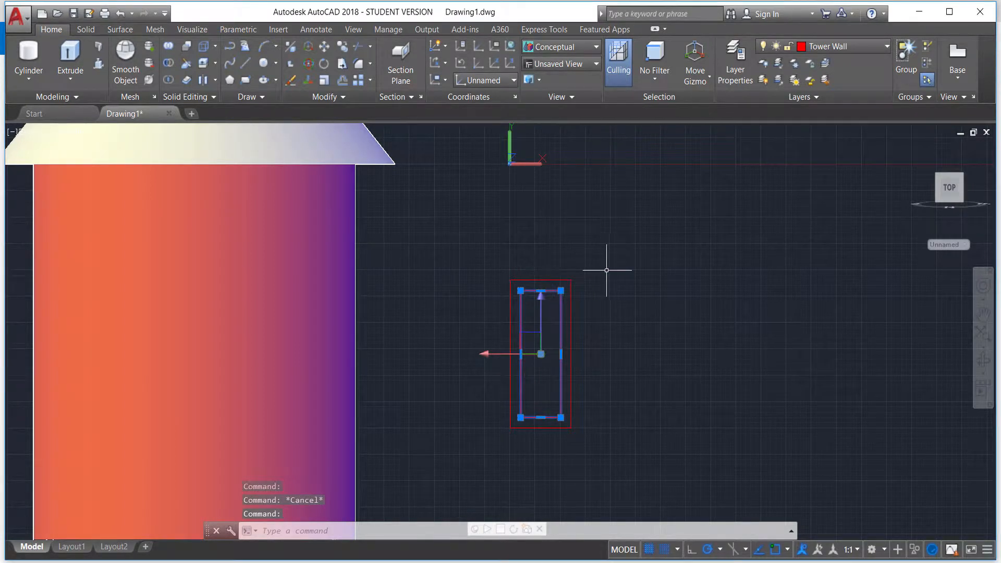
{"action": "key", "text": "Escape"}
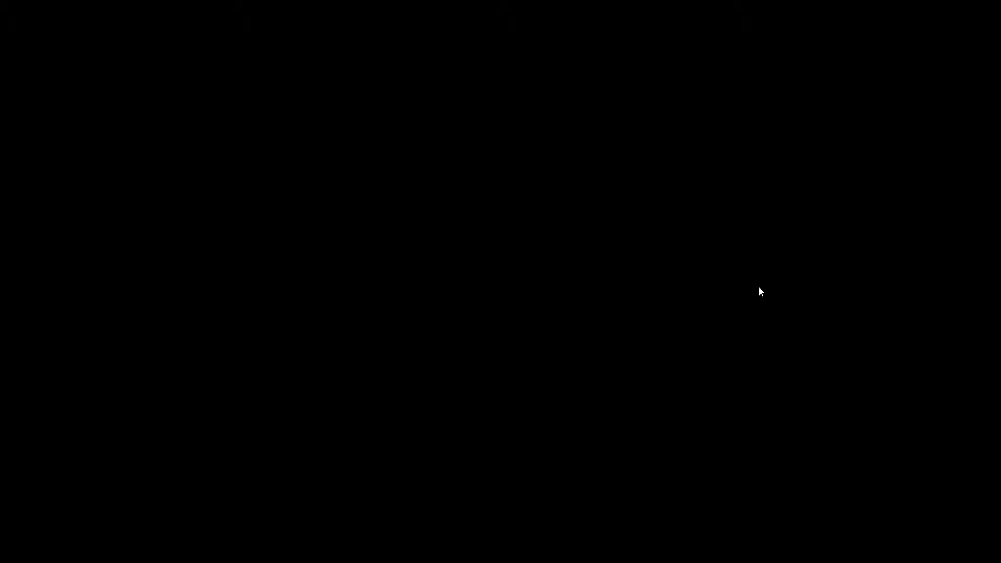
Presspull the area between the outer and inner rectangles to a height of 10 units, leaving the middle open.
{"action": "scroll", "coordinate": [632, 290], "scroll_direction": "up", "scroll_amount": 3}
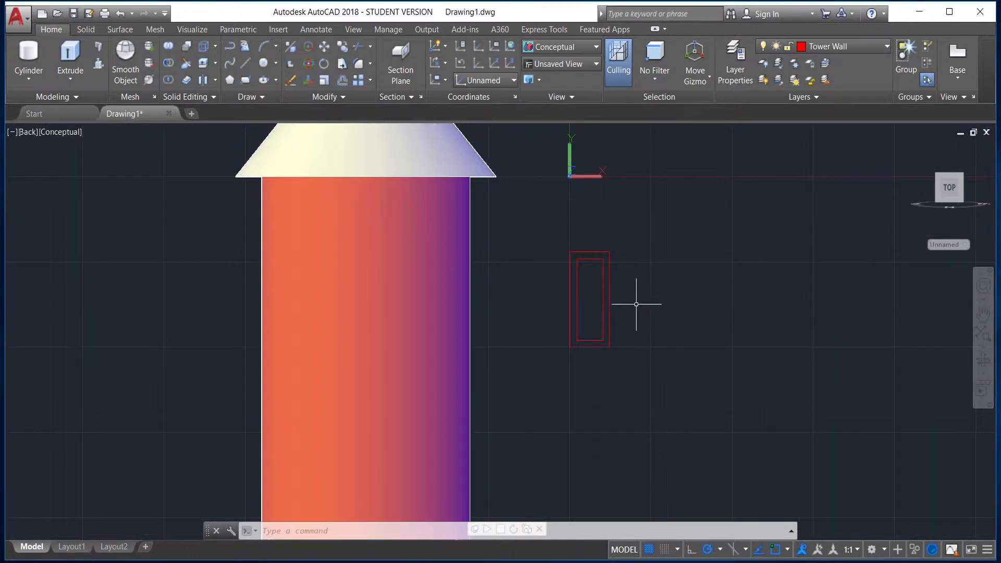
{"action": "scroll", "coordinate": [637, 303], "scroll_direction": "up", "scroll_amount": 1}
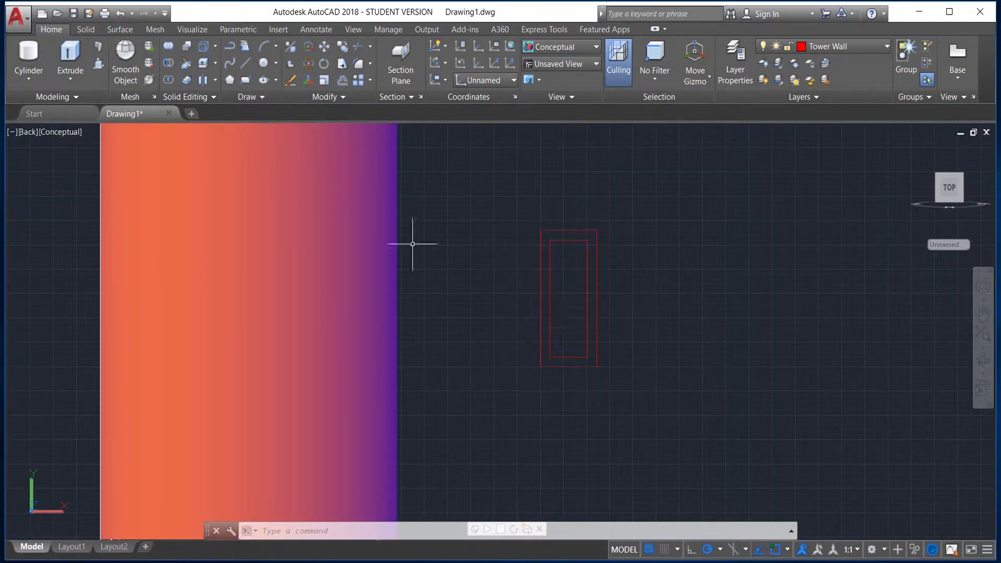
{"action": "left_click", "coordinate": [99, 64]}
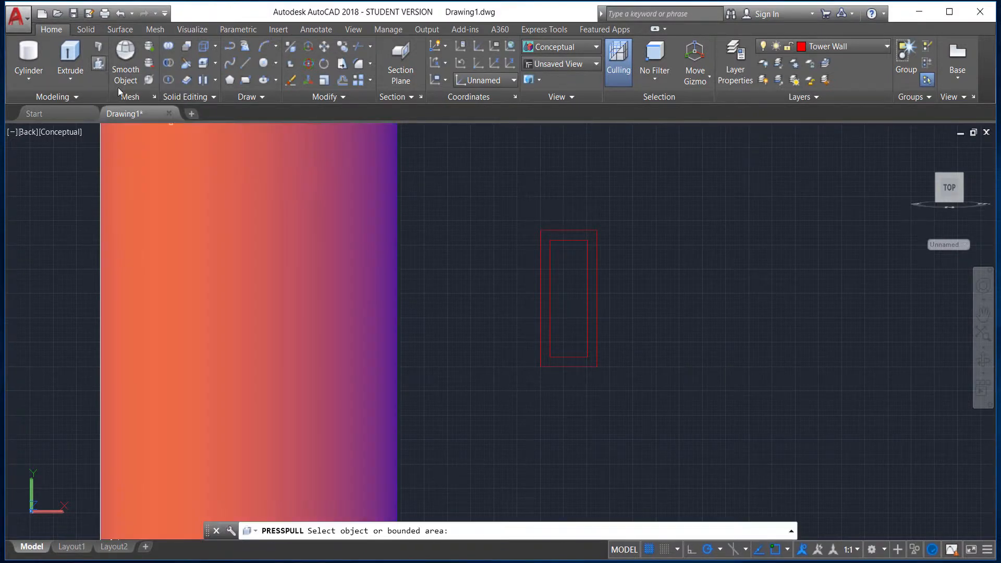
{"action": "left_click", "coordinate": [544, 278]}
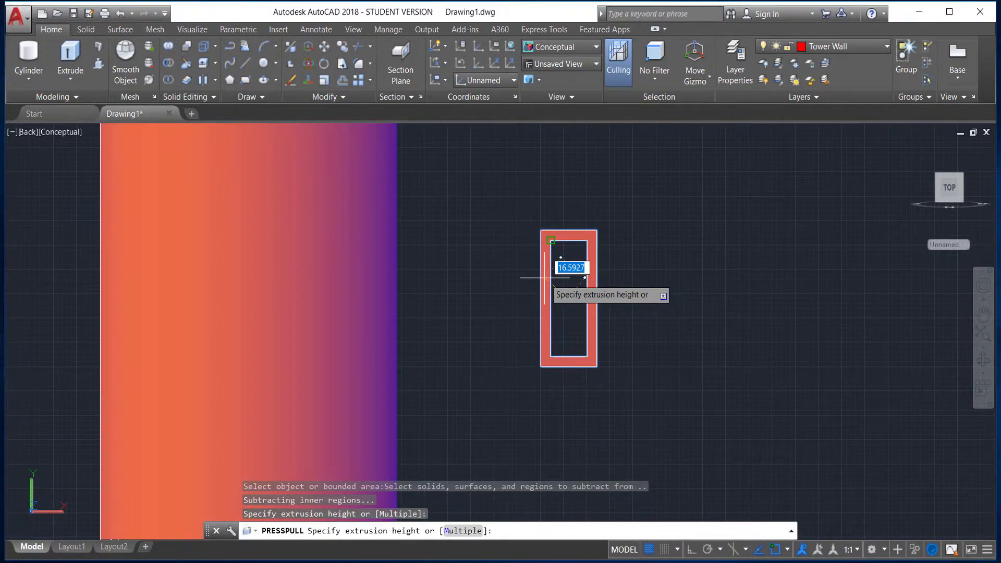
{"action": "left_click", "coordinate": [982, 360]}
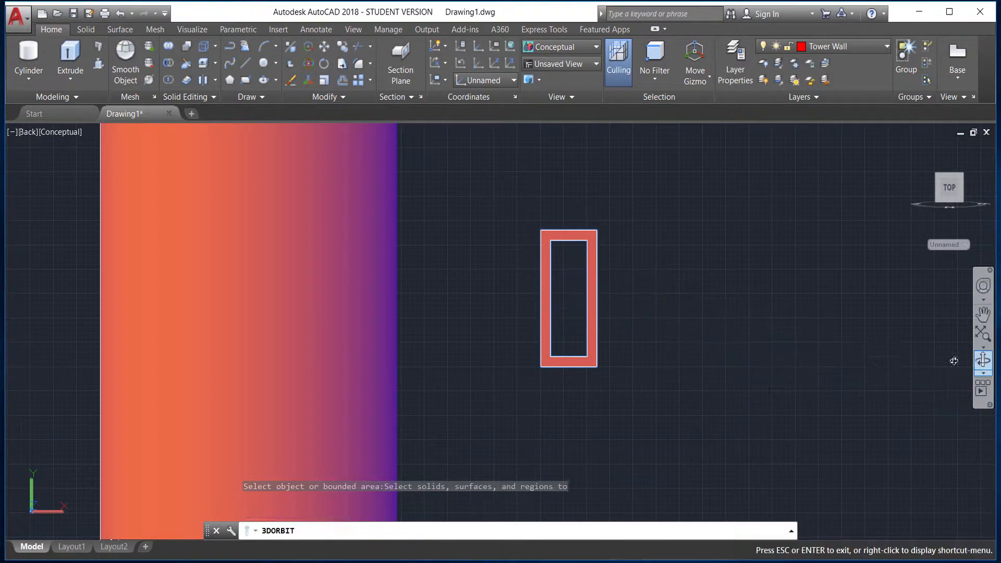
{"action": "left_click_drag", "start_coordinate": [696, 357], "coordinate": [677, 344]}
{"action": "key", "text": "Return"}
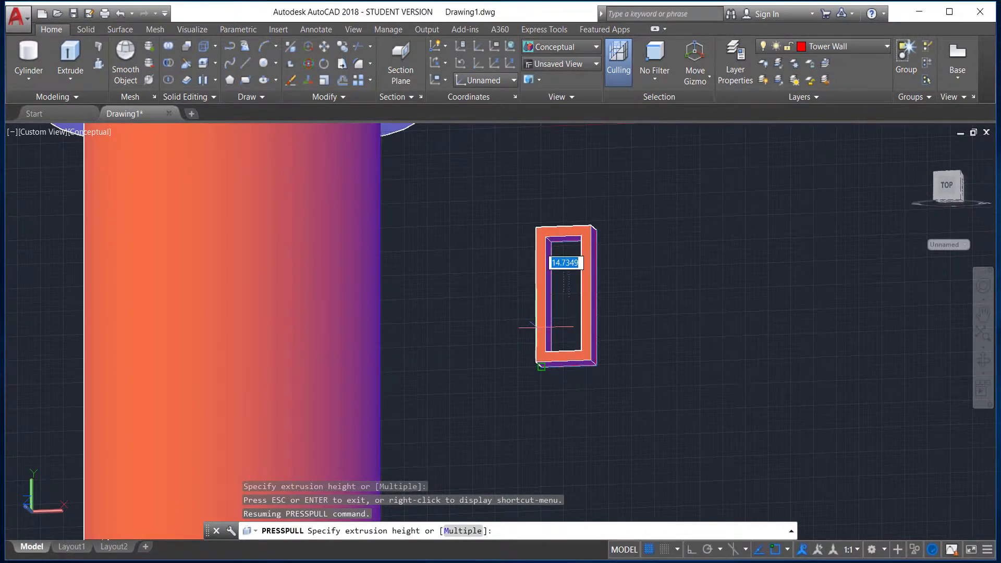
{"action": "middle_click_drag", "start_coordinate": [537, 327], "coordinate": [534, 324]}
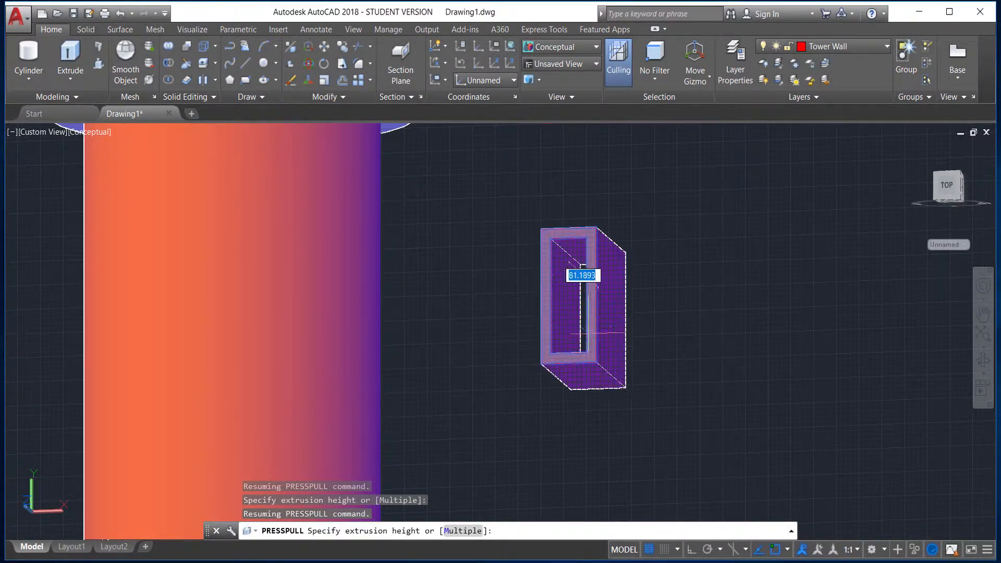
{"action": "middle_click_drag", "start_coordinate": [744, 354], "coordinate": [699, 290], "text": "shift"}
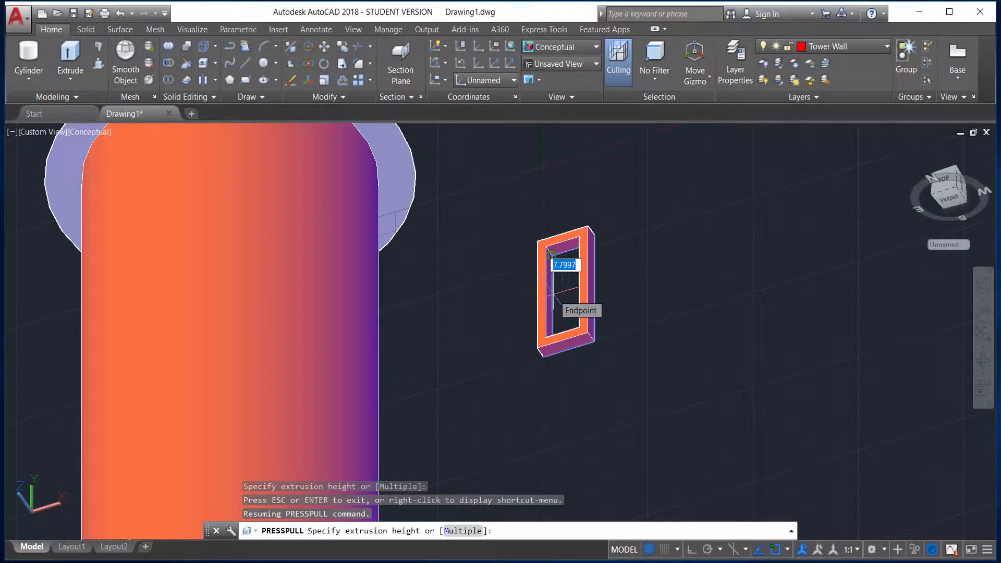
{"action": "type", "text": "10"}
{"action": "key", "text": "Return"}
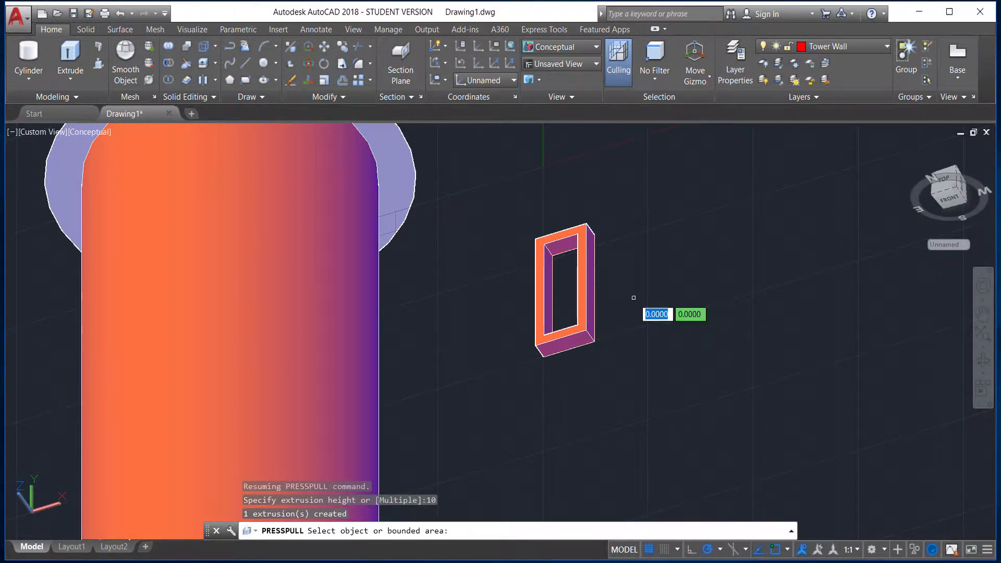
{"action": "key", "text": "Return"}
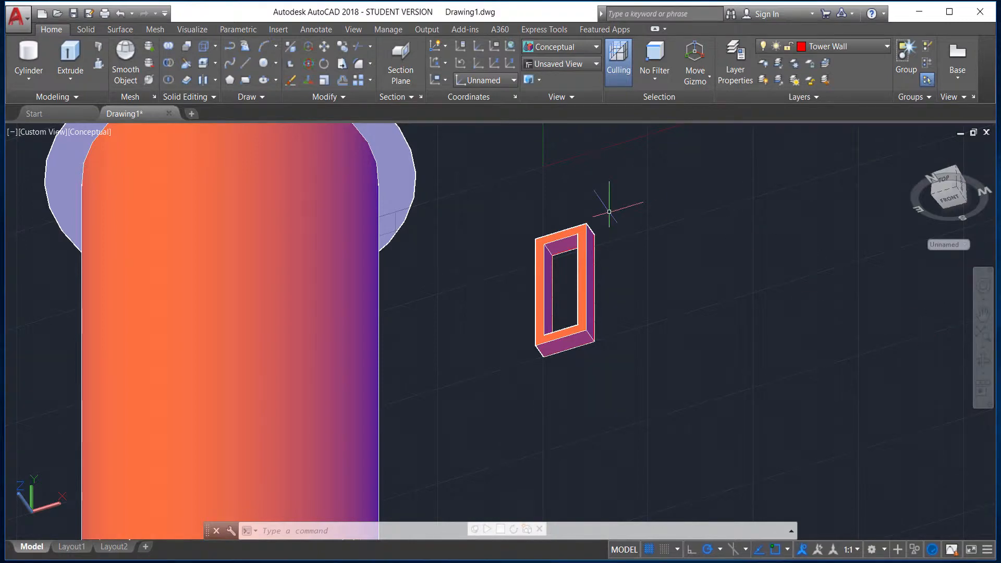
{"action": "left_click", "coordinate": [36, 79]}
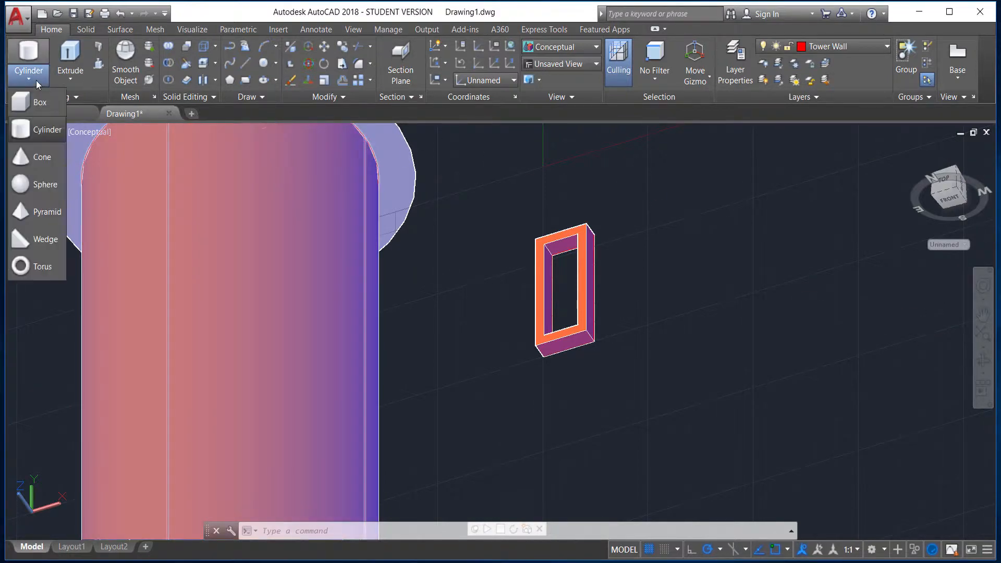
{"action": "left_click", "coordinate": [39, 104]}
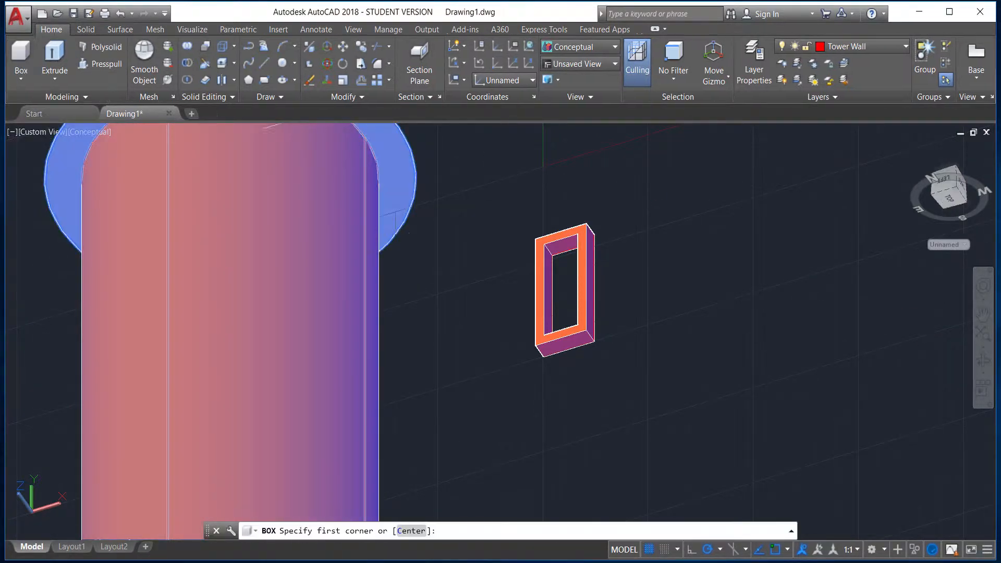
{"action": "left_click", "coordinate": [535, 345]}
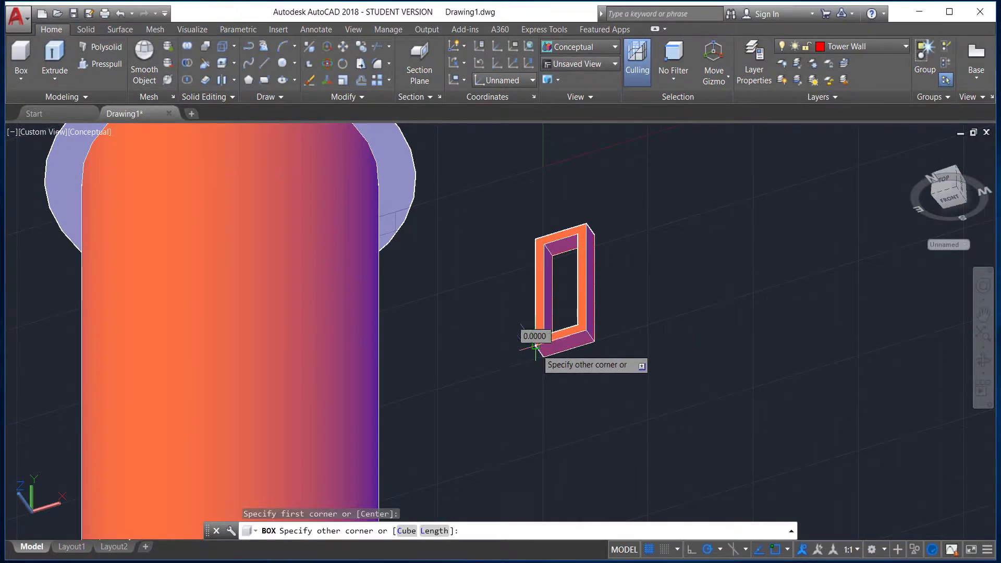
{"action": "left_click", "coordinate": [586, 223]}
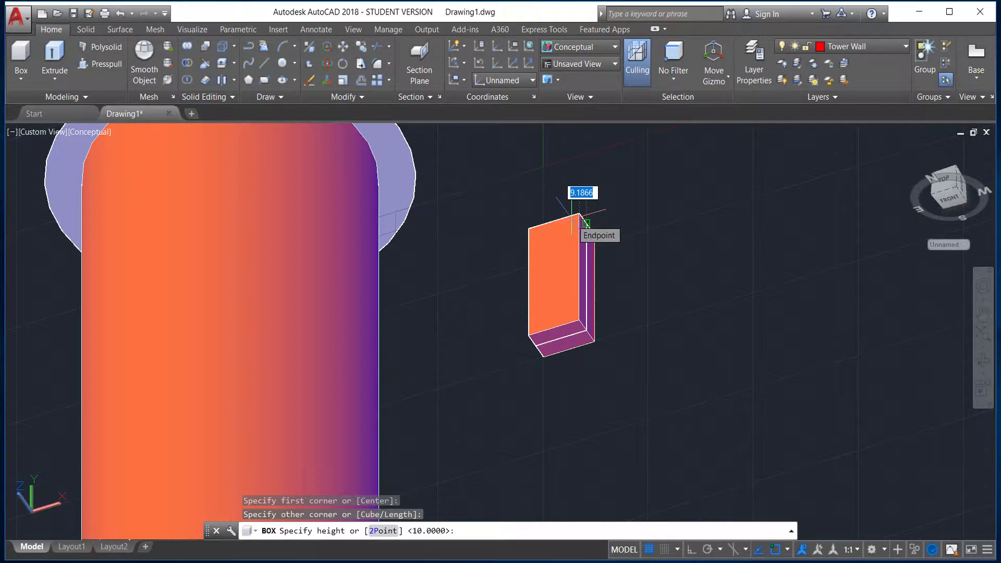
{"action": "key", "text": "ctrl+z"}
{"action": "key", "text": "Escape"}
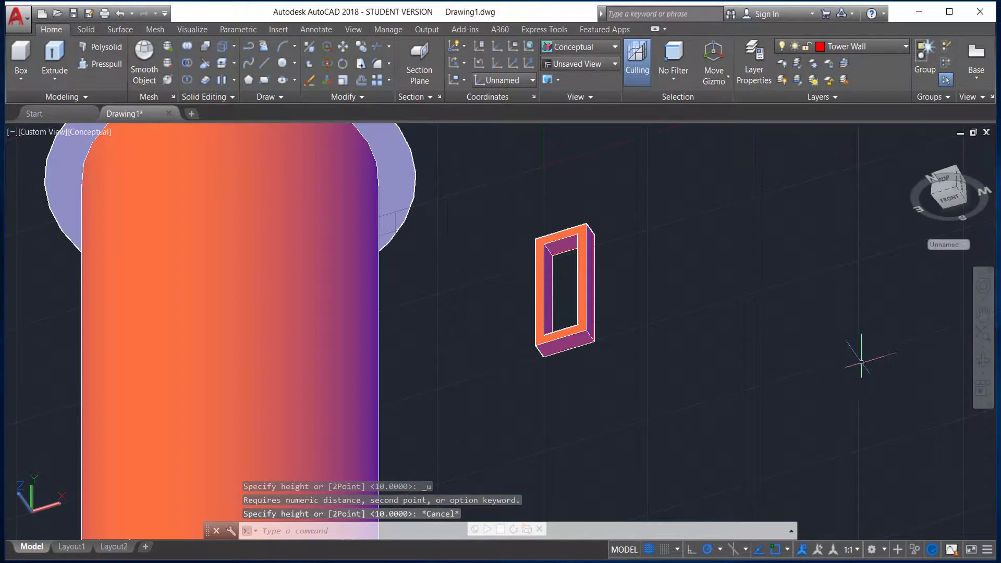
Add a 5-unit-thick box across the back of the rectangular frame, from one outer corner to the diagonally opposite one.
{"action": "left_click", "coordinate": [983, 363]}
{"action": "left_click_drag", "start_coordinate": [726, 311], "coordinate": [502, 395]}
{"action": "key", "text": "Escape"}
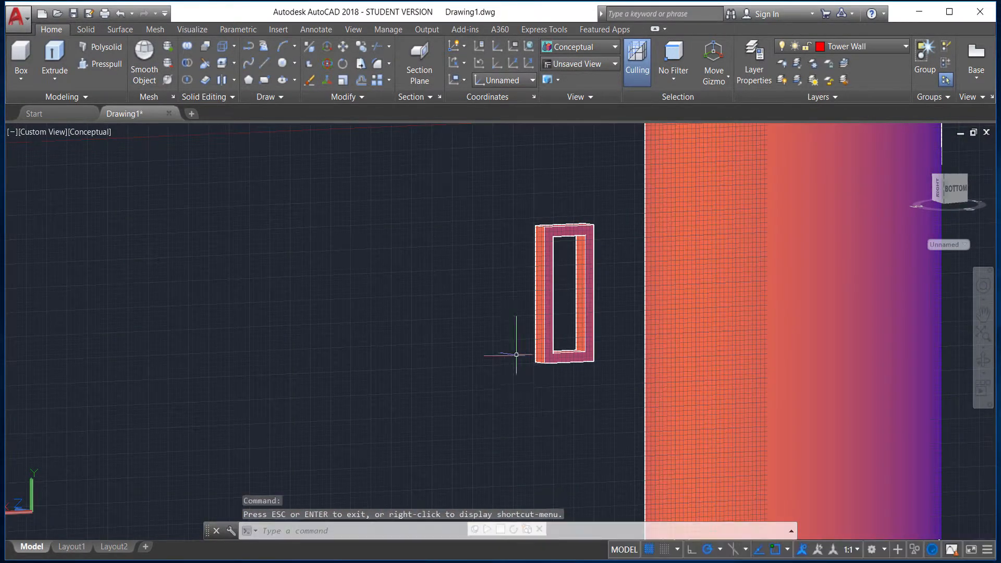
{"action": "left_click", "coordinate": [33, 50]}
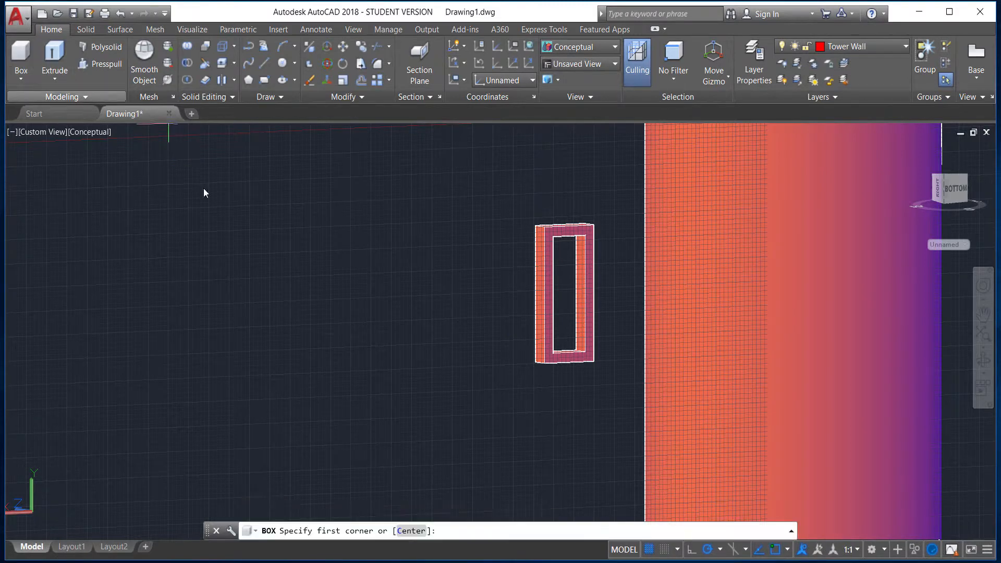
{"action": "left_click", "coordinate": [544, 360]}
{"action": "left_click", "coordinate": [595, 225]}
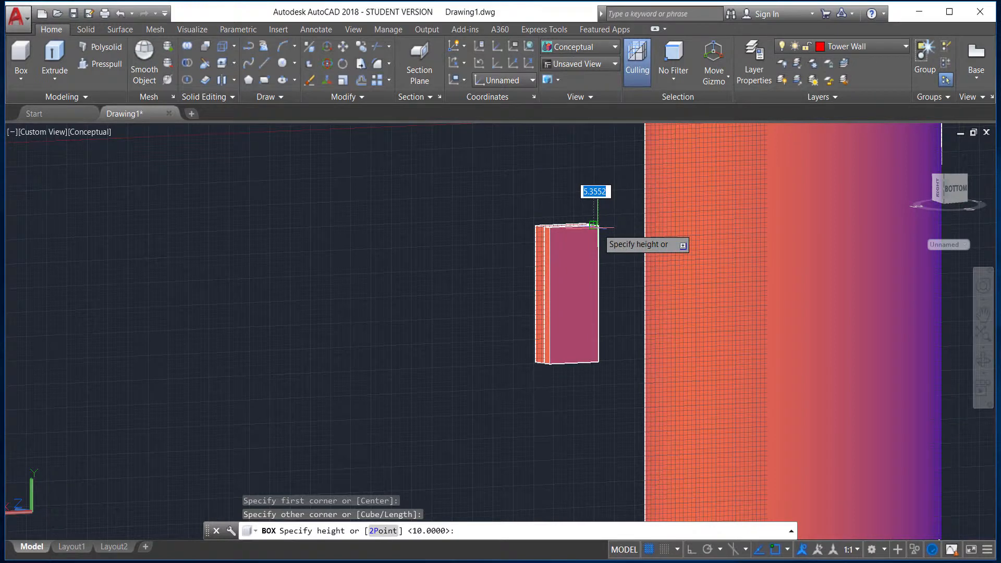
{"action": "type", "text": "5"}
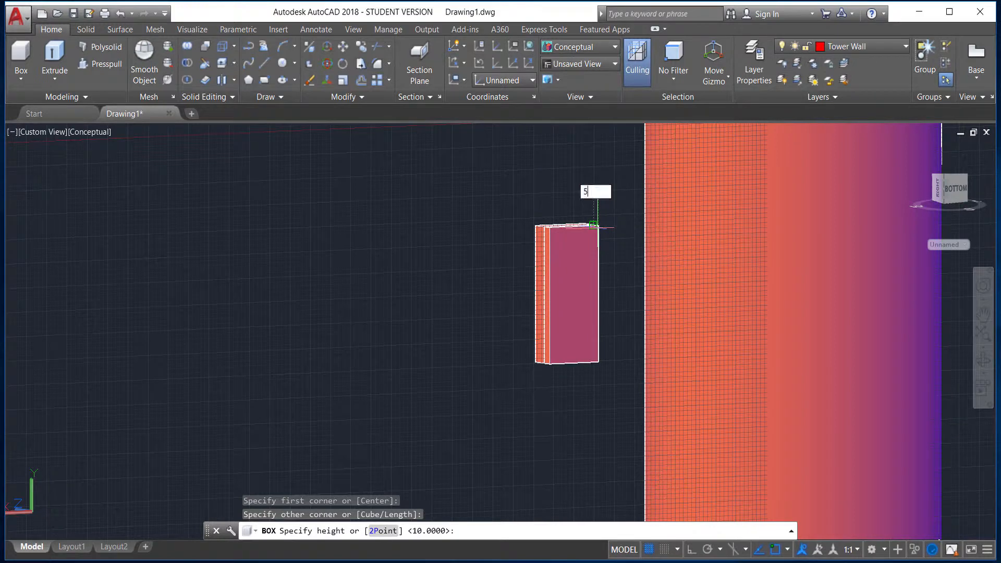
{"action": "key", "text": "Return"}
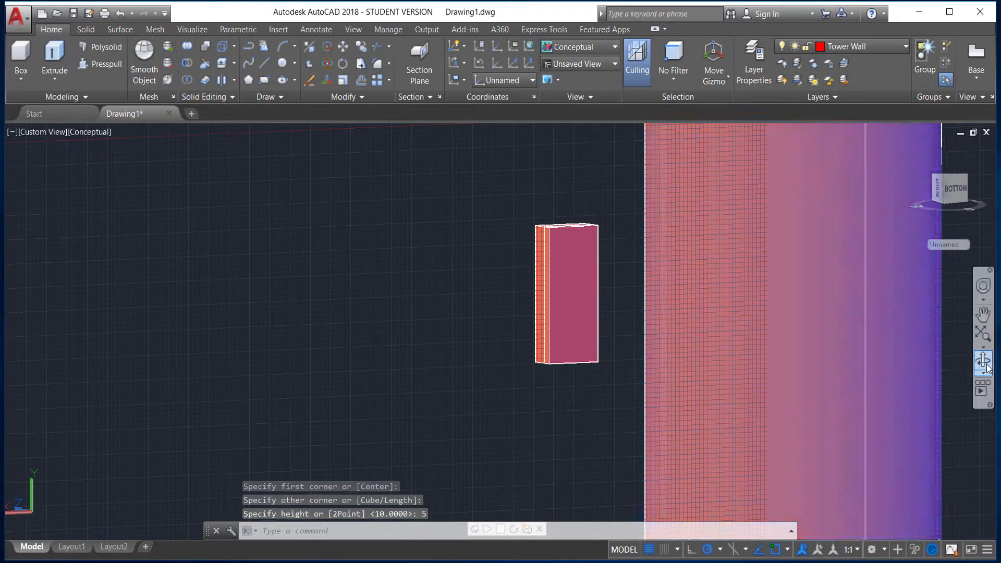
Copy the frame together with its back panel and paste the duplicate beside the original.
{"action": "left_click", "coordinate": [983, 360]}
{"action": "left_click_drag", "start_coordinate": [509, 337], "coordinate": [724, 358]}
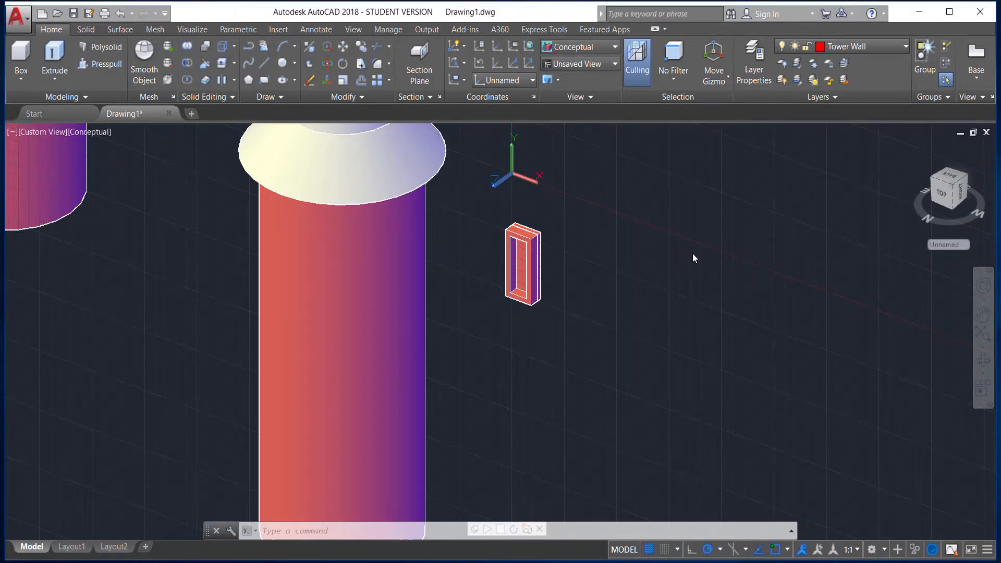
{"action": "scroll", "coordinate": [544, 266], "scroll_direction": "up", "scroll_amount": 4}
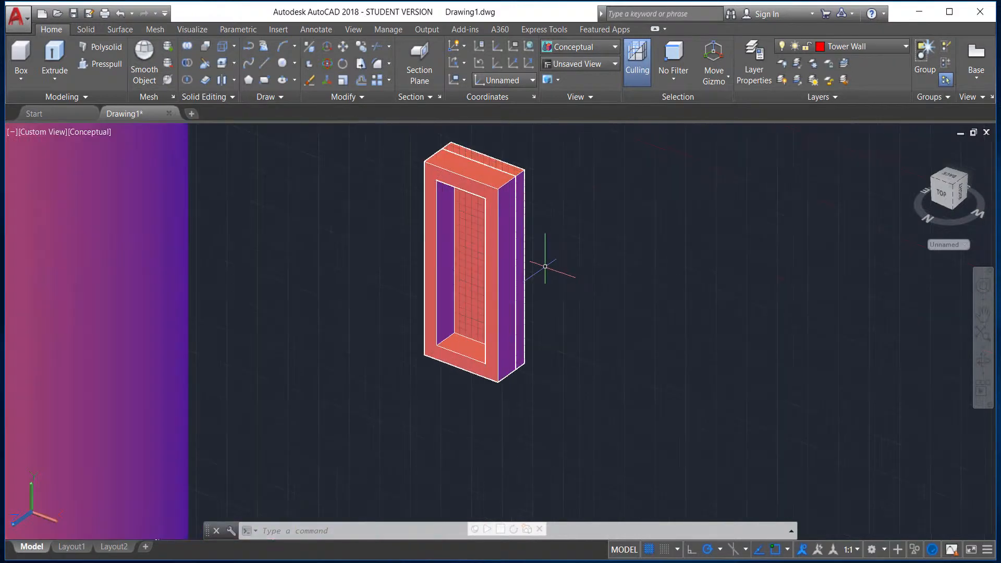
{"action": "middle_click_drag", "start_coordinate": [550, 239], "coordinate": [561, 266]}
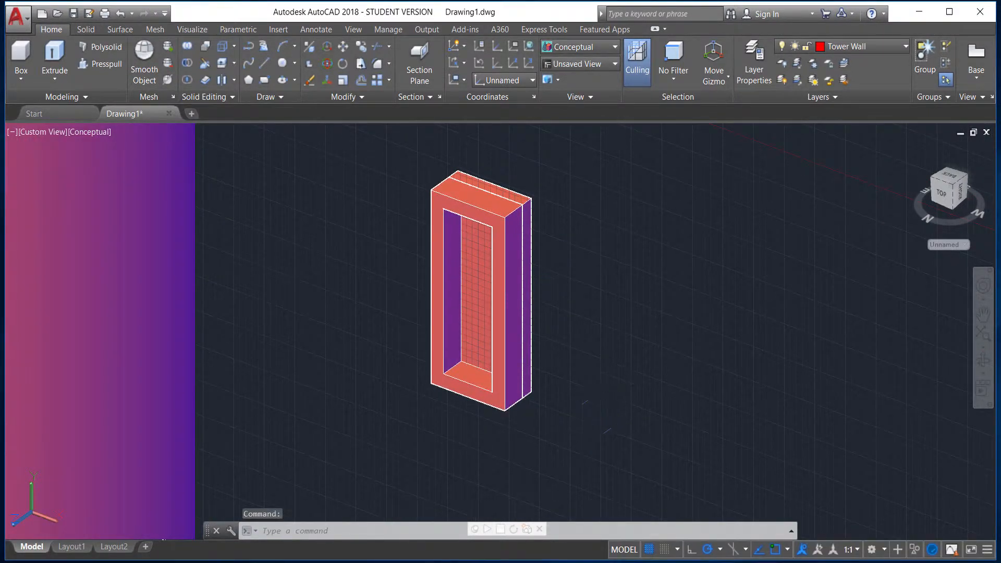
{"action": "left_click", "coordinate": [599, 436]}
{"action": "left_click", "coordinate": [359, 159]}
{"action": "key", "text": "ctrl+c"}
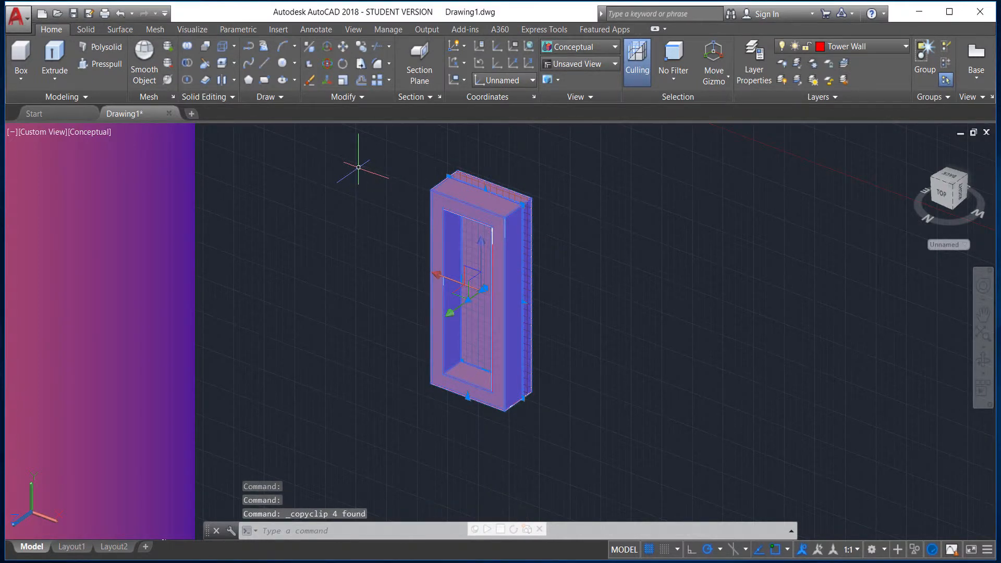
{"action": "key", "text": "ctrl+v"}
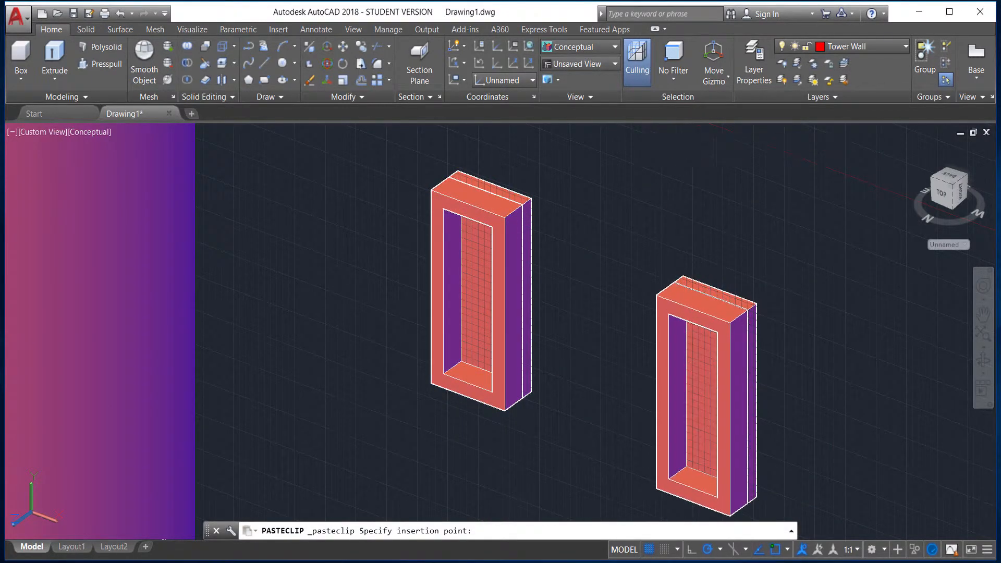
{"action": "left_click", "coordinate": [674, 131]}
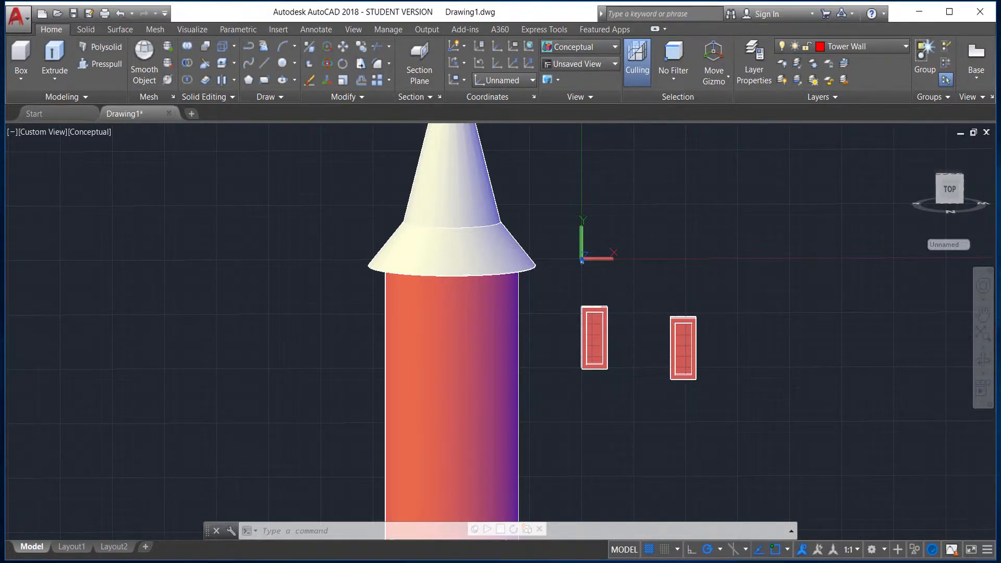
Start aligning the original frame with its back panel, using the midpoint of its bottom edge as the first source point.
{"action": "scroll", "coordinate": [559, 330], "scroll_direction": "up", "scroll_amount": 3}
{"action": "type", "text": "ALIGN"}
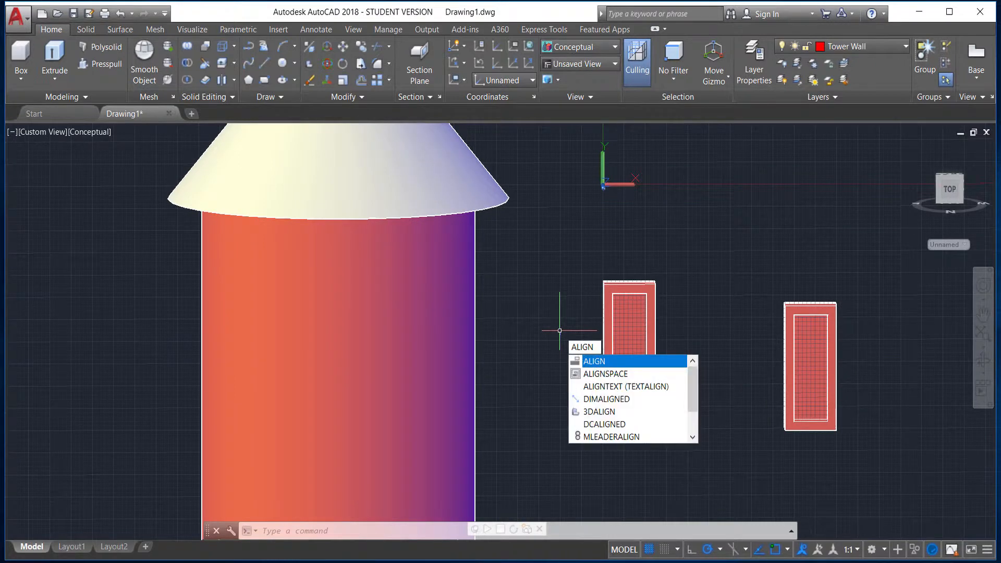
{"action": "key", "text": "Return"}
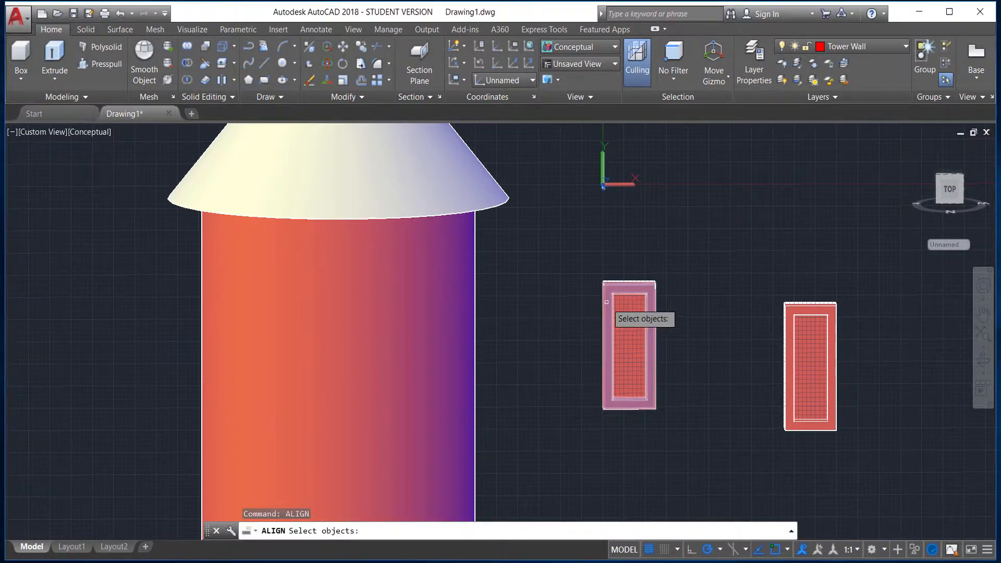
{"action": "left_click", "coordinate": [631, 326]}
{"action": "left_click", "coordinate": [633, 328]}
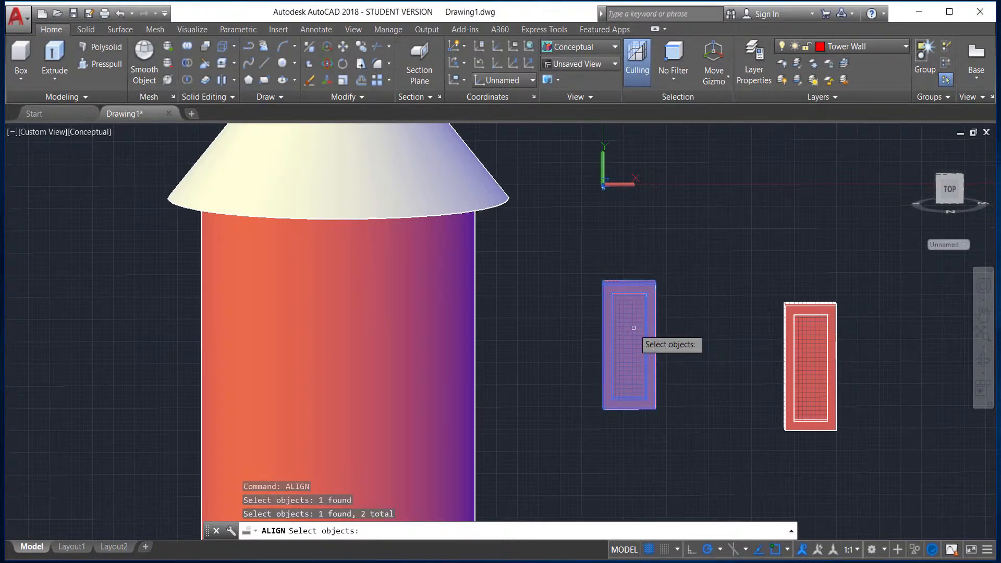
{"action": "key", "text": "Return"}
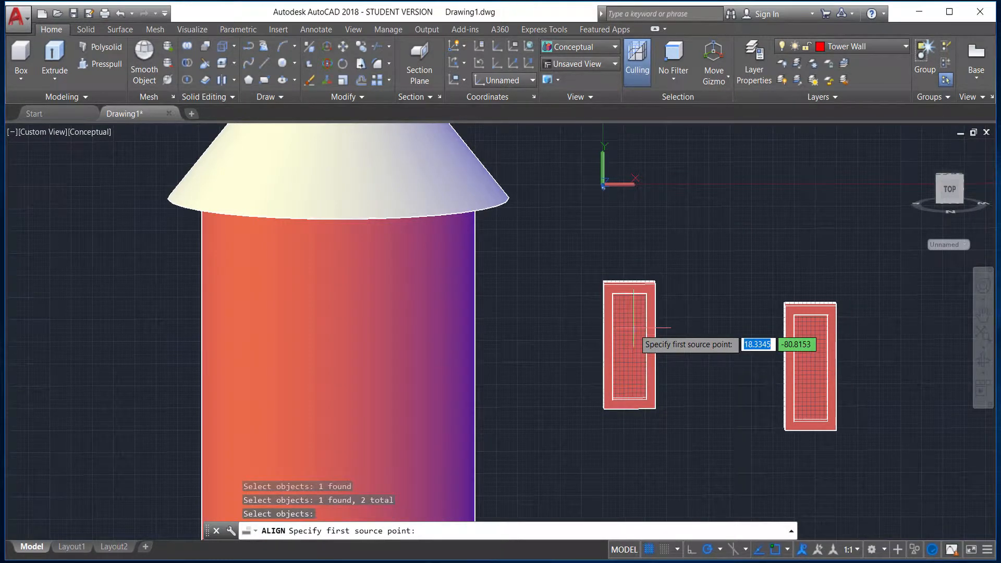
{"action": "right_click", "coordinate": [626, 419], "text": "shift"}
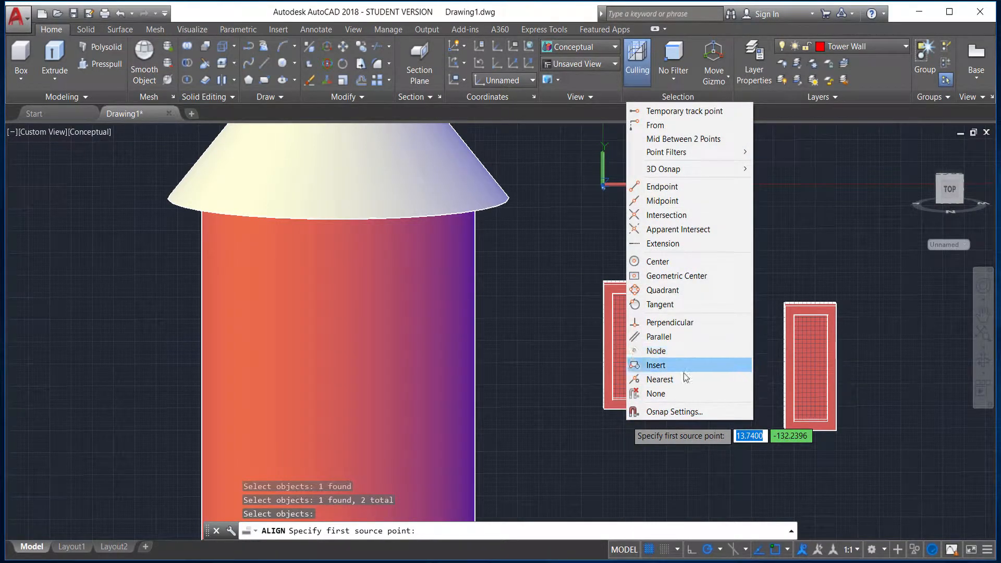
{"action": "left_click", "coordinate": [678, 201]}
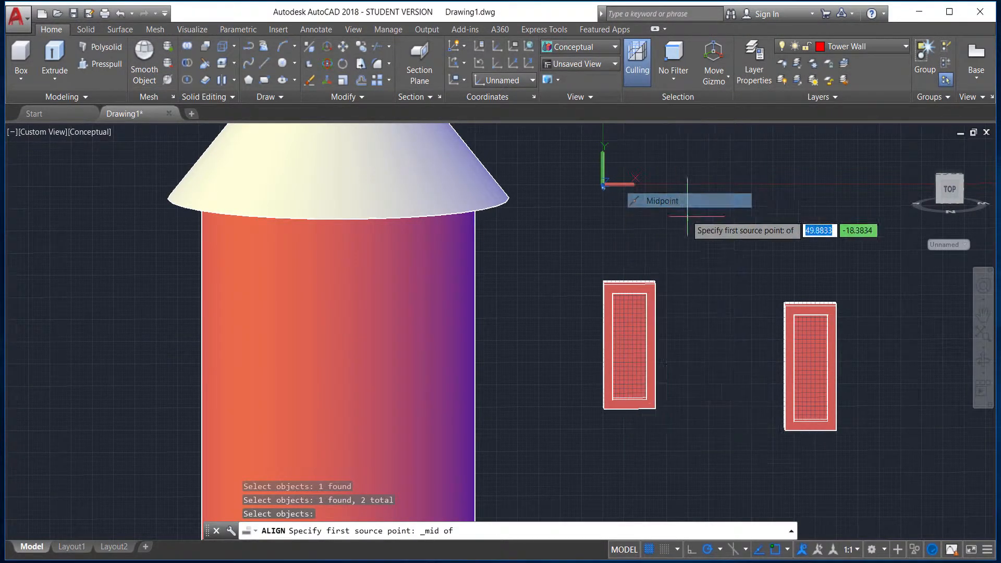
{"action": "scroll", "coordinate": [639, 423], "scroll_direction": "up", "scroll_amount": 3}
{"action": "left_click", "coordinate": [625, 400]}
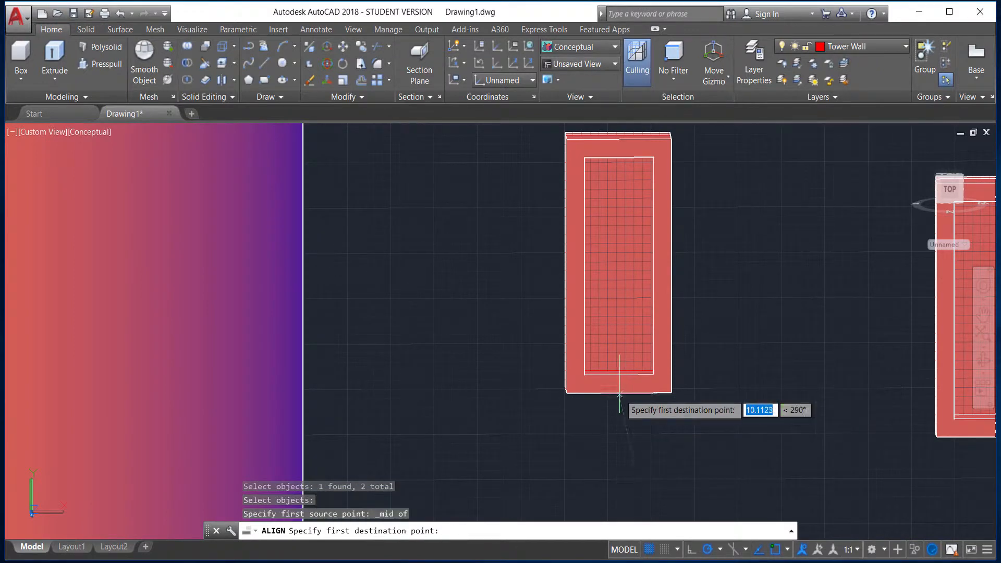
Align the frame's source point to the front quadrant of the original tower's base circle, using only one point pair.
{"action": "scroll", "coordinate": [476, 418], "scroll_direction": "down", "scroll_amount": 3}
{"action": "middle_click_drag", "start_coordinate": [476, 419], "coordinate": [596, 234]}
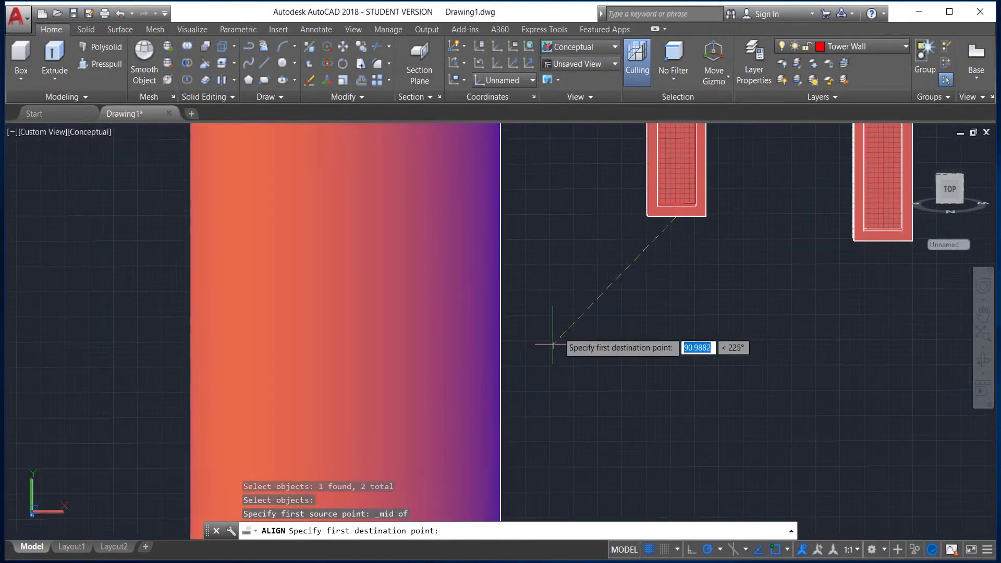
{"action": "scroll", "coordinate": [536, 399], "scroll_direction": "down", "scroll_amount": 3}
{"action": "middle_click_drag", "start_coordinate": [536, 400], "coordinate": [631, 253]}
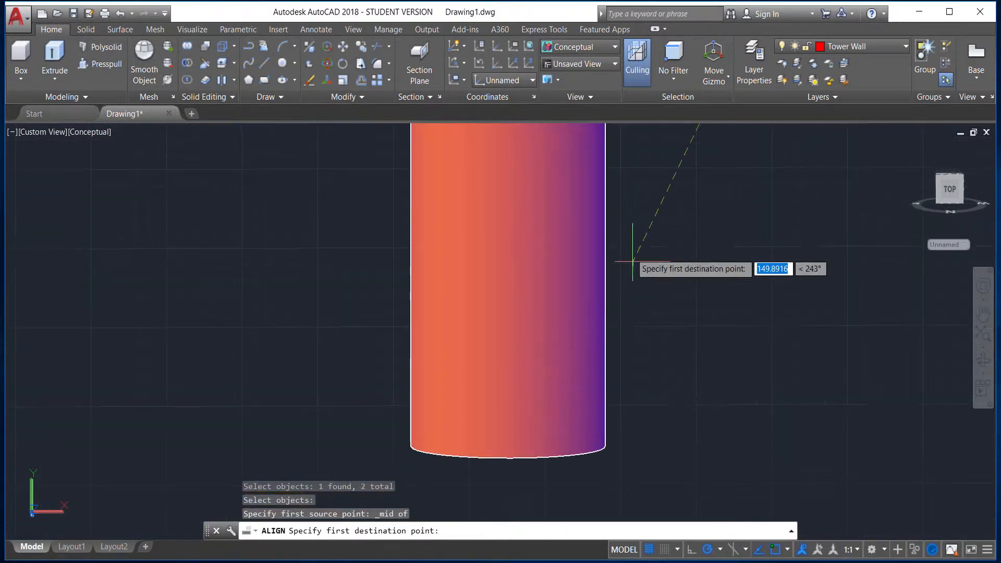
{"action": "right_click", "coordinate": [572, 417], "text": "shift"}
{"action": "left_click", "coordinate": [606, 283]}
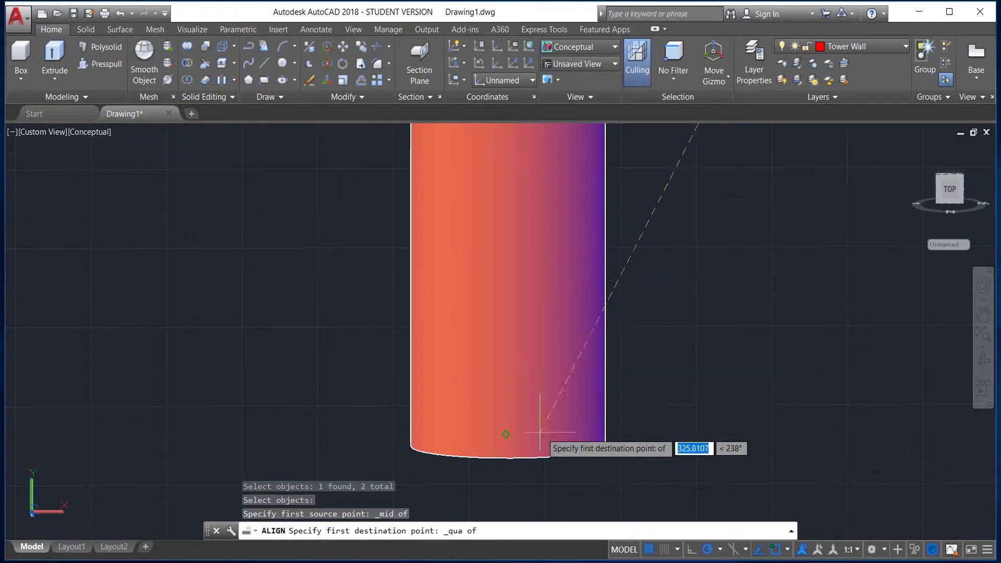
{"action": "left_click", "coordinate": [506, 458]}
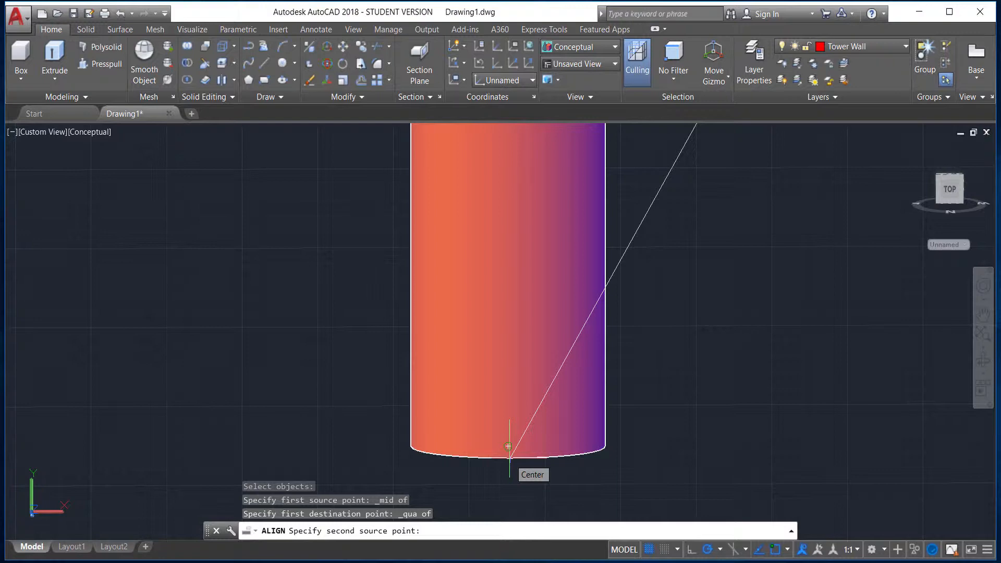
{"action": "key", "text": "Return"}
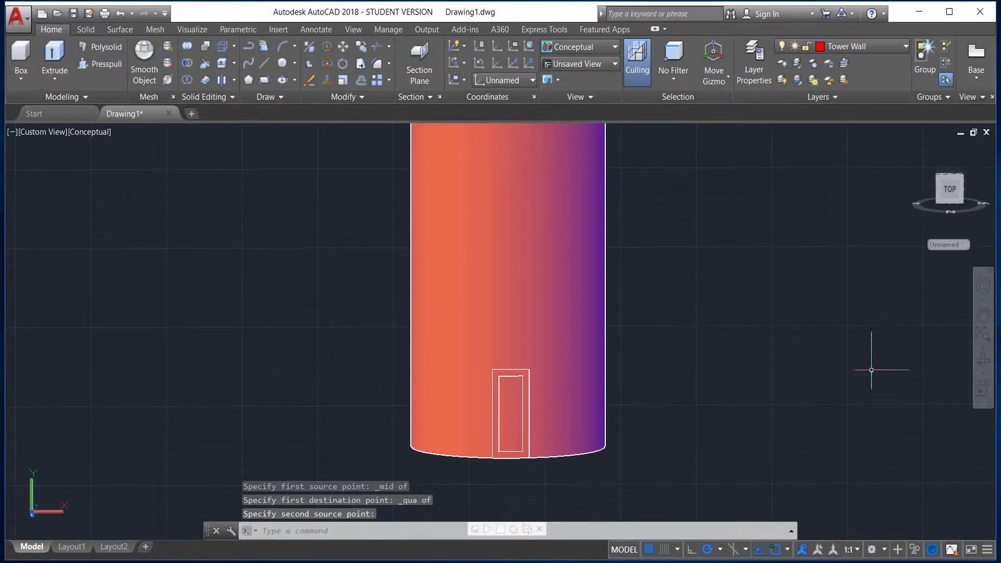
Examine from below how the frame and its back panel sit in the wall at the tower's base.
{"action": "left_click", "coordinate": [983, 360]}
{"action": "left_click_drag", "start_coordinate": [527, 424], "coordinate": [593, 342]}
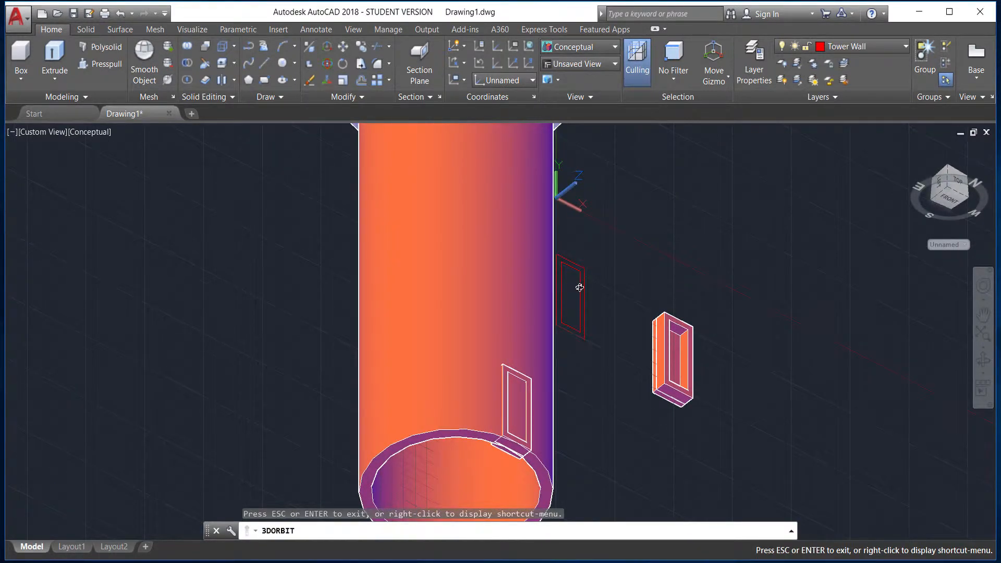
{"action": "left_click_drag", "start_coordinate": [543, 464], "coordinate": [589, 426]}
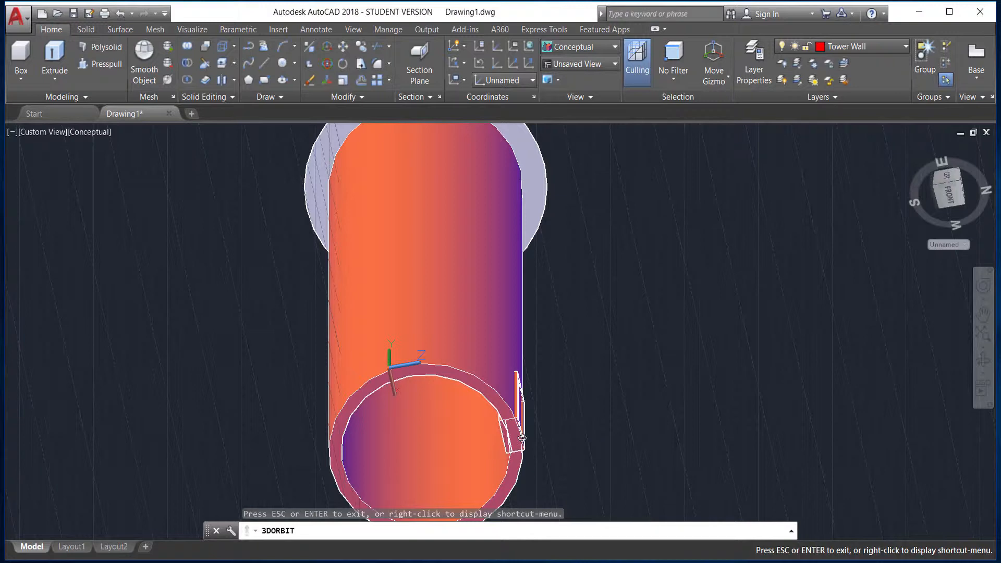
{"action": "key", "text": "Escape"}
{"action": "scroll", "coordinate": [511, 432], "scroll_direction": "up", "scroll_amount": 4}
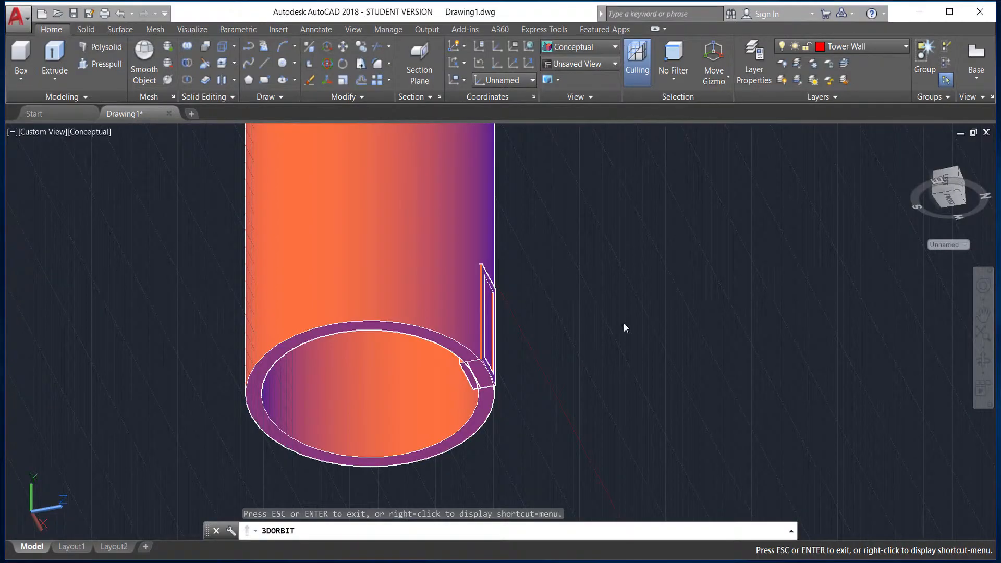
{"action": "scroll", "coordinate": [497, 346], "scroll_direction": "up", "scroll_amount": 5}
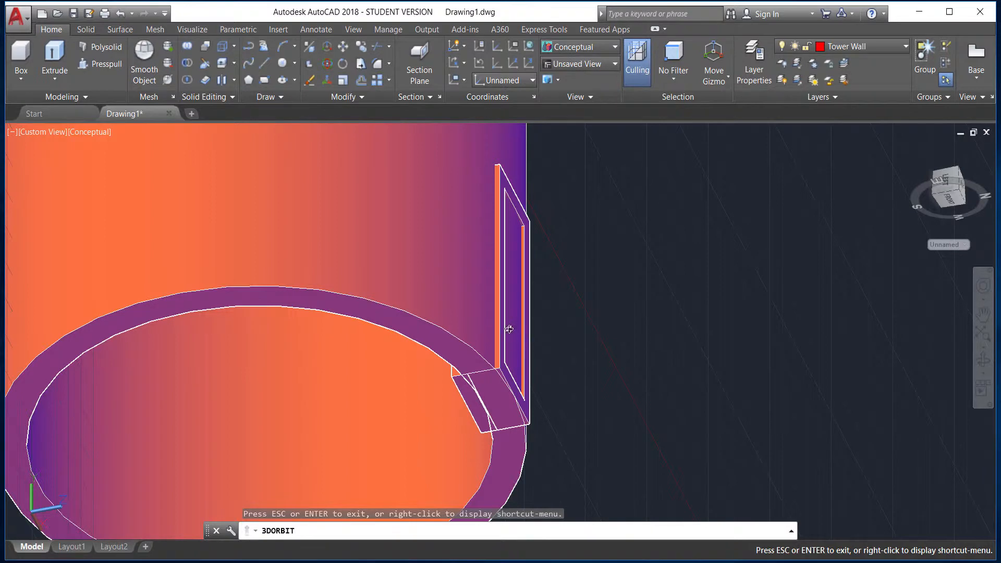
{"action": "key", "text": "Escape"}
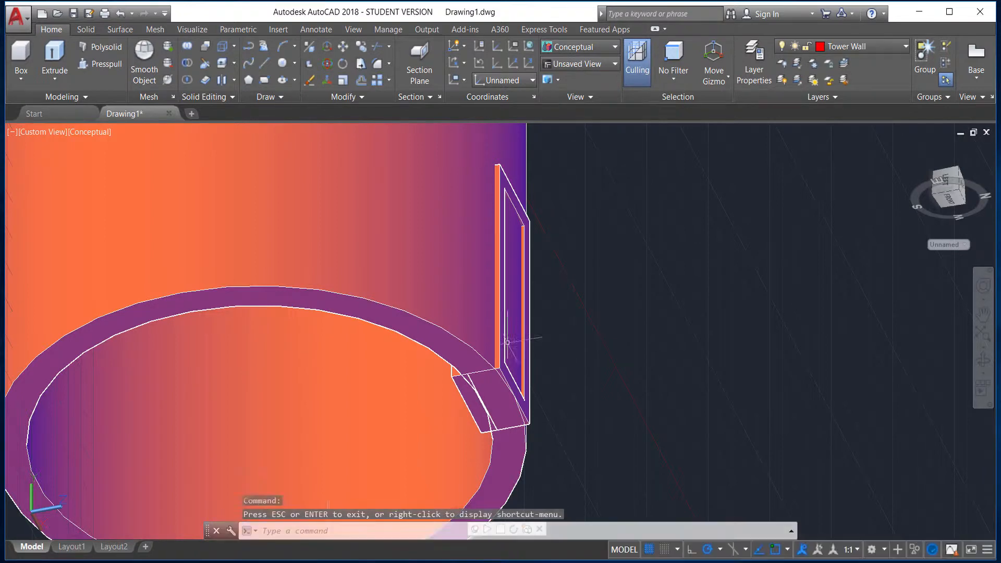
{"action": "left_click", "coordinate": [464, 396]}
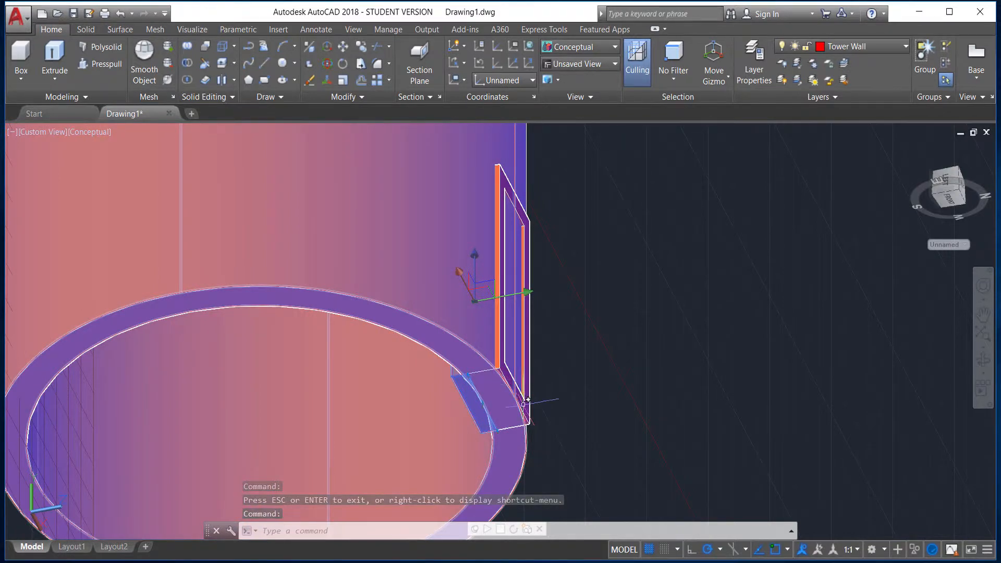
{"action": "left_click", "coordinate": [495, 375]}
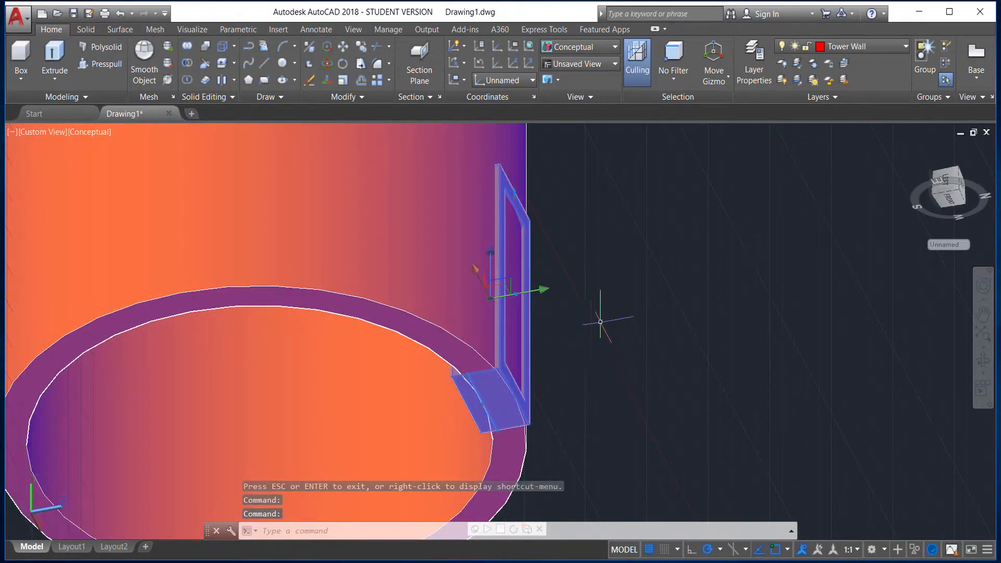
{"action": "left_click", "coordinate": [544, 290]}
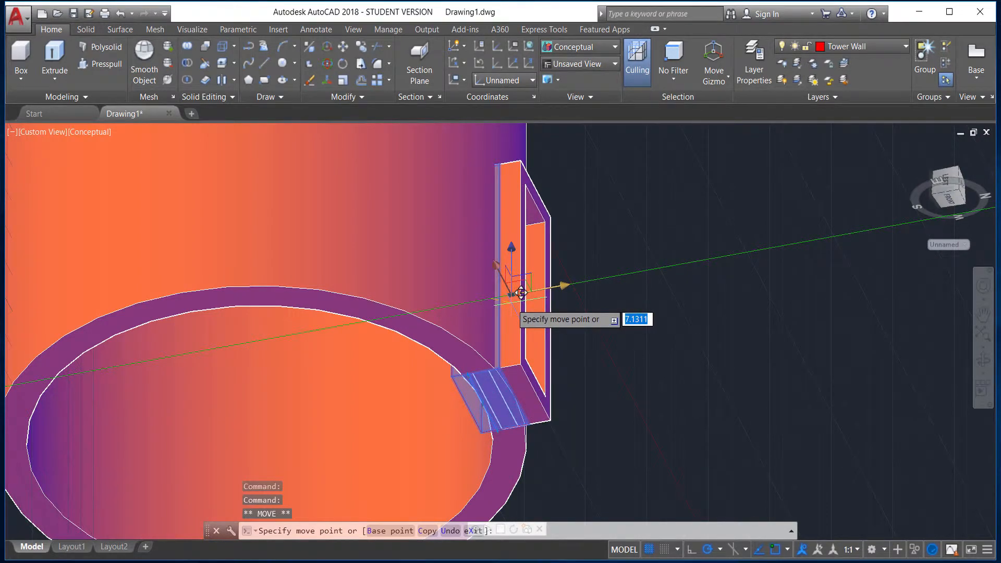
{"action": "key", "text": "Escape"}
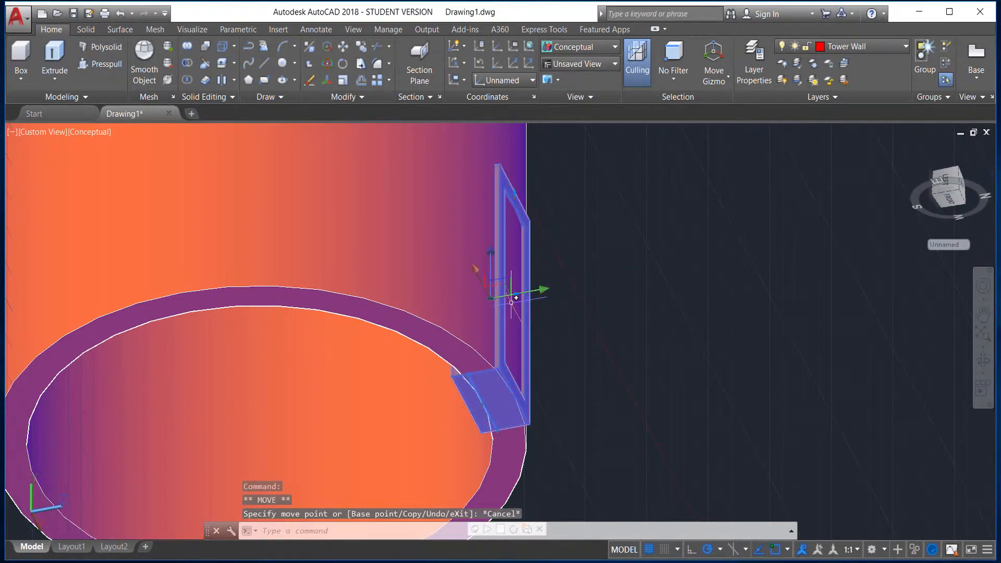
{"action": "key", "text": "Escape"}
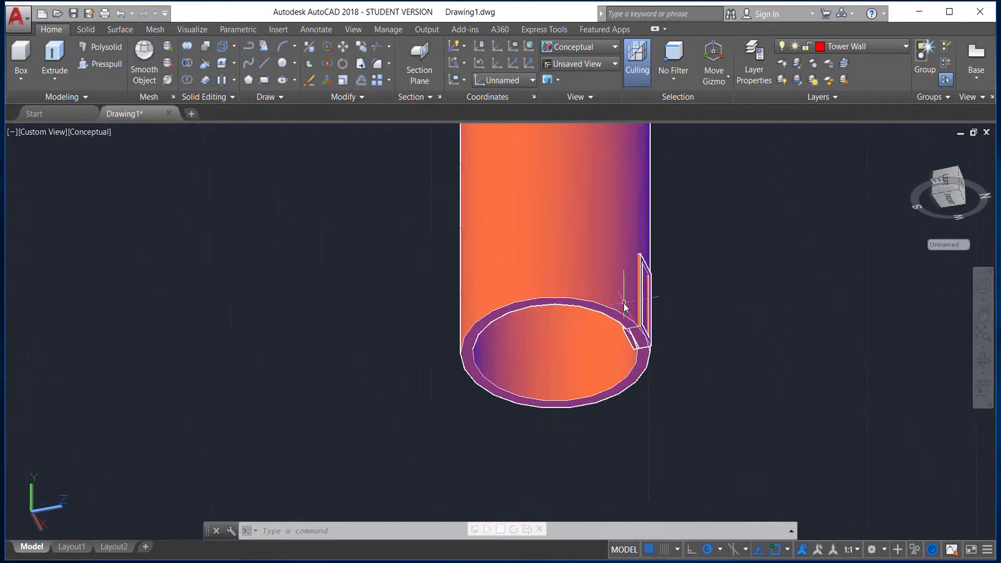
Move the entire second tower, roof included, farther away from the original tower along the X axis.
{"action": "scroll", "coordinate": [684, 245], "scroll_direction": "down", "scroll_amount": 5}
{"action": "scroll", "coordinate": [681, 248], "scroll_direction": "down", "scroll_amount": 5}
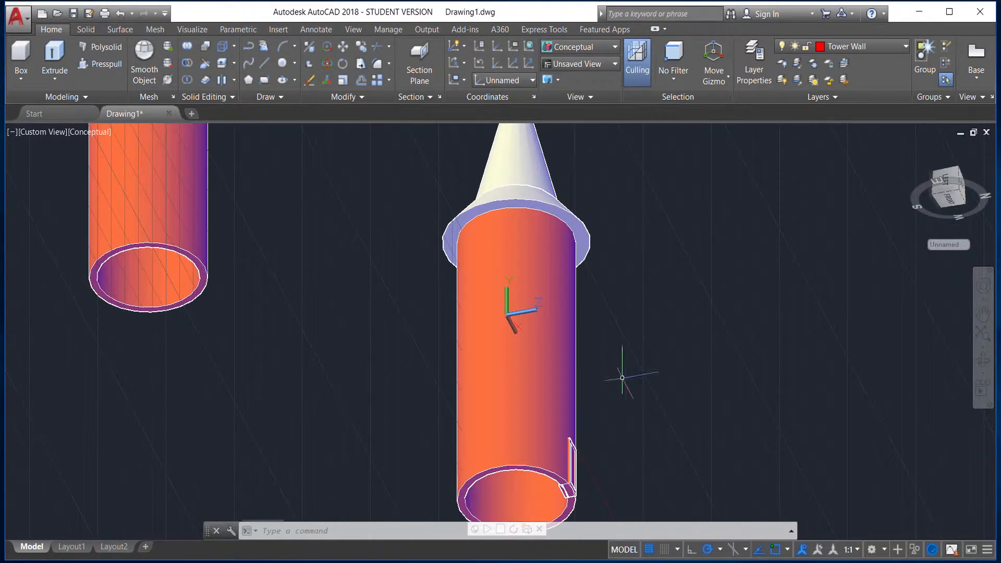
{"action": "scroll", "coordinate": [642, 276], "scroll_direction": "down", "scroll_amount": 2}
{"action": "middle_click_drag", "start_coordinate": [664, 226], "coordinate": [596, 365]}
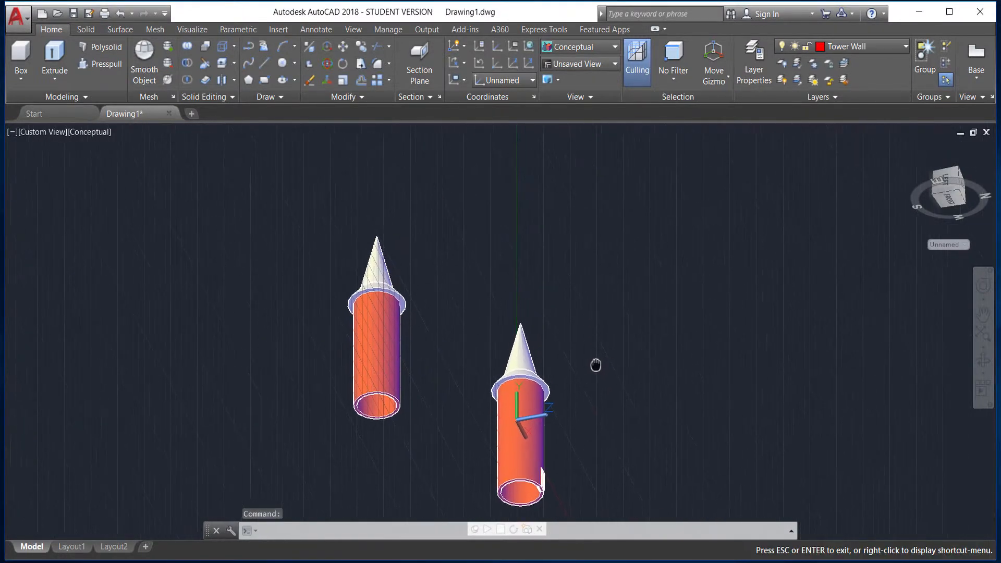
{"action": "left_click", "coordinate": [983, 360]}
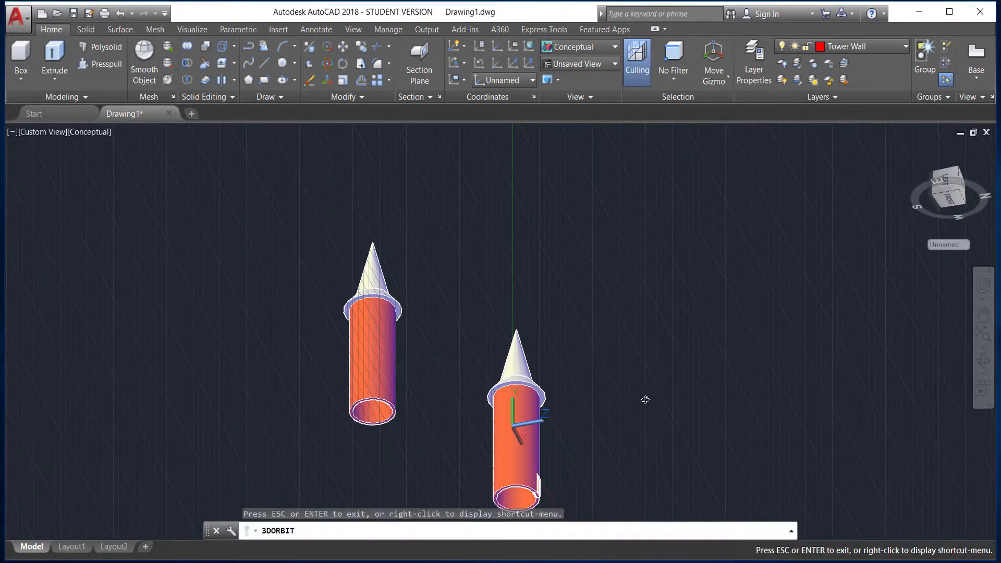
{"action": "left_click_drag", "start_coordinate": [644, 398], "coordinate": [576, 304]}
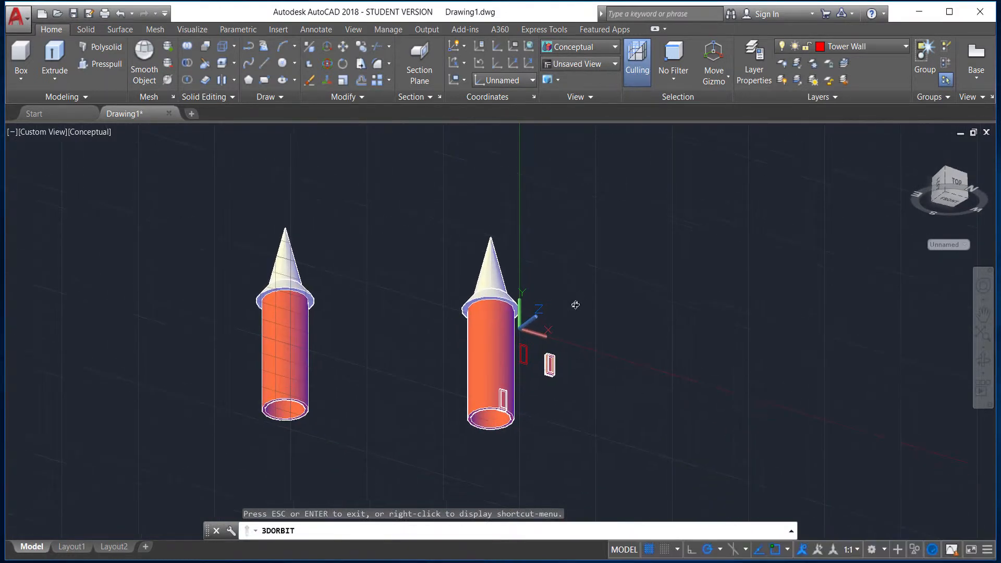
{"action": "key", "text": "Escape"}
{"action": "left_click", "coordinate": [380, 417]}
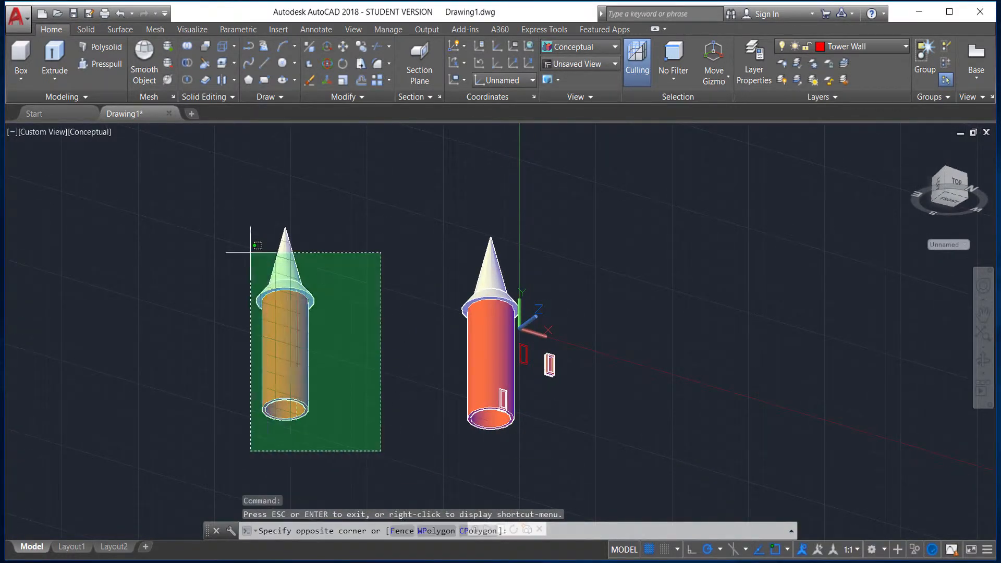
{"action": "left_click", "coordinate": [222, 204]}
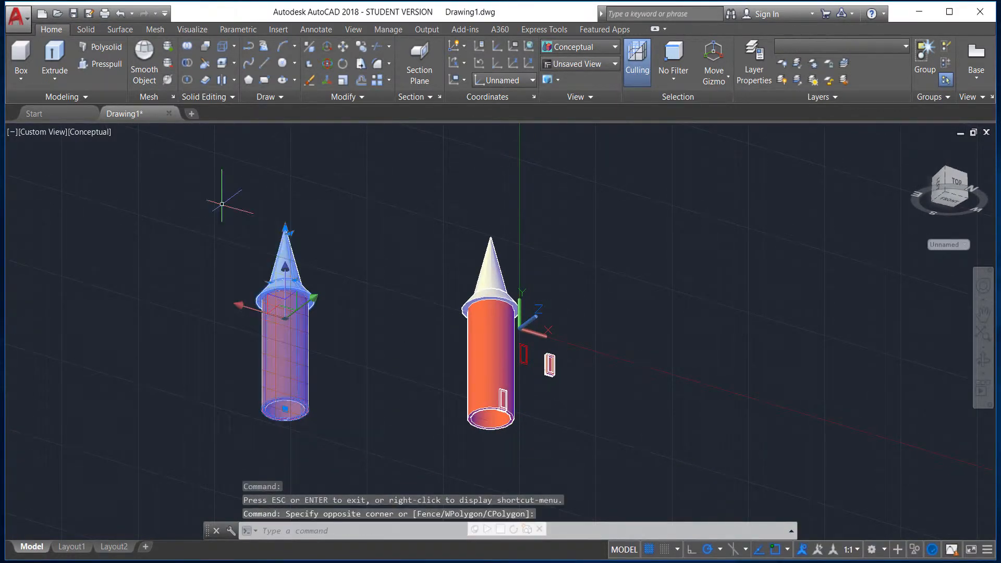
{"action": "left_click", "coordinate": [250, 308]}
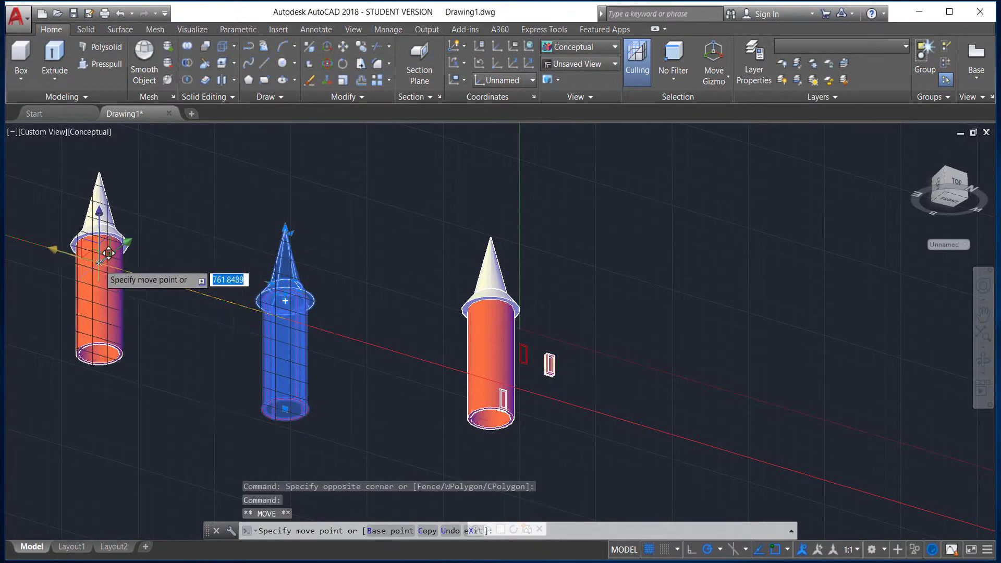
{"action": "key", "text": "Escape"}
Try to move the duplicate frame beside the second tower along the X axis, and undo the move.
{"action": "left_click", "coordinate": [587, 409]}
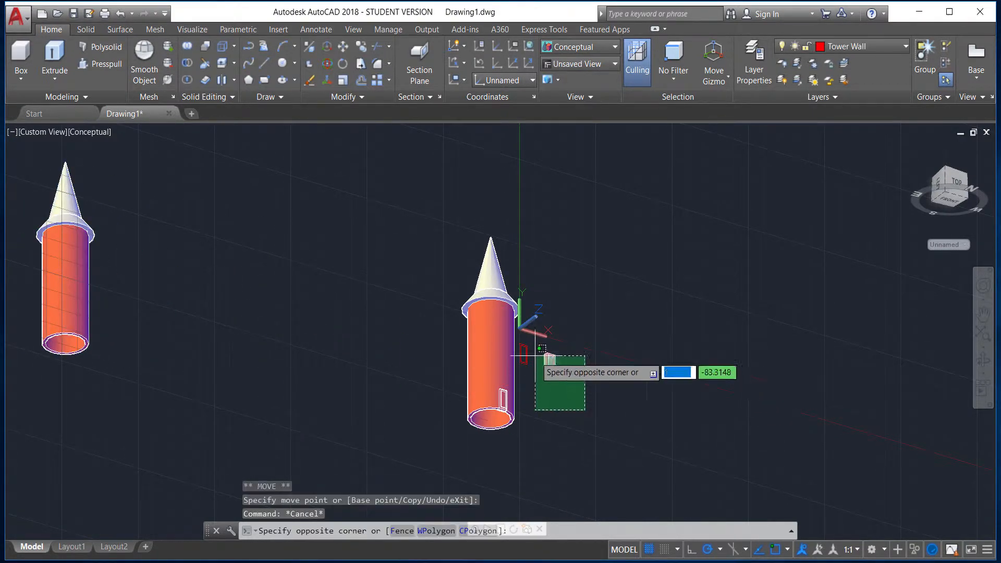
{"action": "left_click", "coordinate": [538, 350]}
{"action": "left_click", "coordinate": [550, 364]}
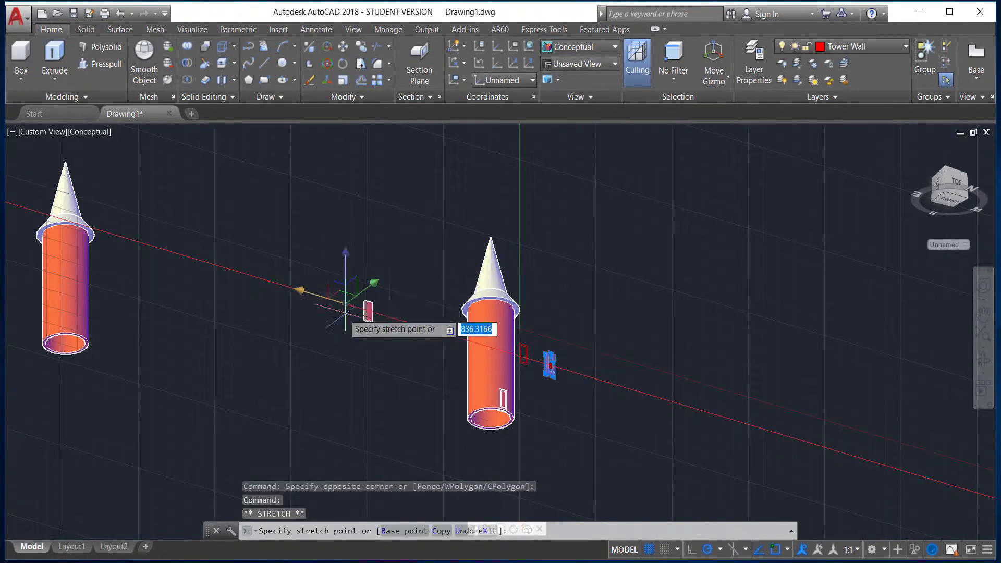
{"action": "left_click", "coordinate": [127, 241]}
{"action": "key", "text": "Escape"}
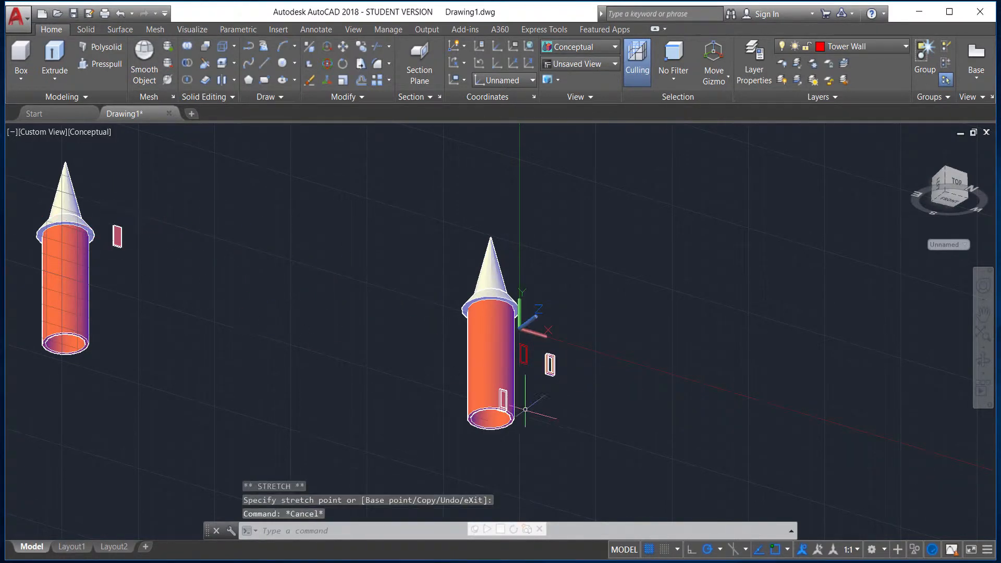
{"action": "key", "text": "ctrl+z"}
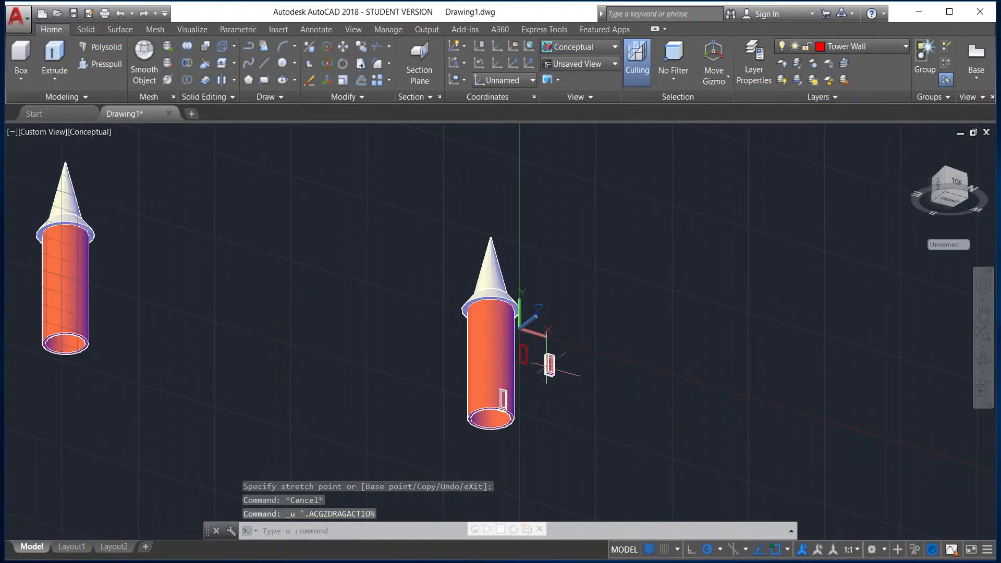
Move the two loose frames beside the original tower together along the X axis until they stand next to the second tower.
{"action": "left_click", "coordinate": [541, 347]}
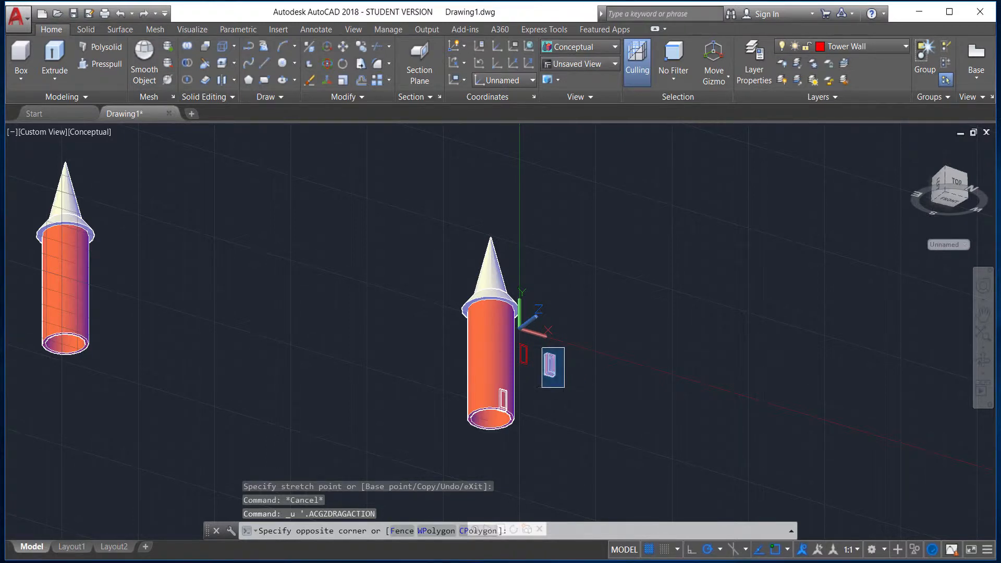
{"action": "left_click", "coordinate": [564, 387]}
{"action": "left_click", "coordinate": [584, 408]}
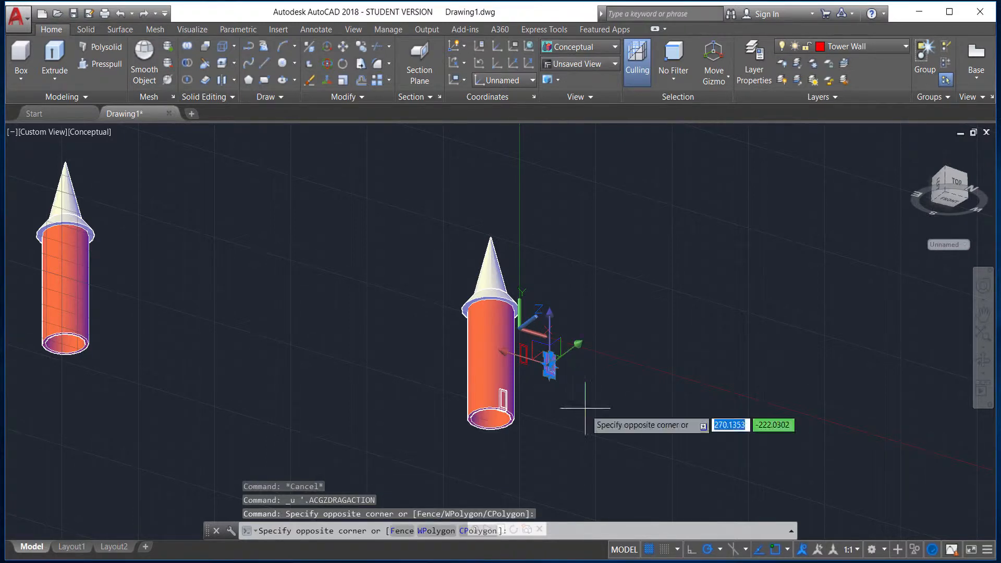
{"action": "left_click", "coordinate": [520, 343]}
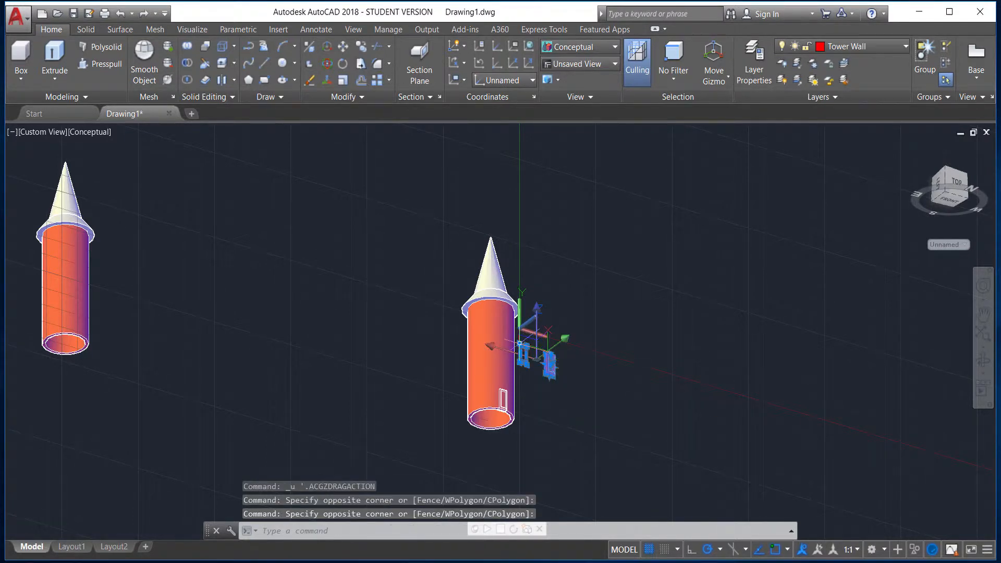
{"action": "left_click", "coordinate": [493, 349]}
{"action": "key", "text": "Escape"}
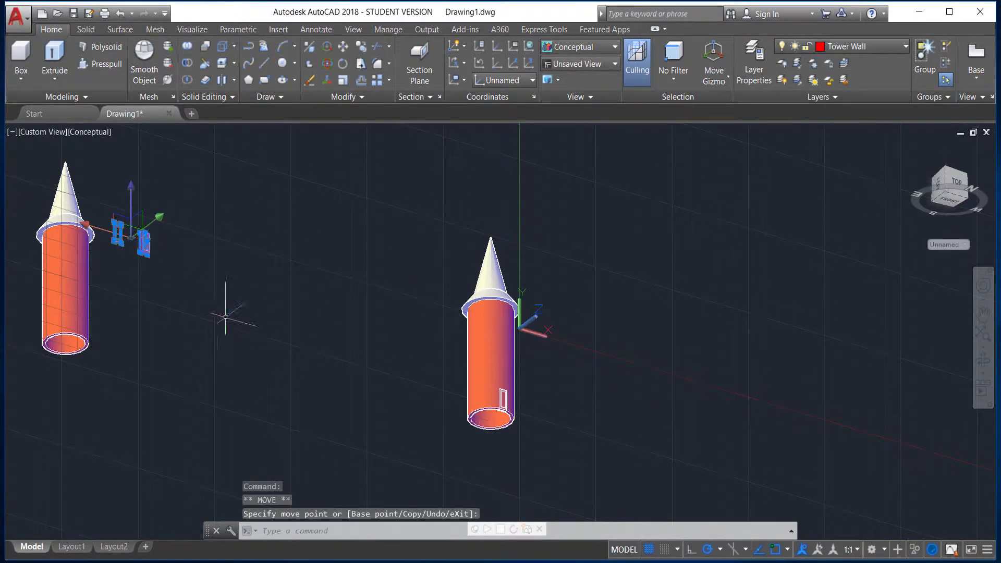
{"action": "left_click", "coordinate": [223, 313]}
{"action": "key", "text": "Escape"}
{"action": "key", "text": "Escape"}
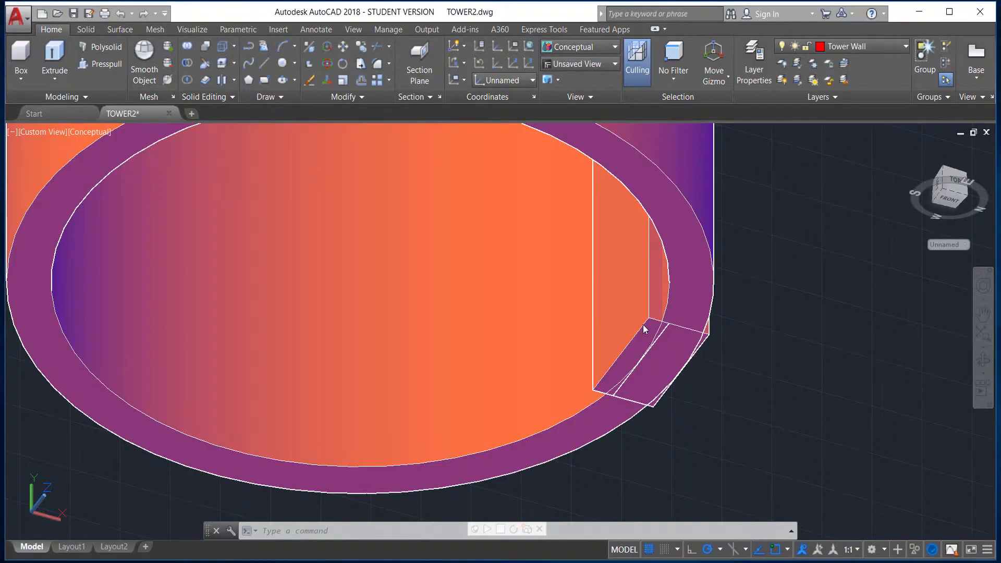
Delete the back panel inside the tower's wall and move the frame straight up the wall to just below the roof.
{"action": "left_click", "coordinate": [634, 330]}
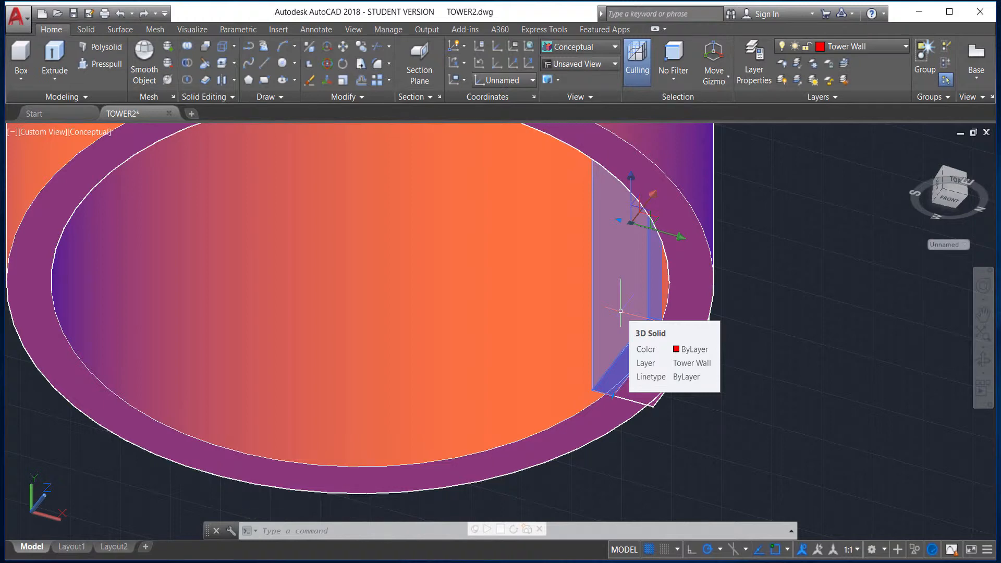
{"action": "key", "text": "Delete"}
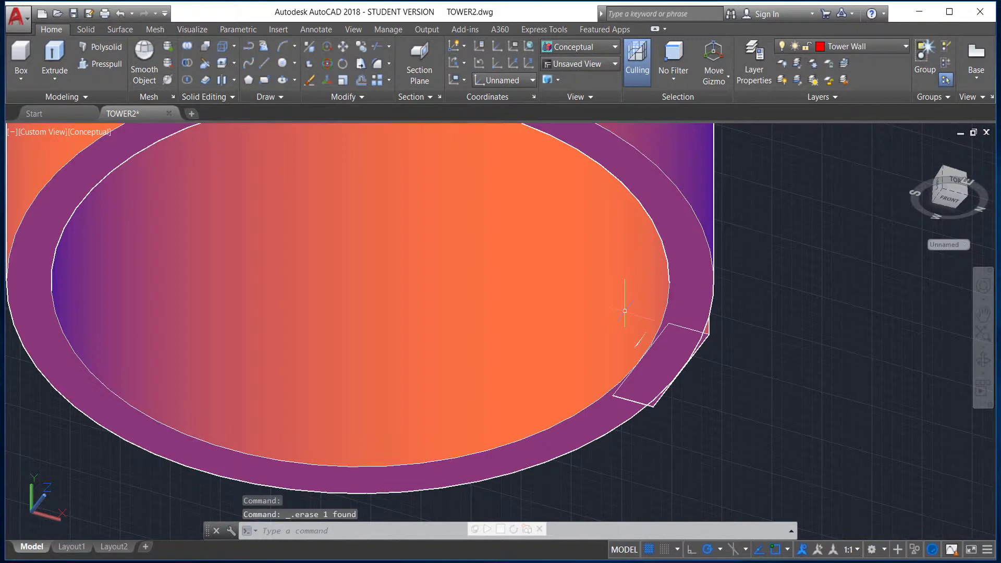
{"action": "left_click", "coordinate": [704, 336]}
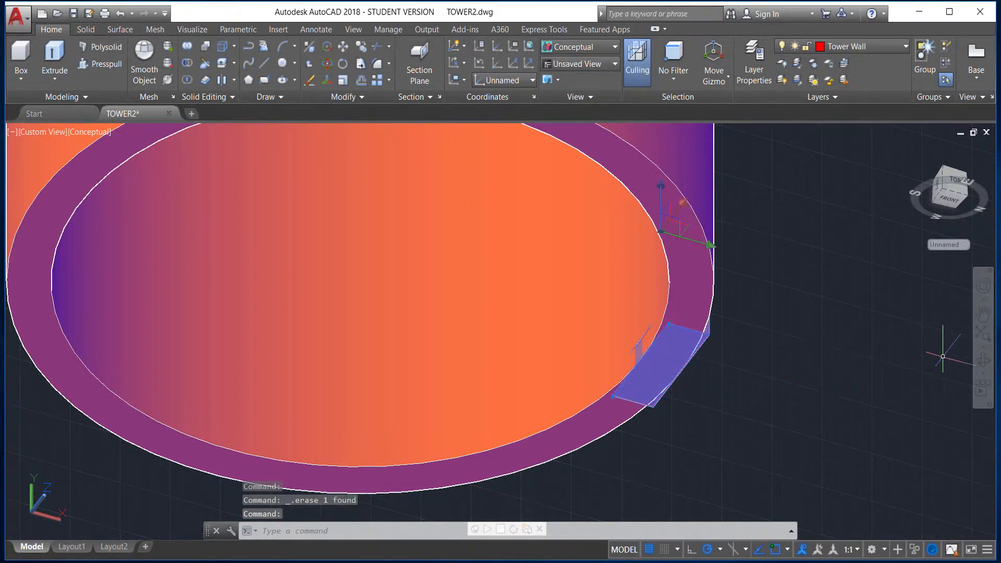
{"action": "left_click", "coordinate": [982, 359]}
{"action": "left_click_drag", "start_coordinate": [796, 292], "coordinate": [673, 301]}
{"action": "scroll", "coordinate": [673, 300], "scroll_direction": "down", "scroll_amount": 5}
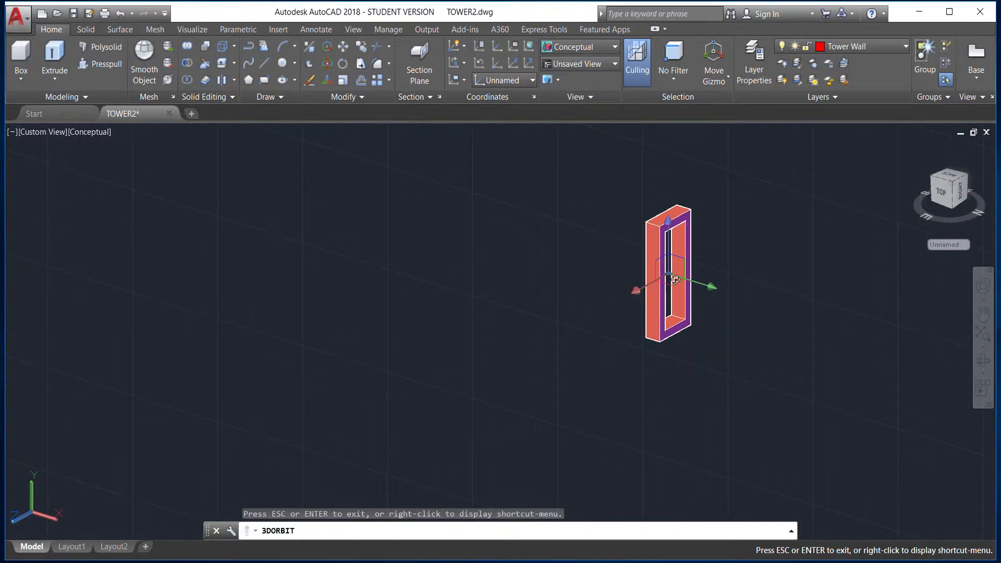
{"action": "key", "text": "Escape"}
{"action": "left_click", "coordinate": [673, 232]}
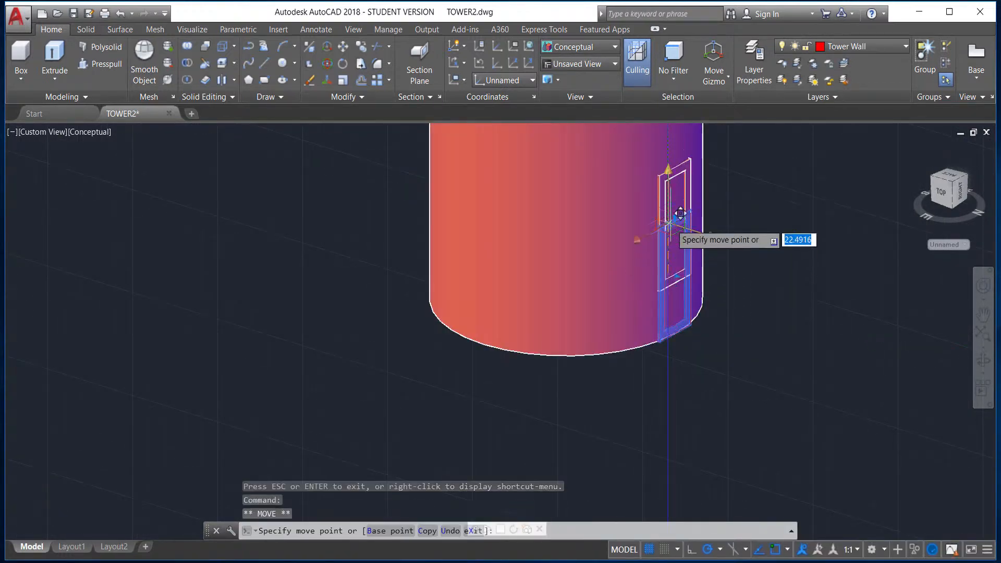
{"action": "scroll", "coordinate": [679, 176], "scroll_direction": "down", "scroll_amount": 4}
{"action": "middle_click_drag", "start_coordinate": [679, 176], "coordinate": [648, 402]}
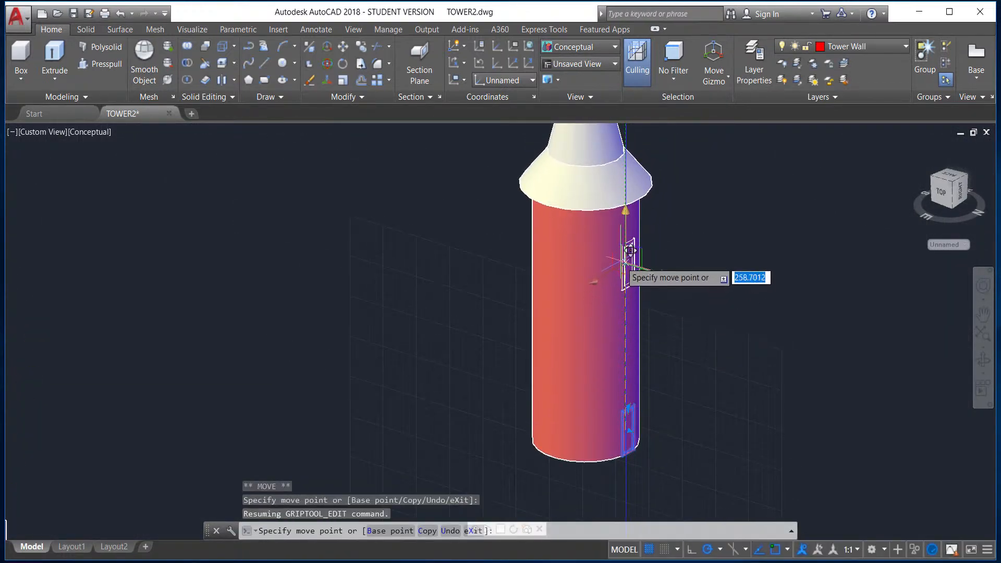
{"action": "scroll", "coordinate": [630, 240], "scroll_direction": "up", "scroll_amount": 4}
{"action": "middle_click_drag", "start_coordinate": [626, 228], "coordinate": [616, 290]}
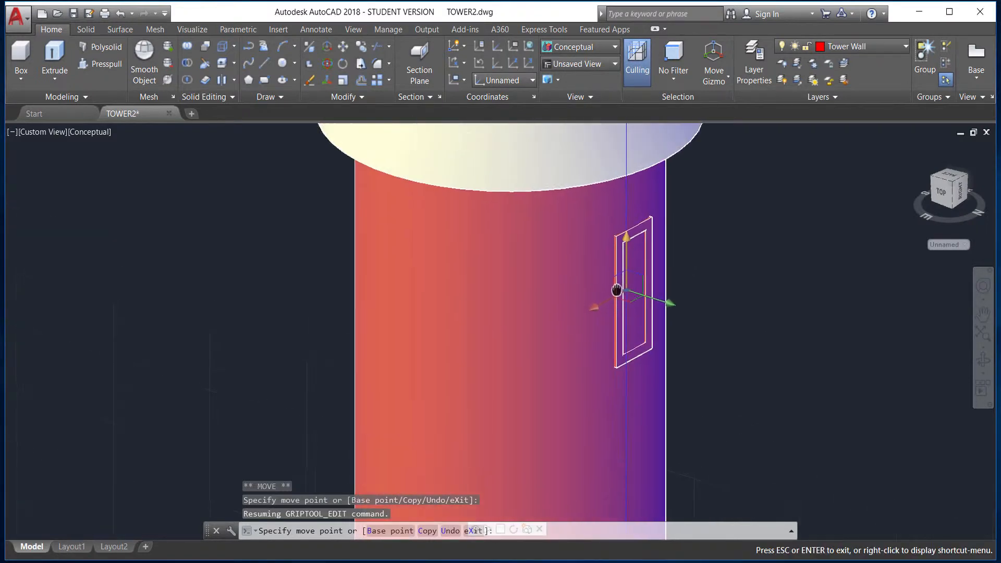
{"action": "left_click", "coordinate": [619, 254]}
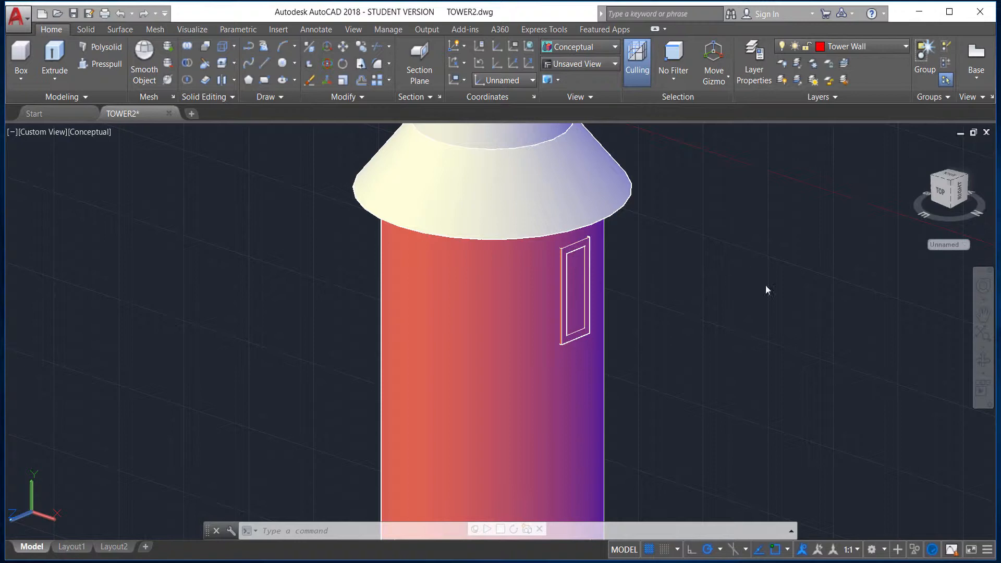
Face the raised frame squarely with the tower upright and align the UCS to that view.
{"action": "left_click", "coordinate": [953, 200]}
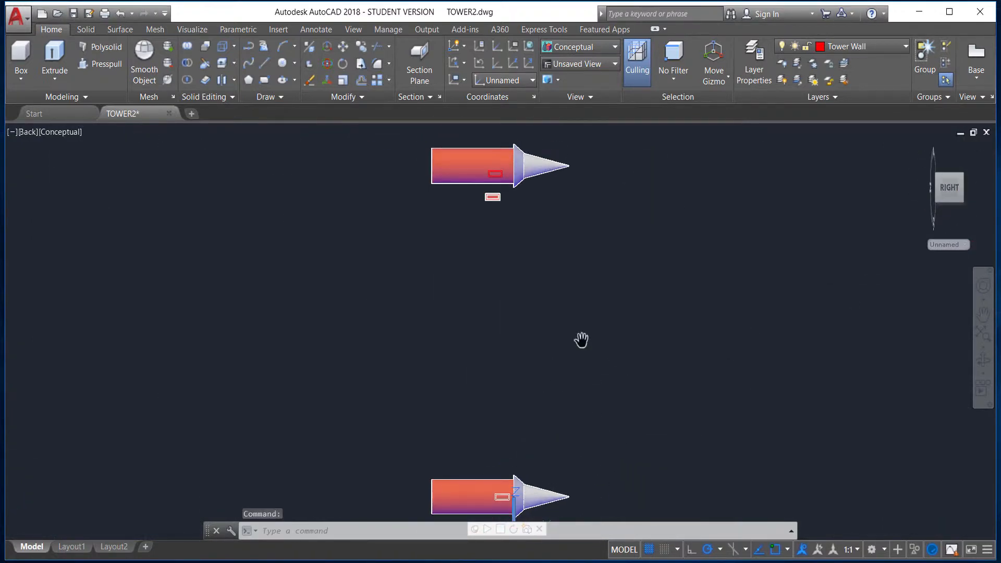
{"action": "left_click", "coordinate": [975, 149]}
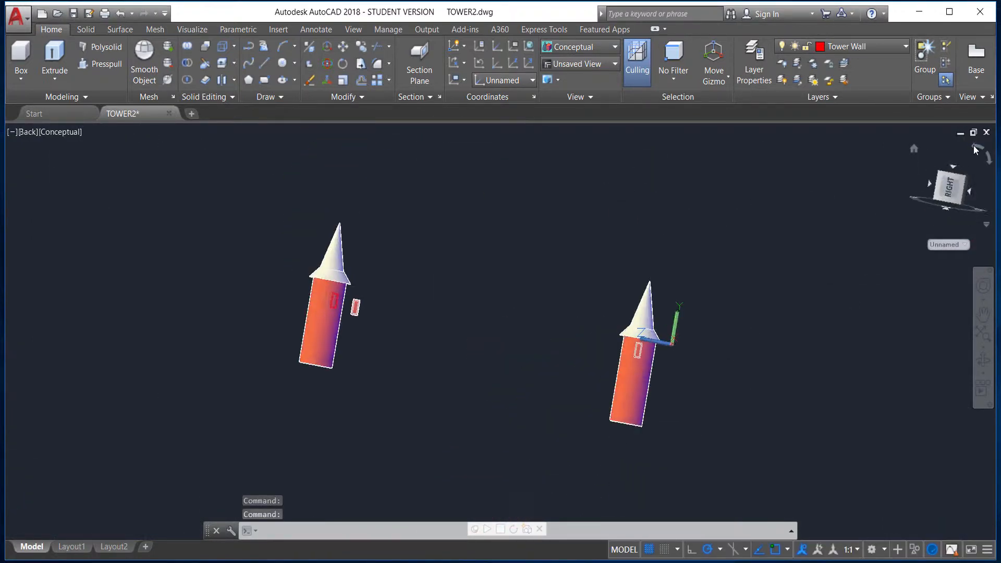
{"action": "scroll", "coordinate": [691, 340], "scroll_direction": "up", "scroll_amount": 8}
{"action": "middle_click_drag", "start_coordinate": [577, 300], "coordinate": [595, 305]}
{"action": "left_click_drag", "start_coordinate": [595, 306], "coordinate": [708, 404]}
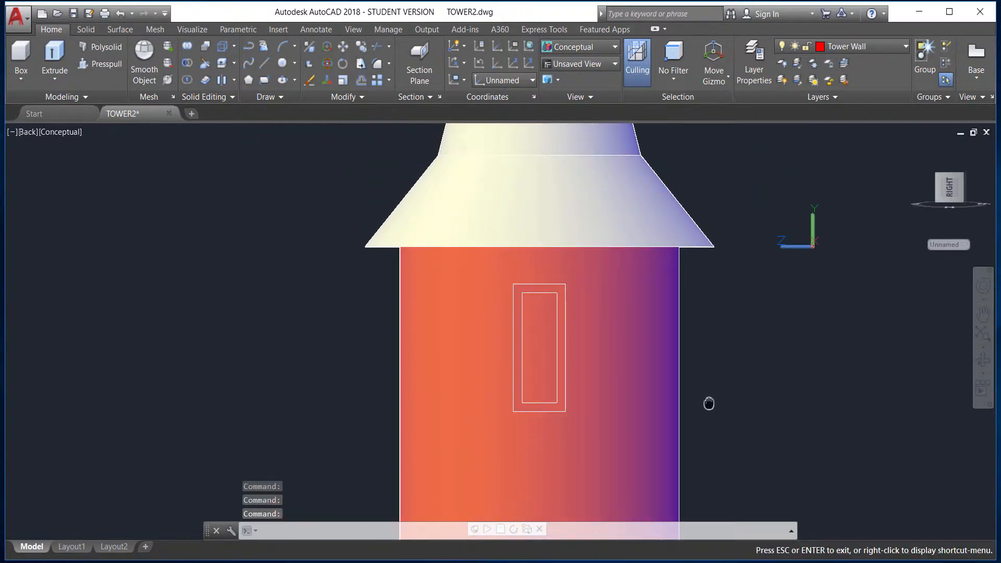
{"action": "key", "text": "Escape"}
{"action": "left_click", "coordinate": [456, 81]}
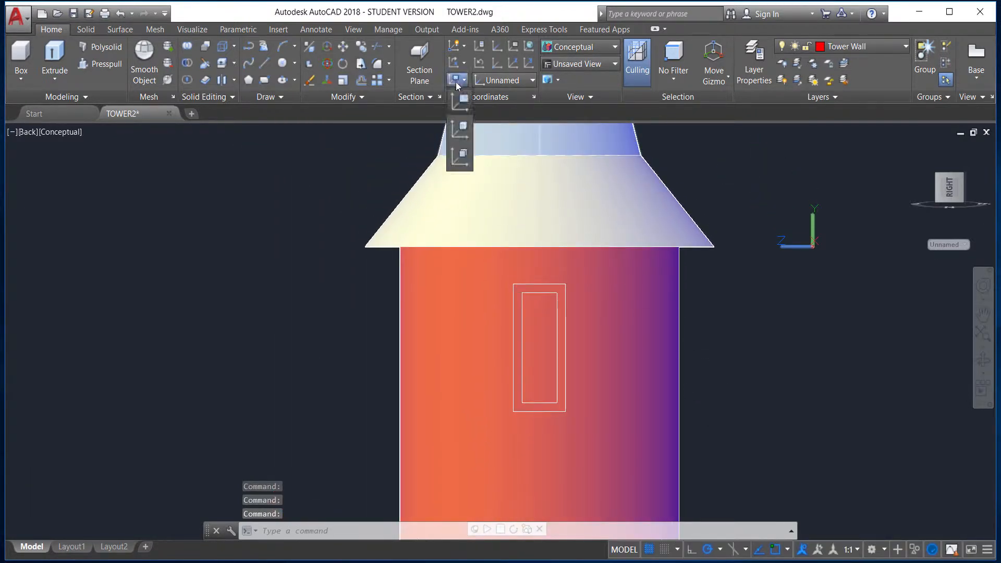
{"action": "left_click", "coordinate": [460, 105]}
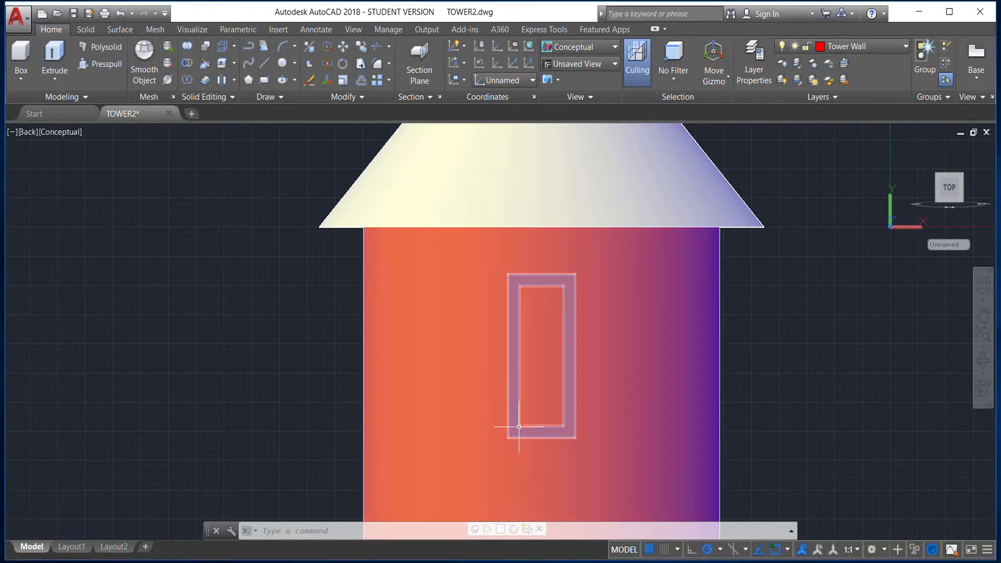
{"action": "left_click", "coordinate": [21, 52]}
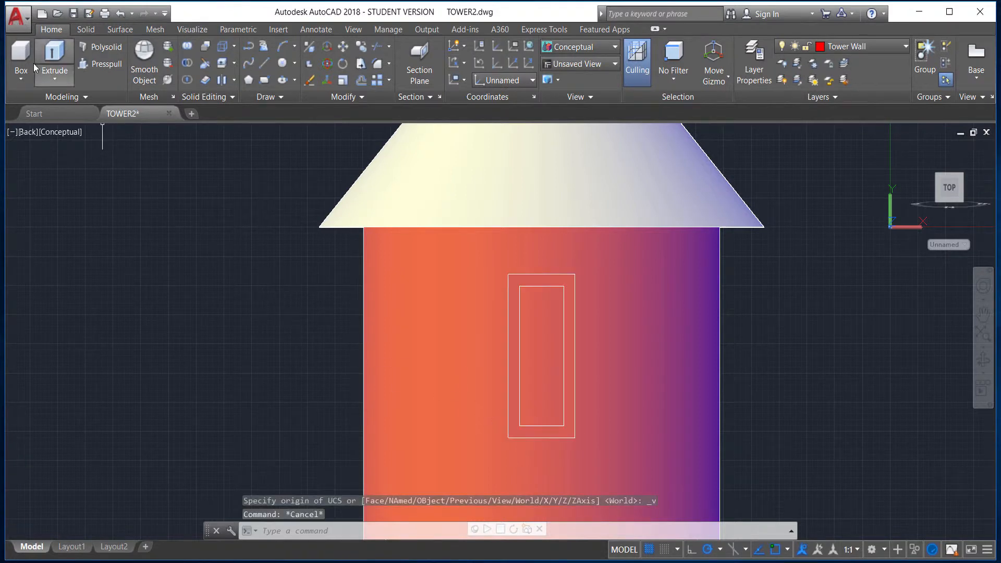
{"action": "left_click", "coordinate": [520, 426]}
{"action": "left_click", "coordinate": [566, 295]}
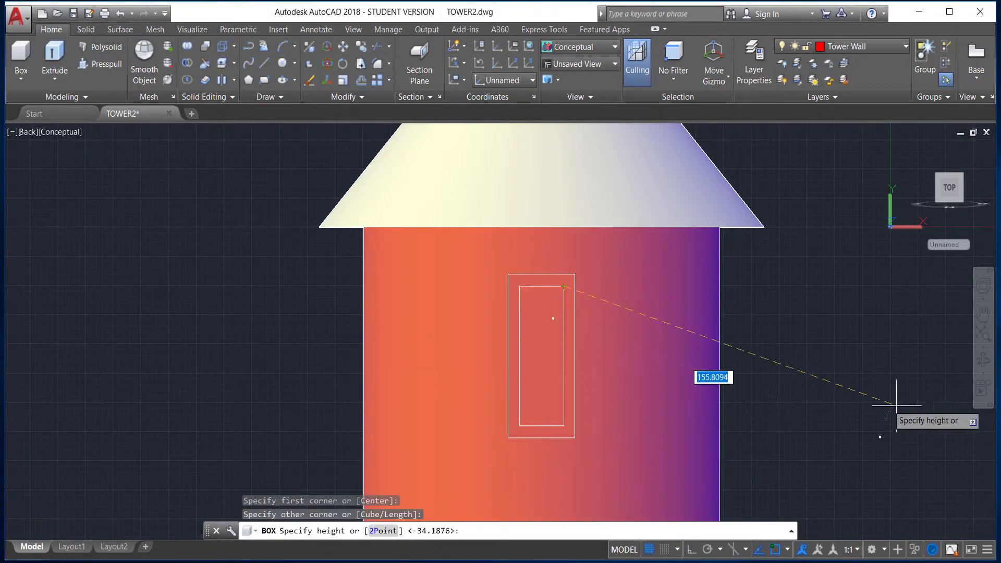
{"action": "left_click", "coordinate": [983, 360]}
{"action": "left_click_drag", "start_coordinate": [673, 351], "coordinate": [731, 360]}
{"action": "key", "text": "Escape"}
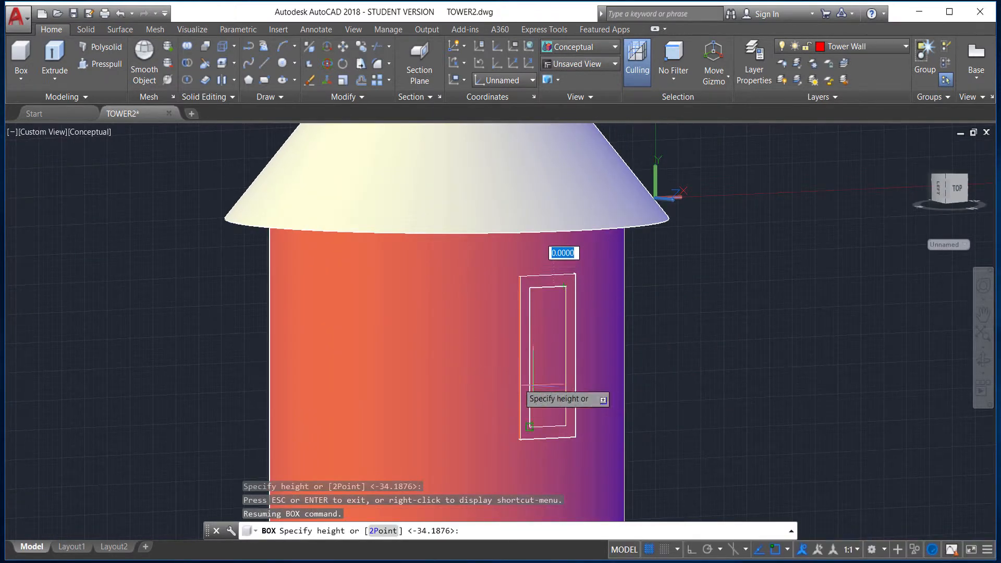
{"action": "middle_click_drag", "start_coordinate": [578, 404], "coordinate": [730, 395]}
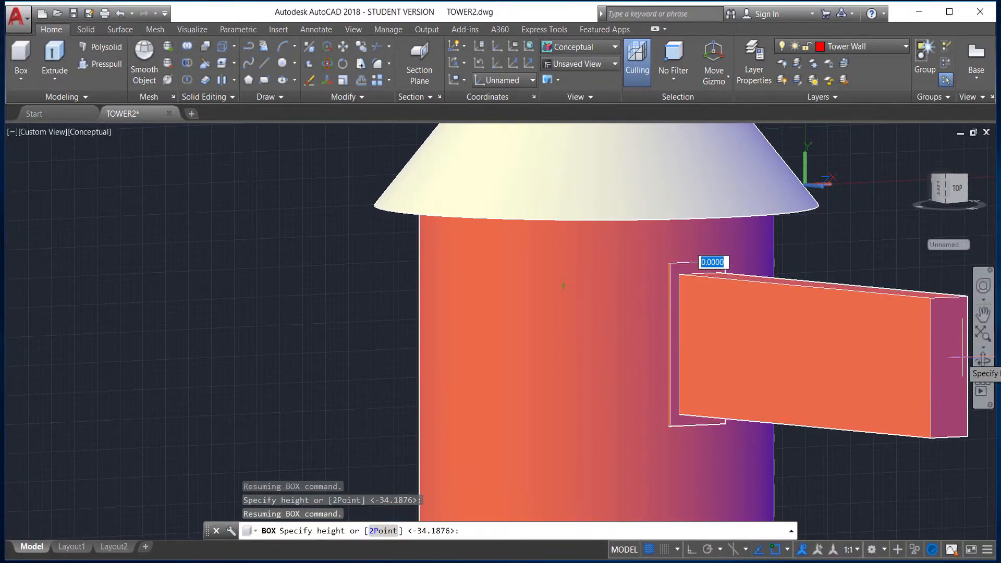
{"action": "left_click", "coordinate": [981, 360]}
{"action": "left_click_drag", "start_coordinate": [971, 363], "coordinate": [840, 287]}
{"action": "key", "text": "Escape"}
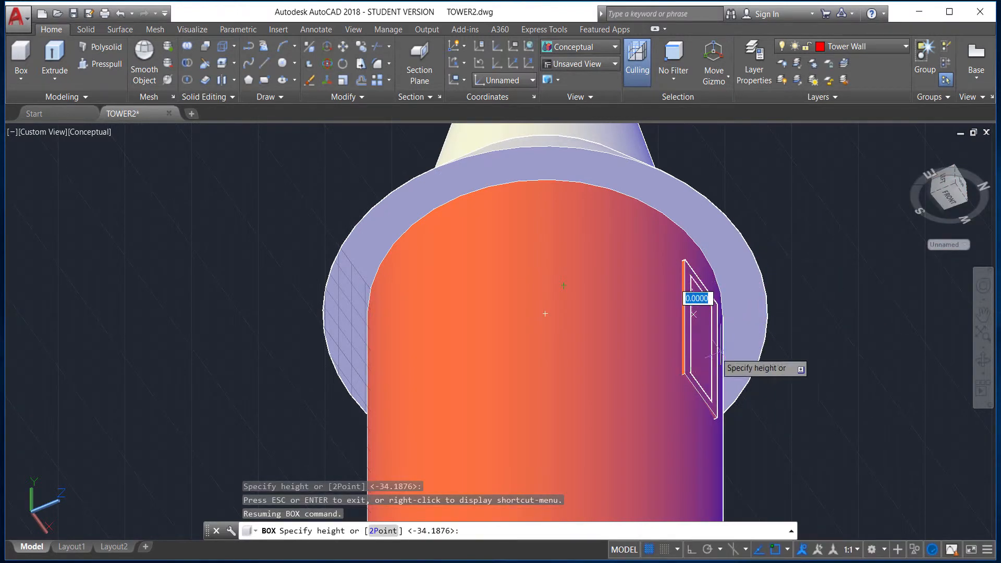
{"action": "key", "text": "Escape"}
Draw a box in 2D Wireframe style between opposite corners of the frame's inner opening, extending about 28 units inward through the wall.
{"action": "left_click", "coordinate": [585, 48]}
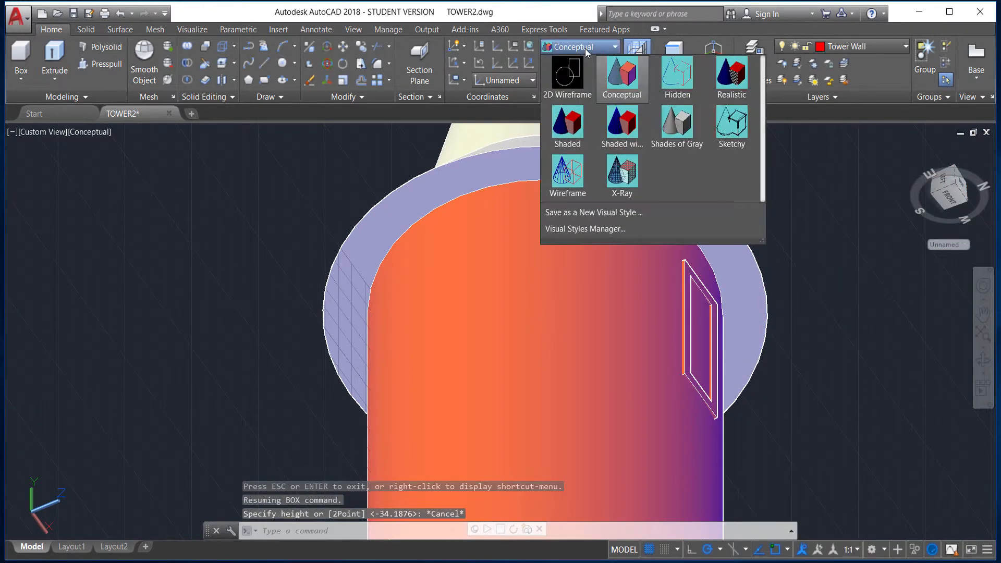
{"action": "left_click", "coordinate": [579, 81]}
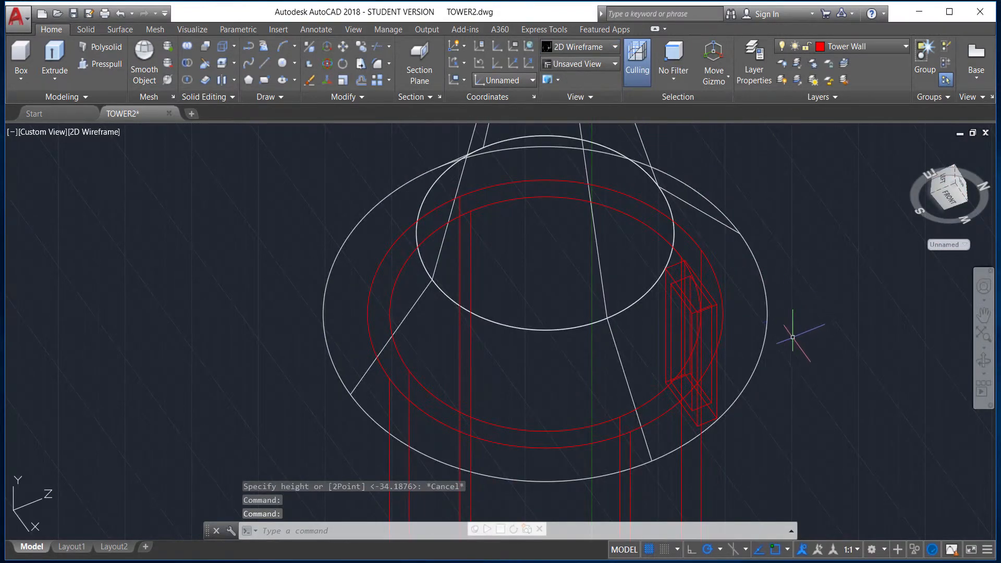
{"action": "left_click", "coordinate": [20, 55]}
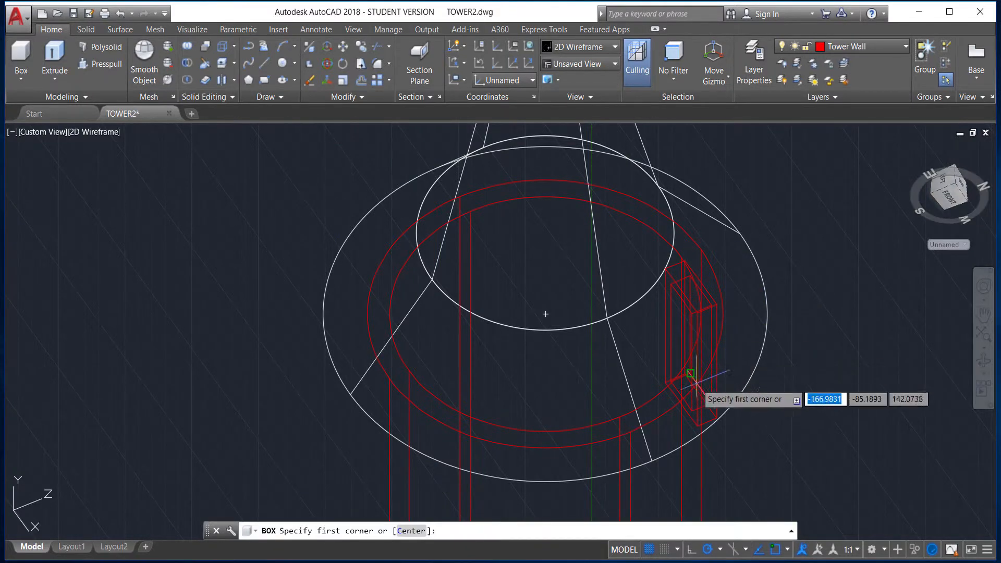
{"action": "left_click", "coordinate": [712, 403]}
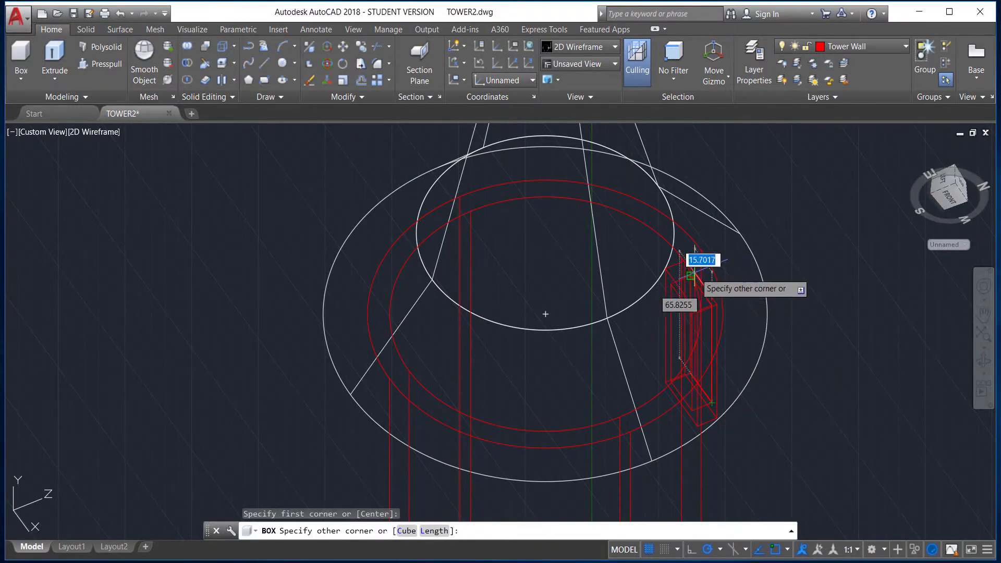
{"action": "left_click", "coordinate": [698, 279]}
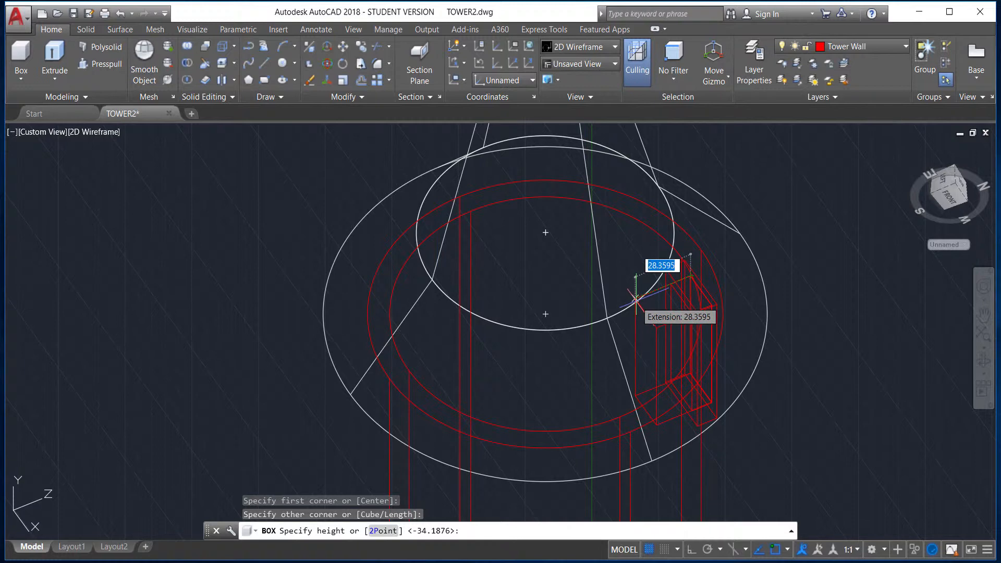
{"action": "left_click", "coordinate": [635, 300]}
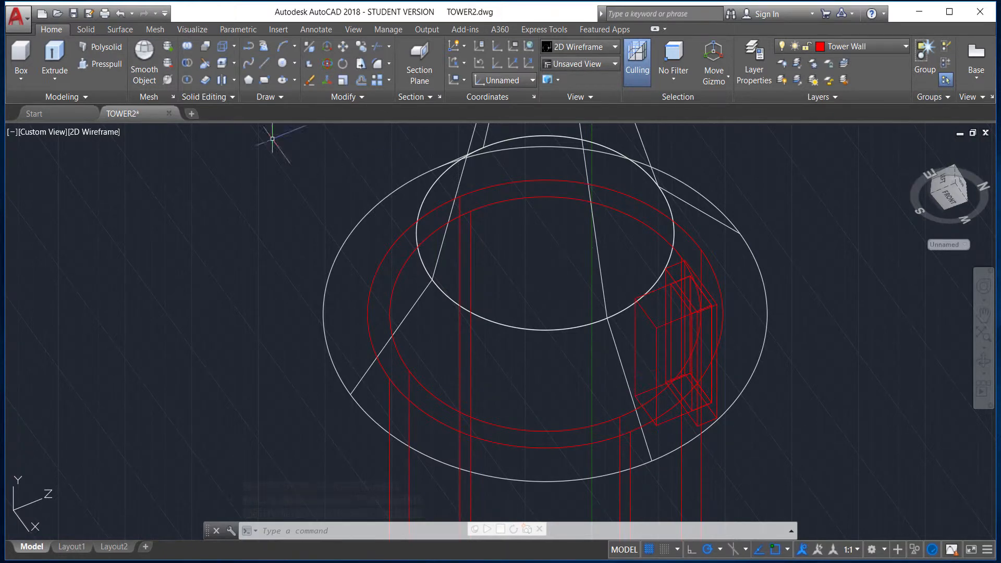
Subtract the box from the hollow tower wall to cut an opening behind the frame.
{"action": "left_click", "coordinate": [187, 65]}
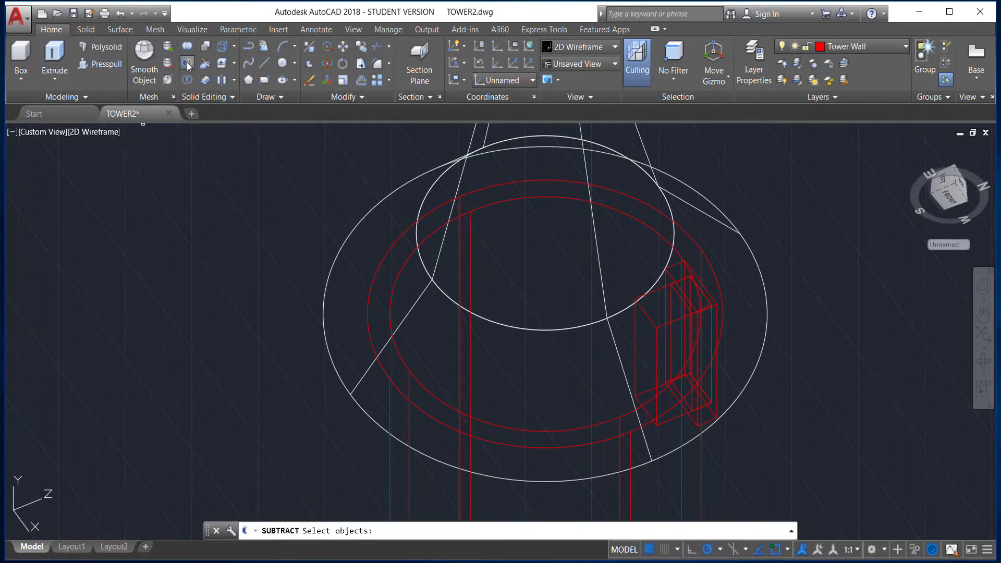
{"action": "left_click", "coordinate": [630, 474]}
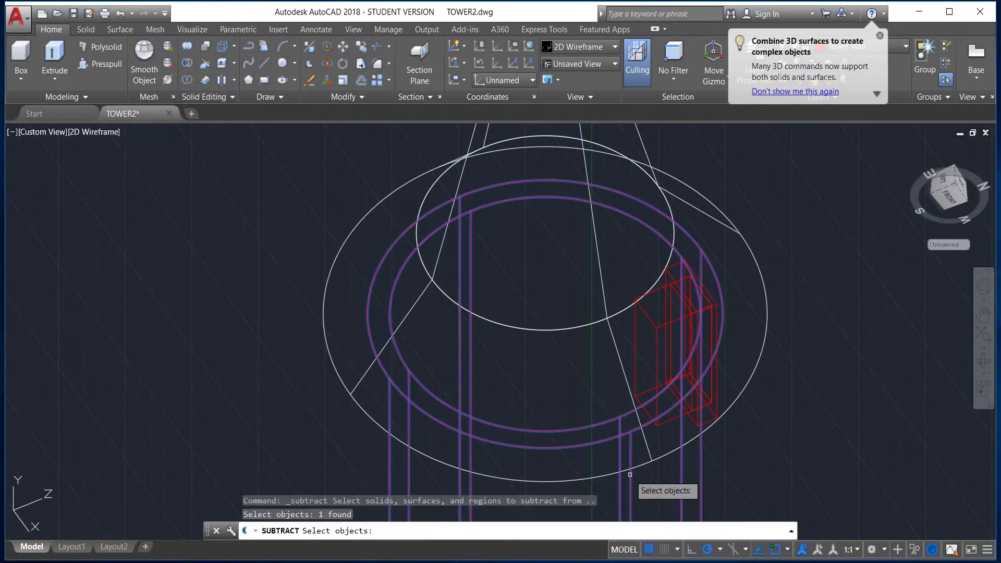
{"action": "key", "text": "Return"}
{"action": "left_click", "coordinate": [635, 366]}
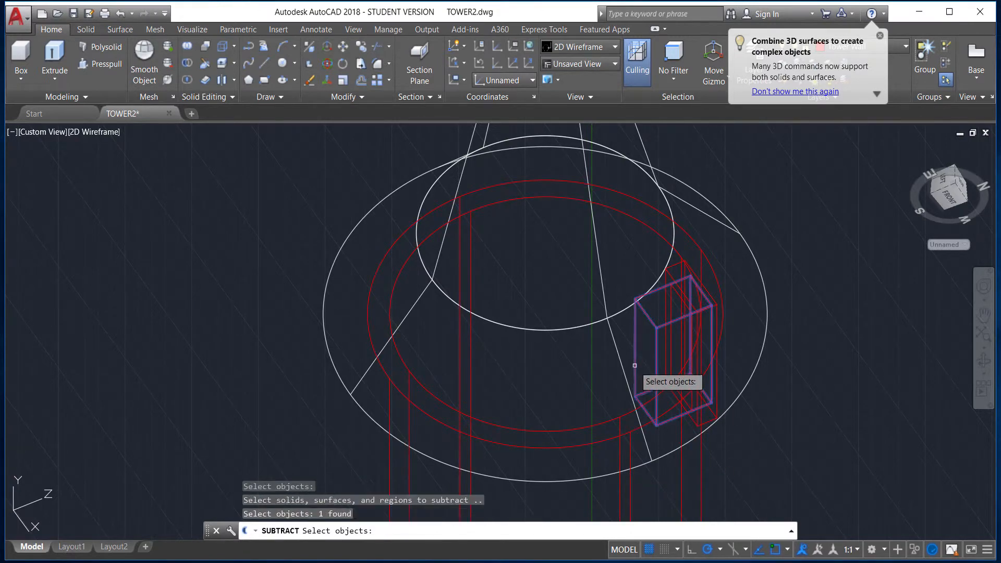
{"action": "key", "text": "Return"}
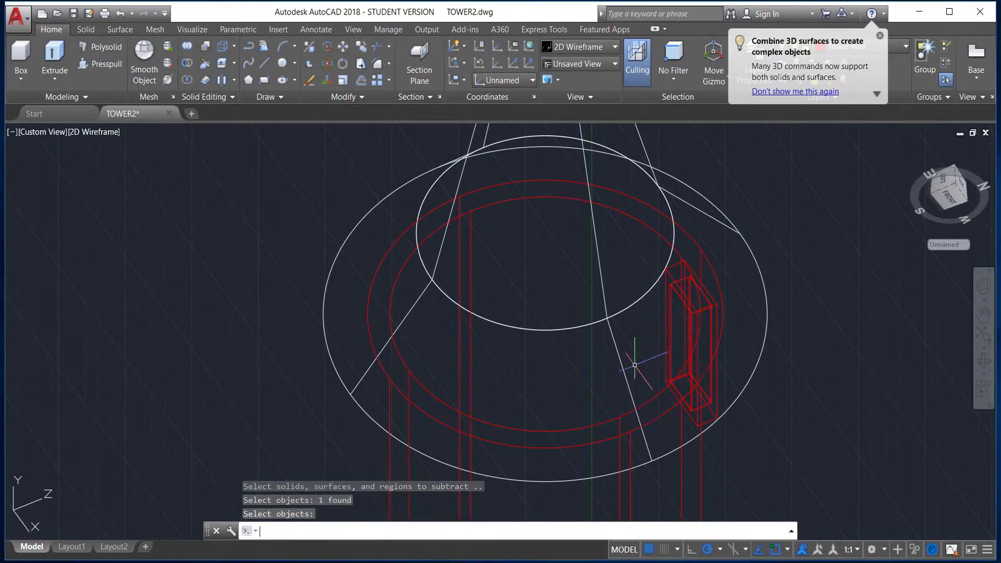
Switch to the Conceptual visual style and examine the opening cut behind the frame from outside the tower.
{"action": "left_click", "coordinate": [588, 52]}
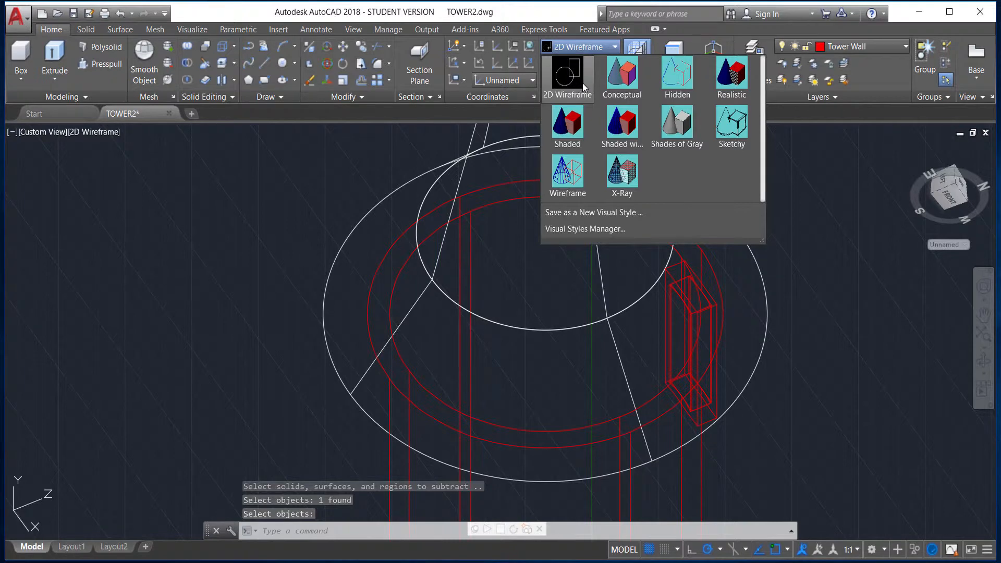
{"action": "left_click", "coordinate": [622, 73]}
{"action": "left_click", "coordinate": [983, 360]}
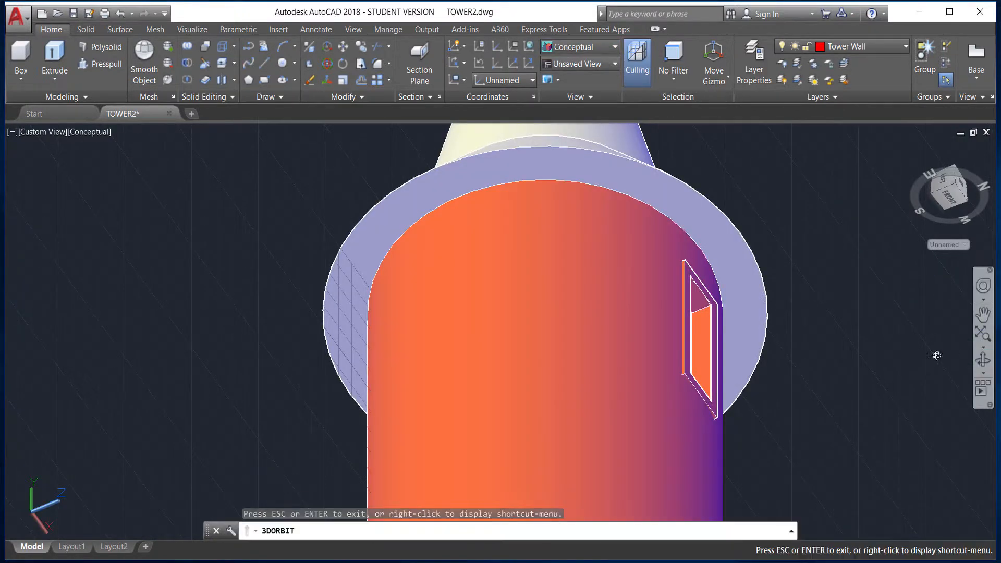
{"action": "mouse_move", "coordinate": [936, 355]}
{"action": "left_mouse_down"}
{"action": "mouse_move", "coordinate": [773, 373]}
{"action": "mouse_move", "coordinate": [744, 415]}
{"action": "mouse_move", "coordinate": [724, 375]}
{"action": "mouse_move", "coordinate": [734, 357]}
{"action": "mouse_move", "coordinate": [757, 361]}
{"action": "mouse_move", "coordinate": [740, 411]}
{"action": "mouse_move", "coordinate": [777, 433]}
{"action": "mouse_move", "coordinate": [740, 437]}
{"action": "mouse_move", "coordinate": [774, 237]}
{"action": "left_mouse_up"}
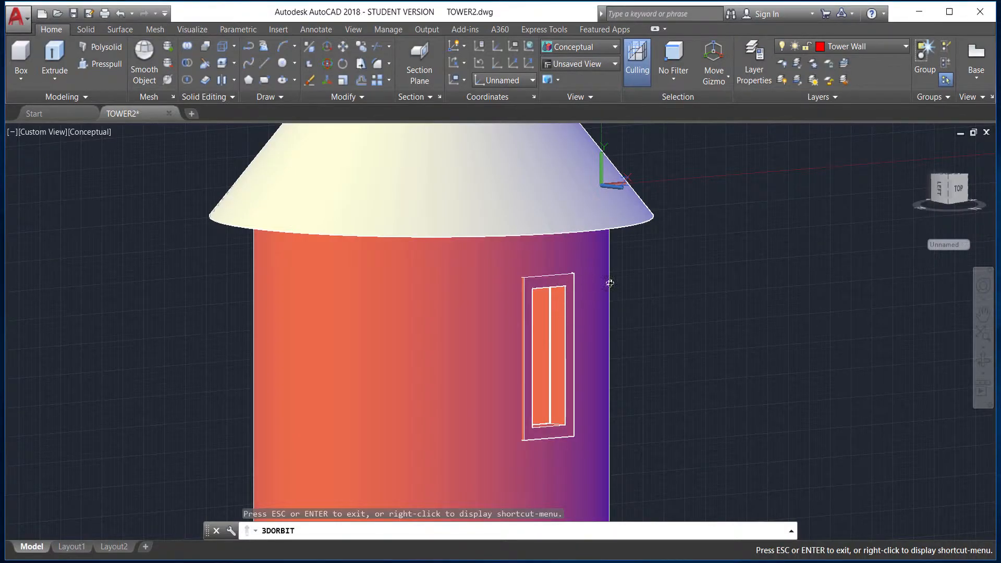
{"action": "key", "text": "Escape"}
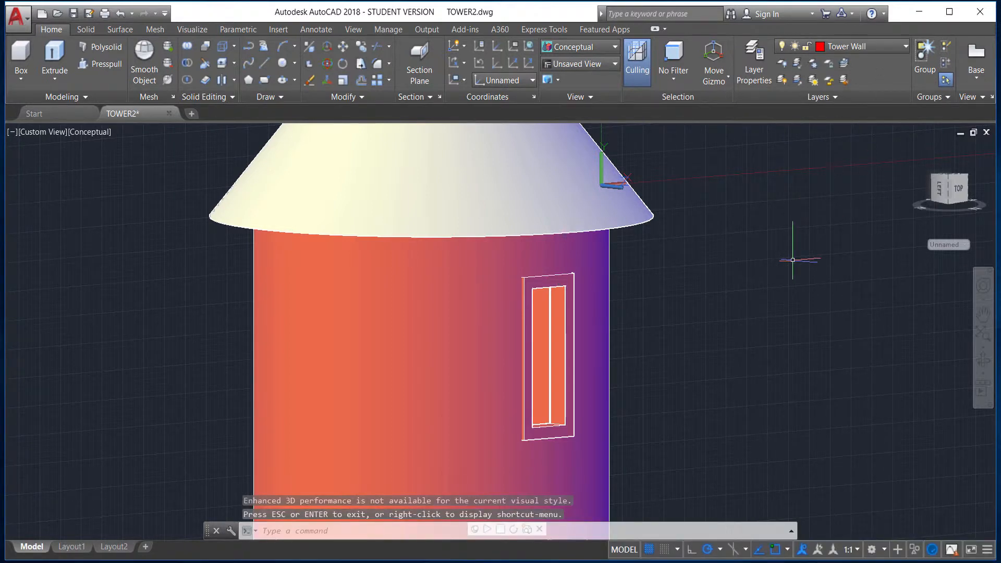
Create a new layer named Tower Windows.
{"action": "left_click", "coordinate": [753, 62]}
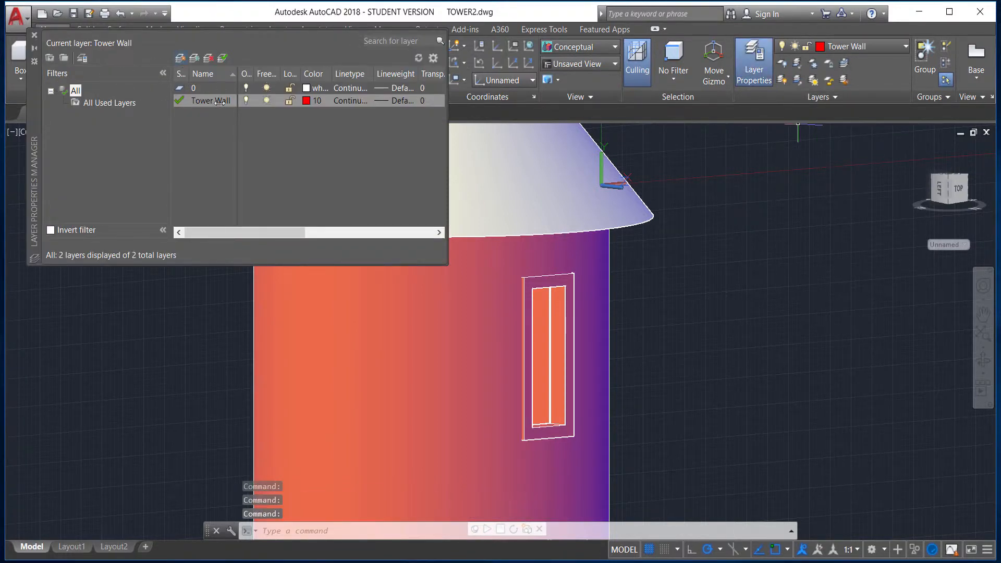
{"action": "left_click", "coordinate": [180, 57]}
{"action": "type", "text": "tOY"}
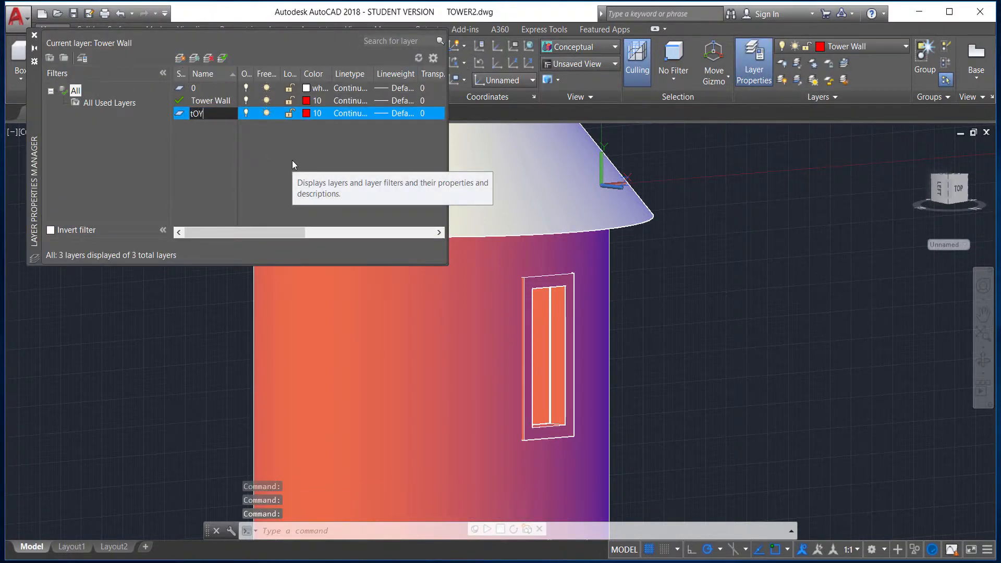
{"action": "key", "text": "BackSpace"}
{"action": "type", "text": "To"}
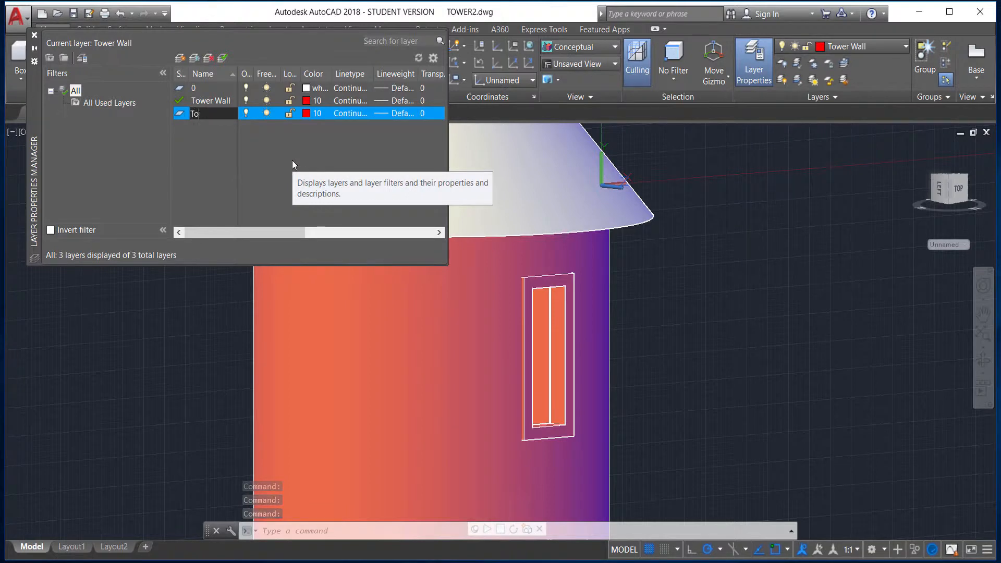
{"action": "type", "text": "wer Window"}
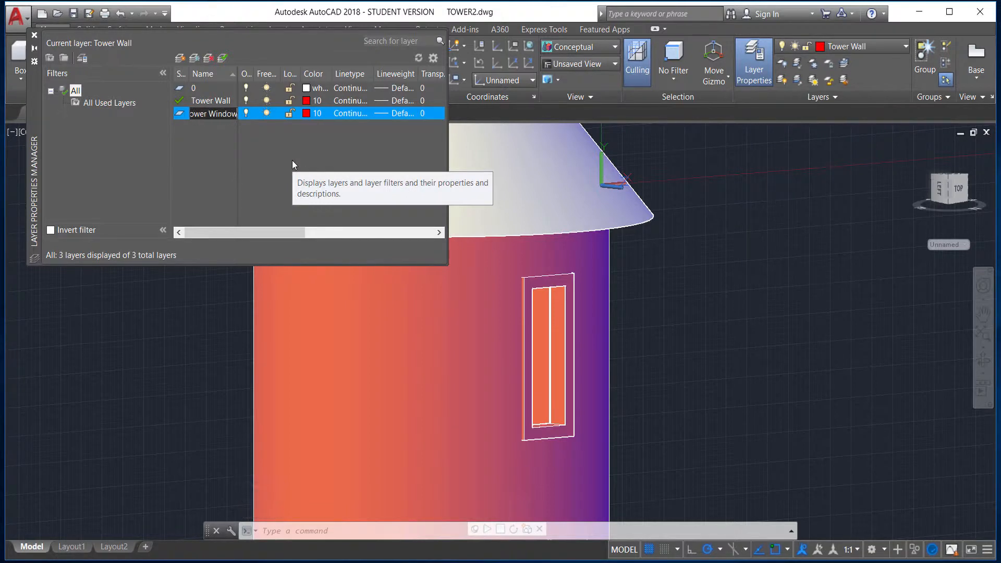
{"action": "key", "text": "Return"}
Set the Tower Windows layer's color to blue and make it the current layer.
{"action": "left_click", "coordinate": [307, 113]}
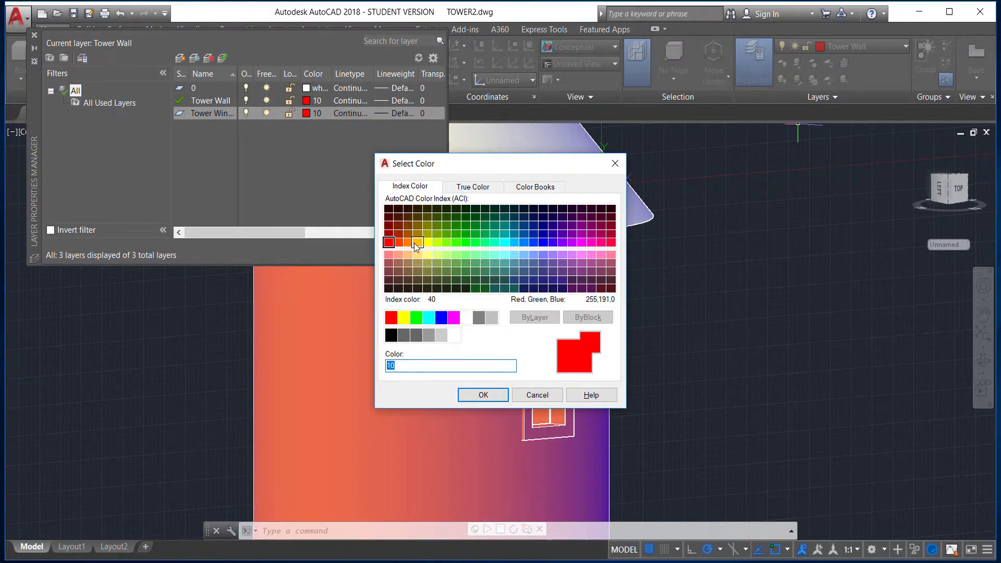
{"action": "left_click", "coordinate": [441, 317]}
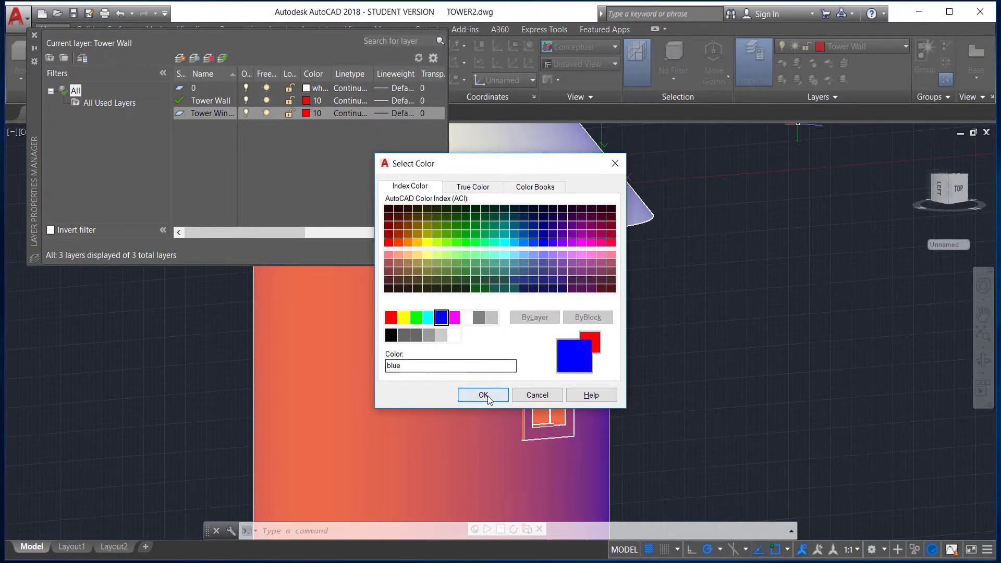
{"action": "left_click", "coordinate": [483, 395]}
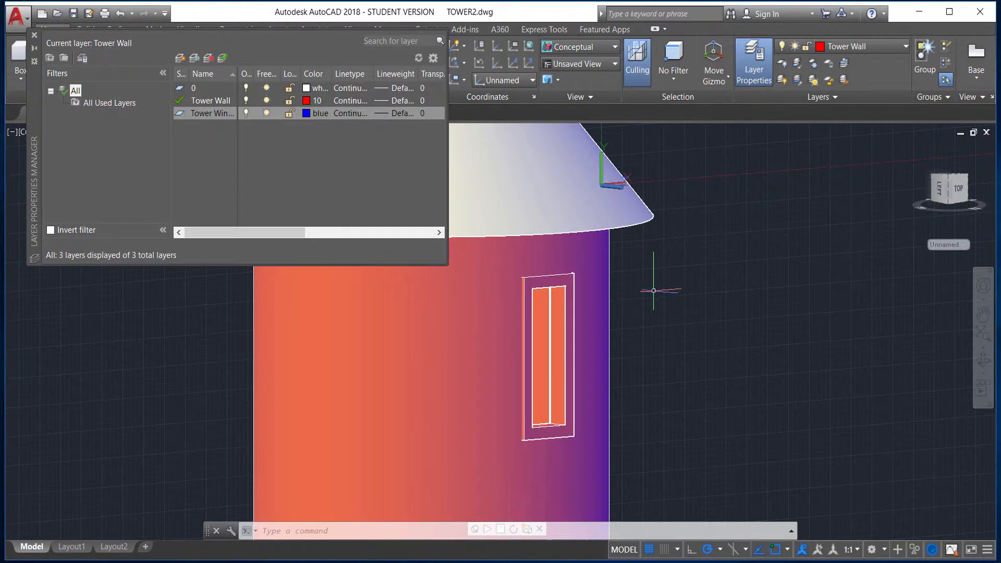
{"action": "double_click", "coordinate": [178, 114]}
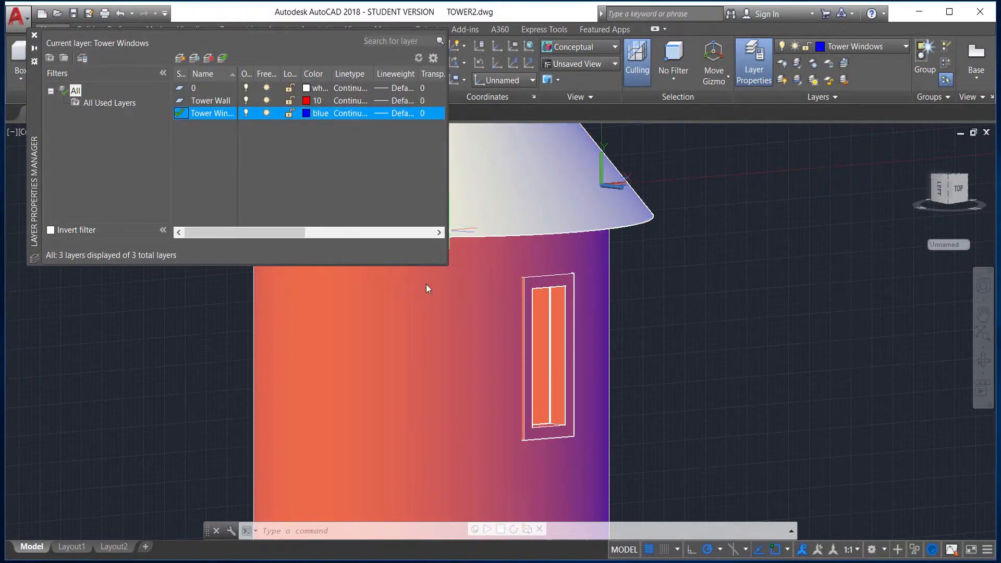
Assign the window frame to the Tower Windows layer, clear the selection and close the layer manager.
{"action": "left_click", "coordinate": [560, 335]}
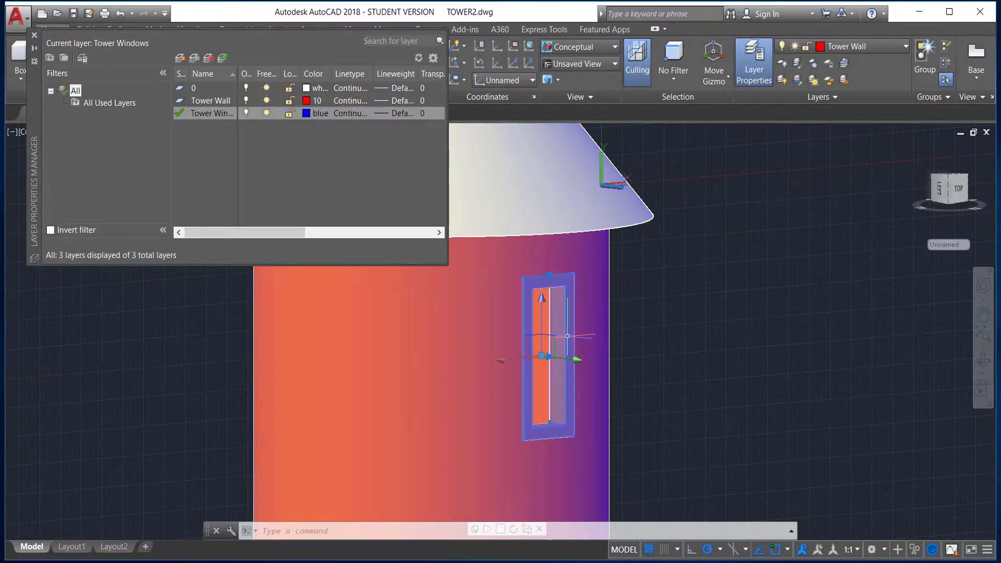
{"action": "left_click", "coordinate": [864, 49]}
{"action": "left_click", "coordinate": [865, 94]}
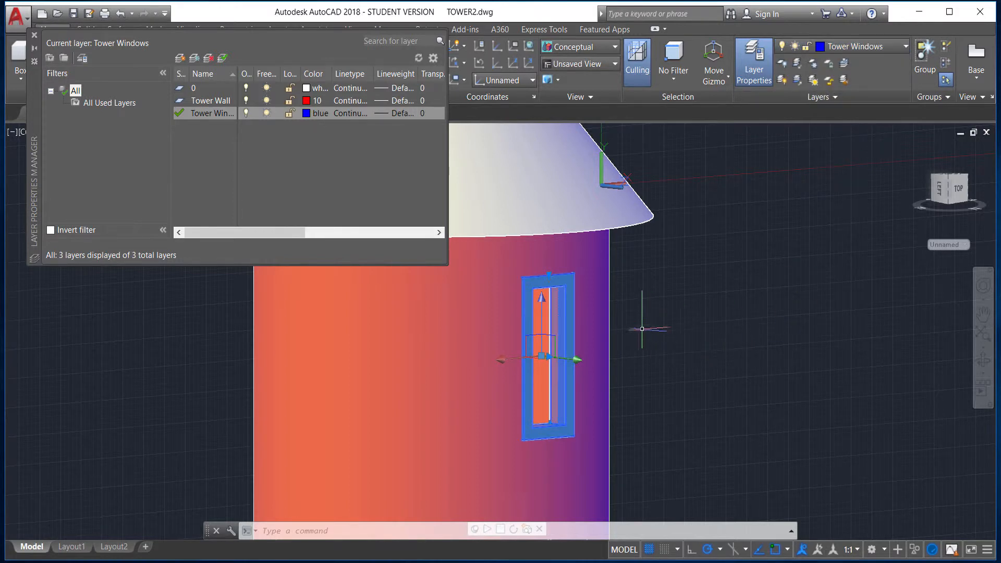
{"action": "left_click", "coordinate": [647, 320]}
{"action": "left_click", "coordinate": [672, 325]}
{"action": "key", "text": "Escape"}
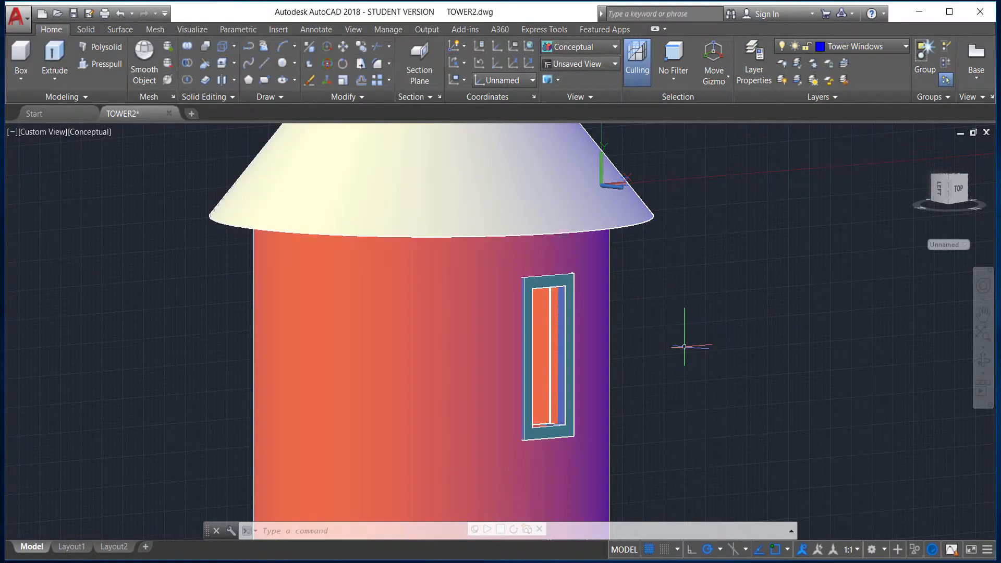
Polar array the blue window frame around the tower's vertical axis, picking two axis points at the centers of the roof's circular edges.
{"action": "left_click_drag", "start_coordinate": [926, 207], "coordinate": [916, 212]}
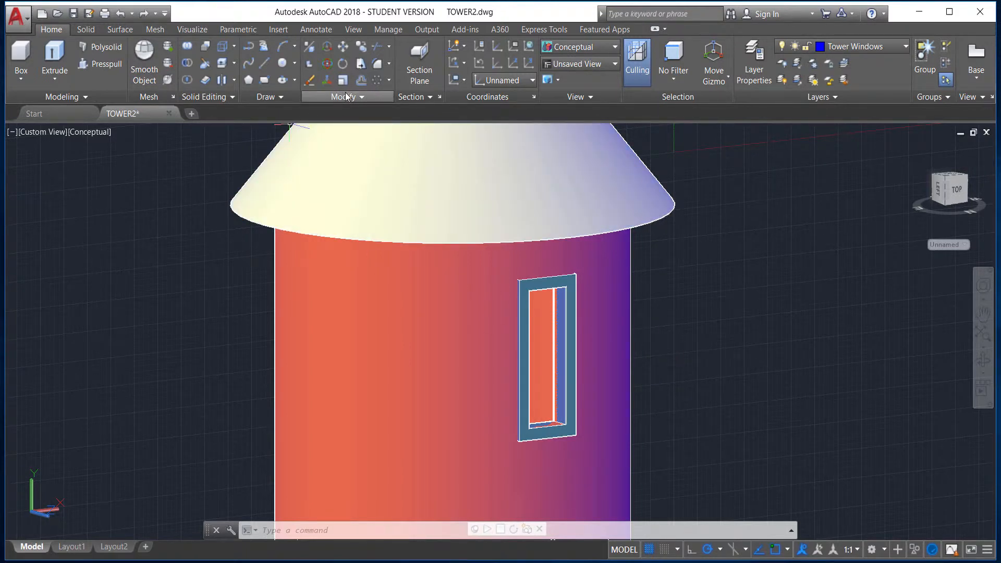
{"action": "left_click", "coordinate": [390, 81]}
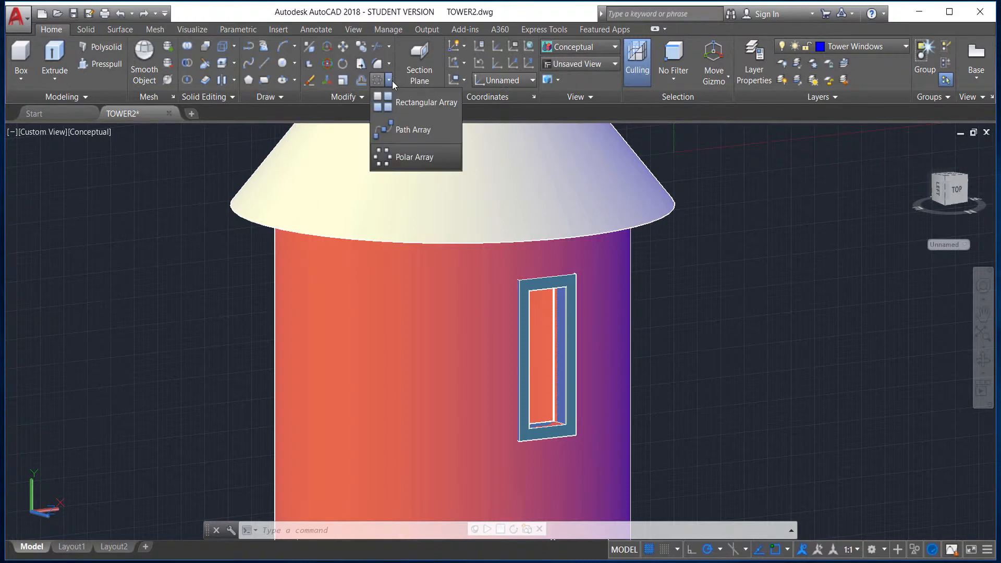
{"action": "left_click", "coordinate": [419, 159]}
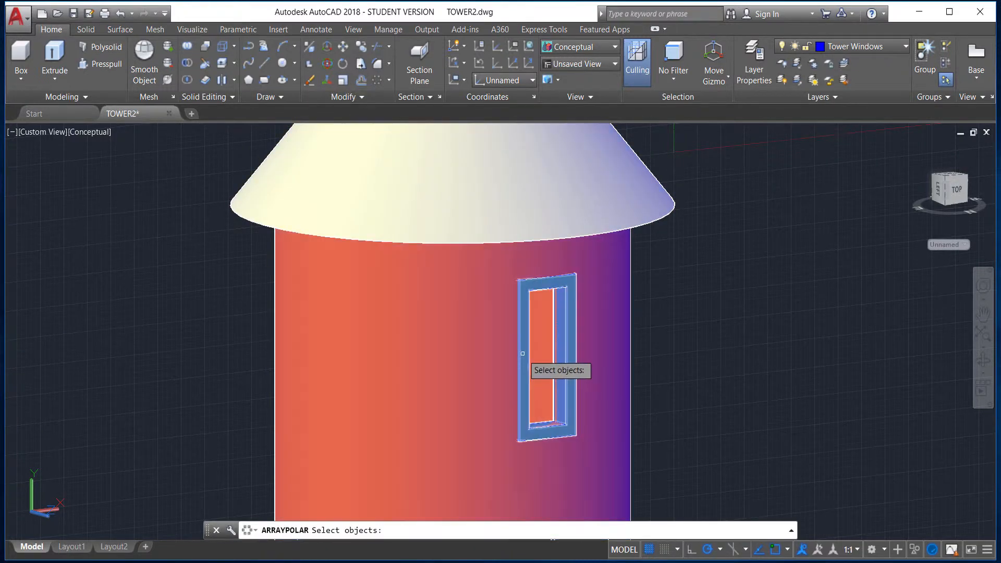
{"action": "left_click", "coordinate": [523, 354]}
{"action": "key", "text": "Return"}
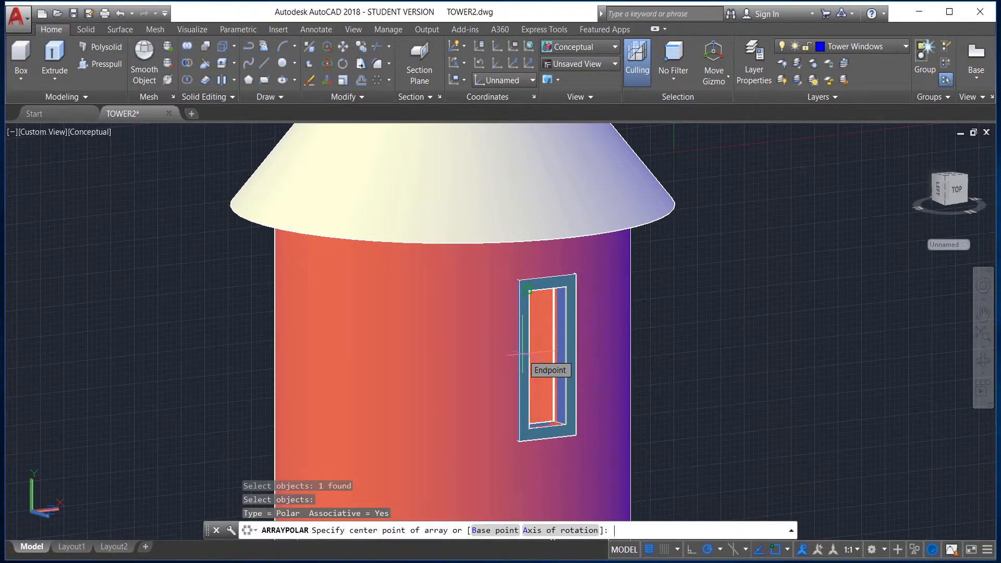
{"action": "type", "text": "A"}
{"action": "key", "text": "Return"}
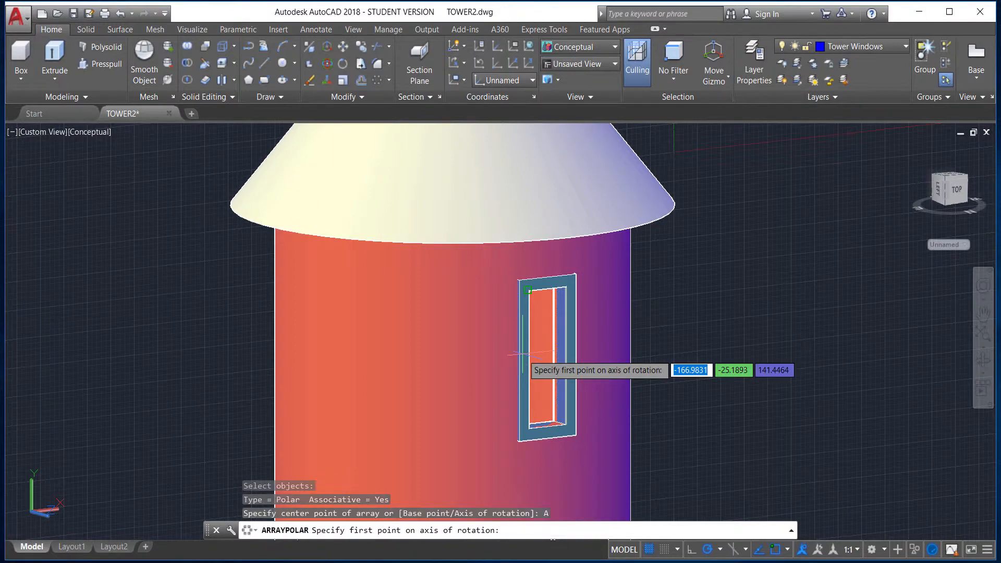
{"action": "left_click", "coordinate": [983, 360]}
{"action": "left_click_drag", "start_coordinate": [715, 336], "coordinate": [721, 272]}
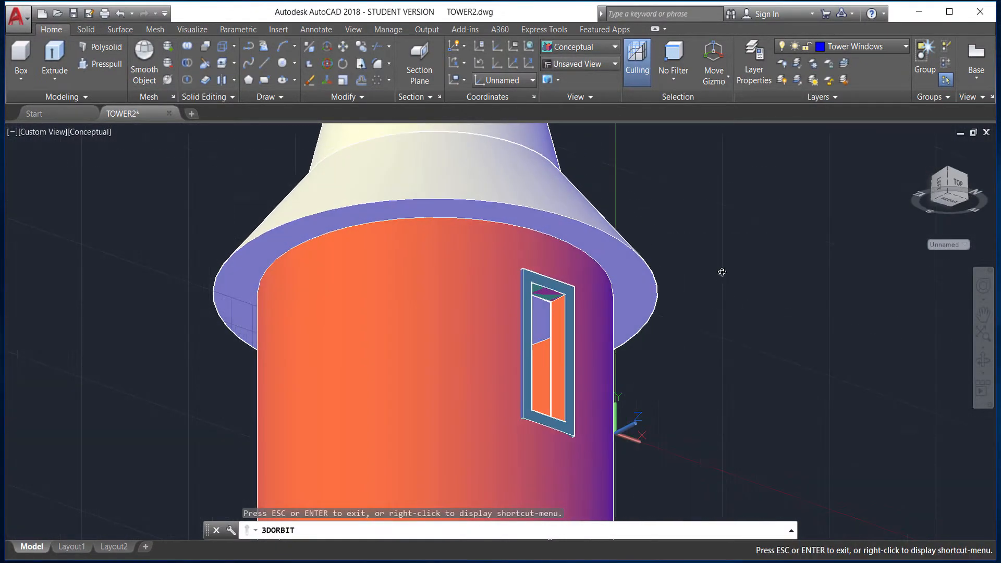
{"action": "key", "text": "Escape"}
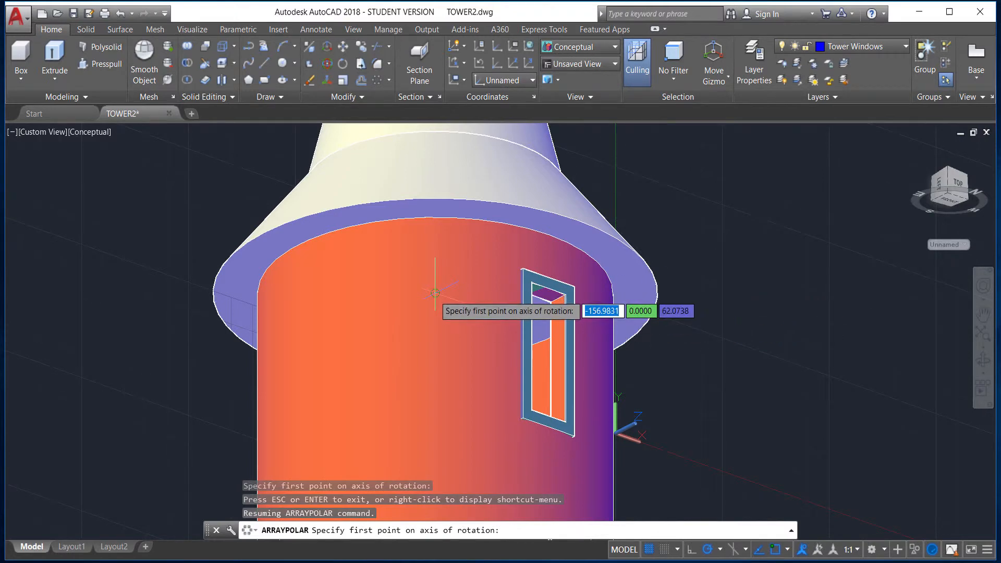
{"action": "left_click", "coordinate": [435, 291]}
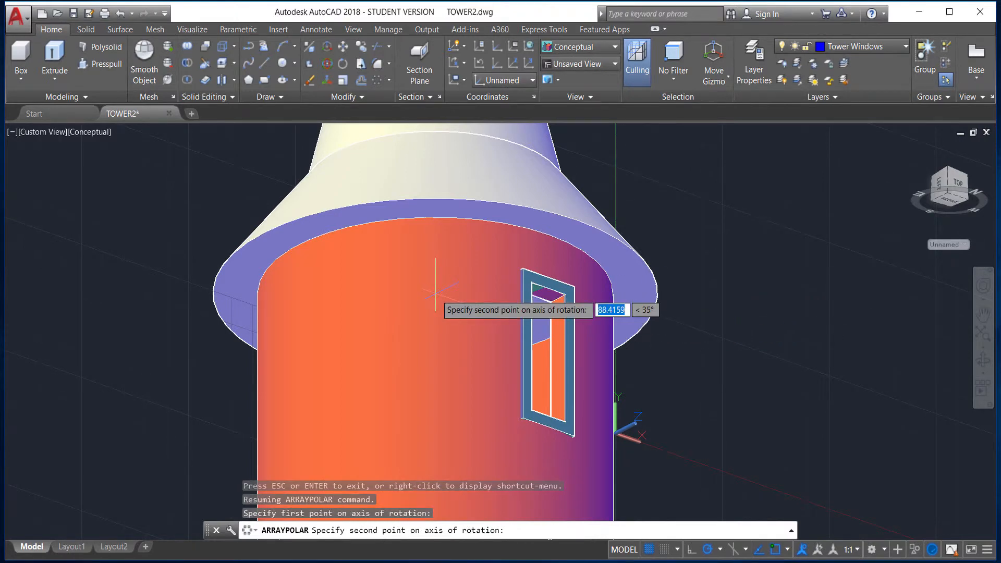
{"action": "left_click", "coordinate": [435, 186]}
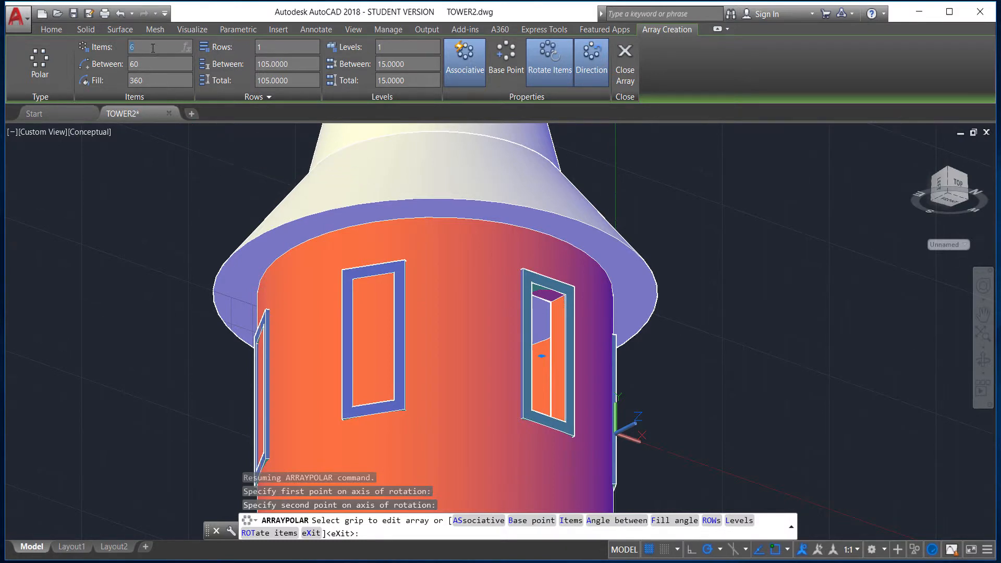
Try 8 and 3 items in the polar array, settle on 8 items over 360 degrees and finish it.
{"action": "key", "text": "Return"}
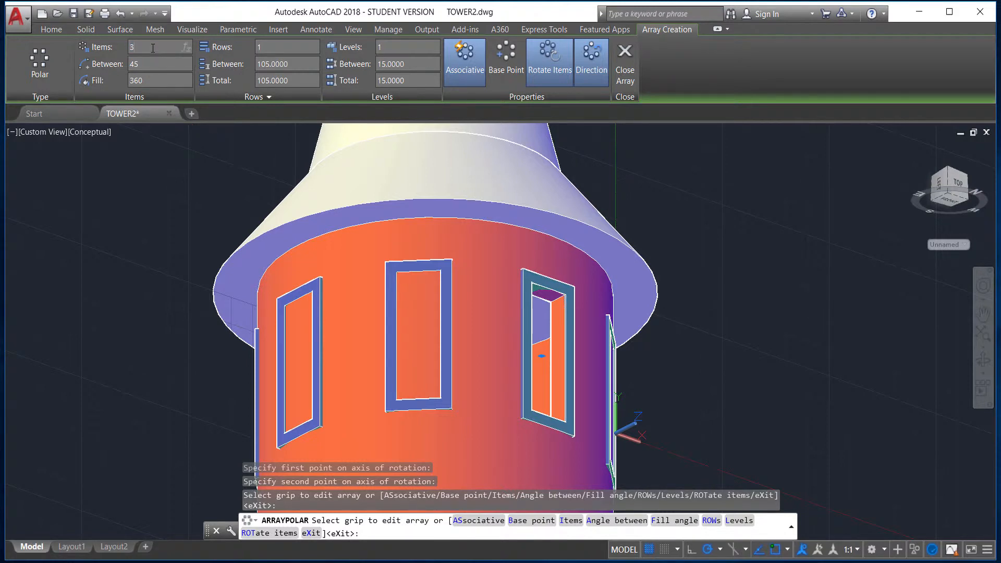
{"action": "key", "text": "Return"}
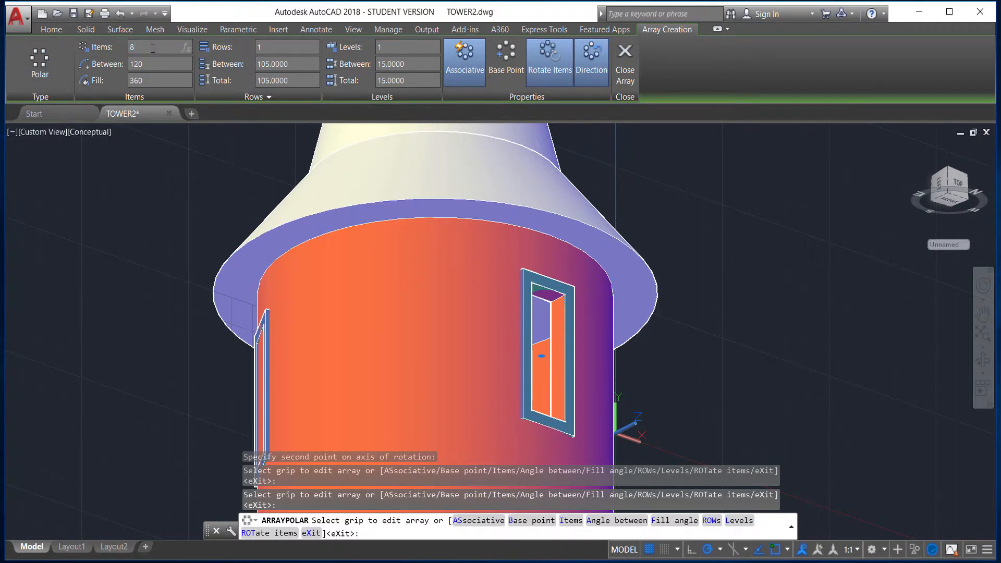
{"action": "key", "text": "Return"}
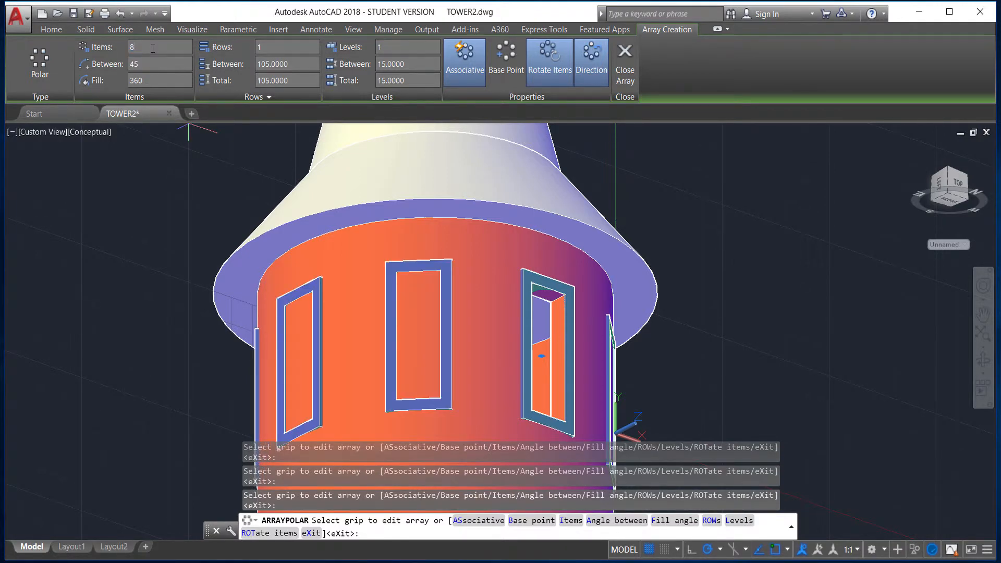
{"action": "key", "text": "Return"}
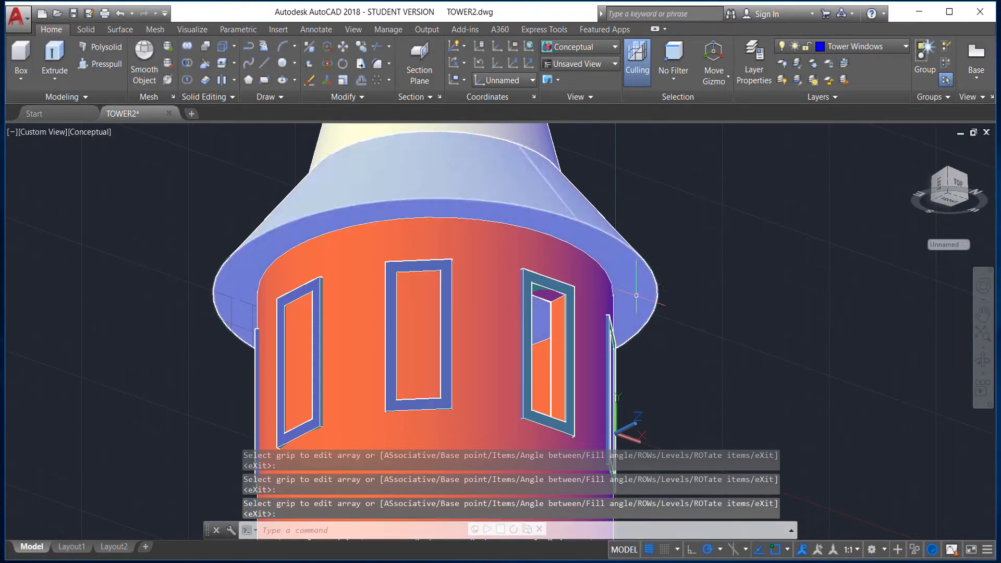
{"action": "key", "text": "Return"}
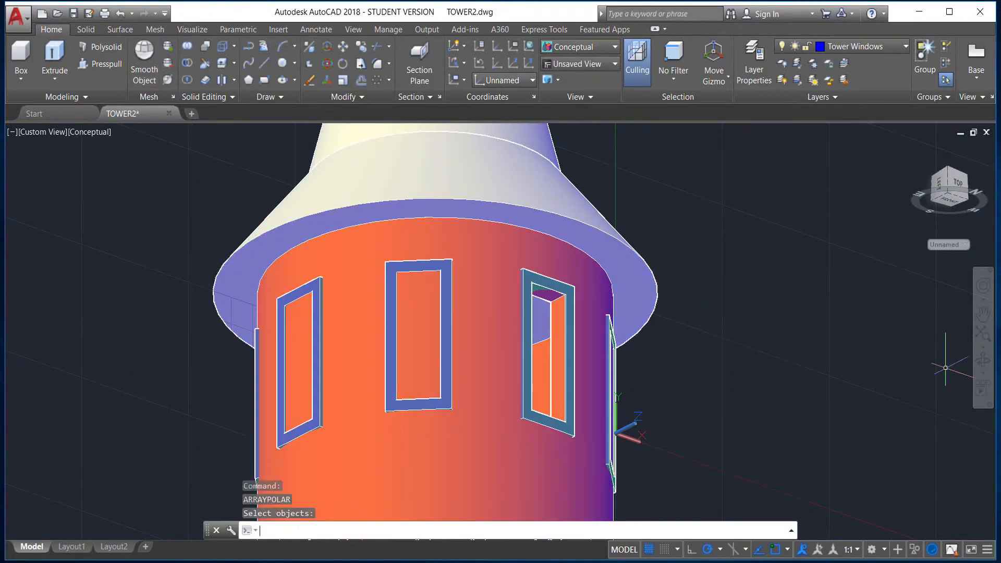
Examine the arrayed window frames all around the tower, comparing the uncut wall behind the copies with the original opening.
{"action": "left_click", "coordinate": [982, 359]}
{"action": "left_click_drag", "start_coordinate": [683, 377], "coordinate": [329, 422]}
{"action": "left_click_drag", "start_coordinate": [476, 400], "coordinate": [406, 360]}
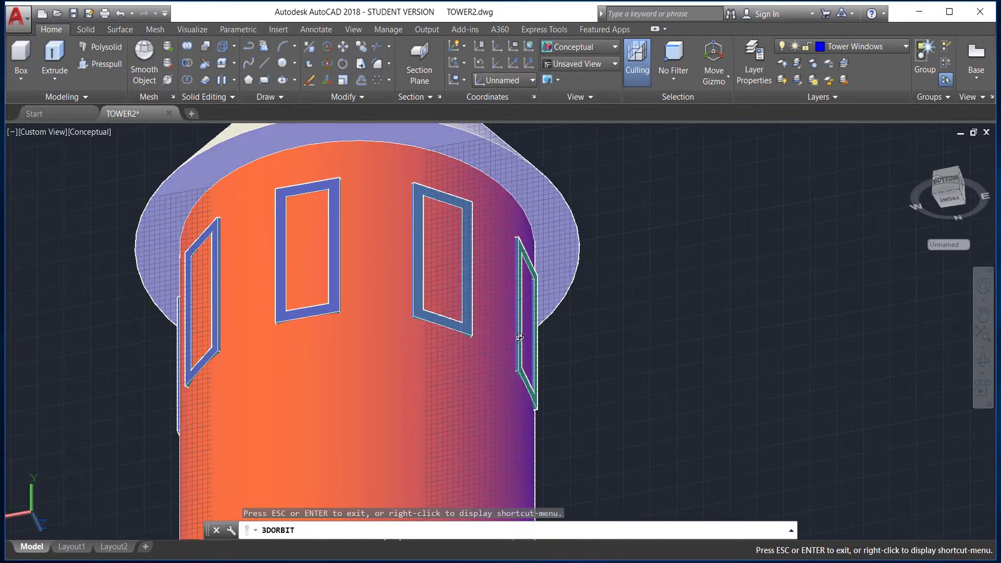
{"action": "key", "text": "Escape"}
{"action": "left_click", "coordinate": [982, 361]}
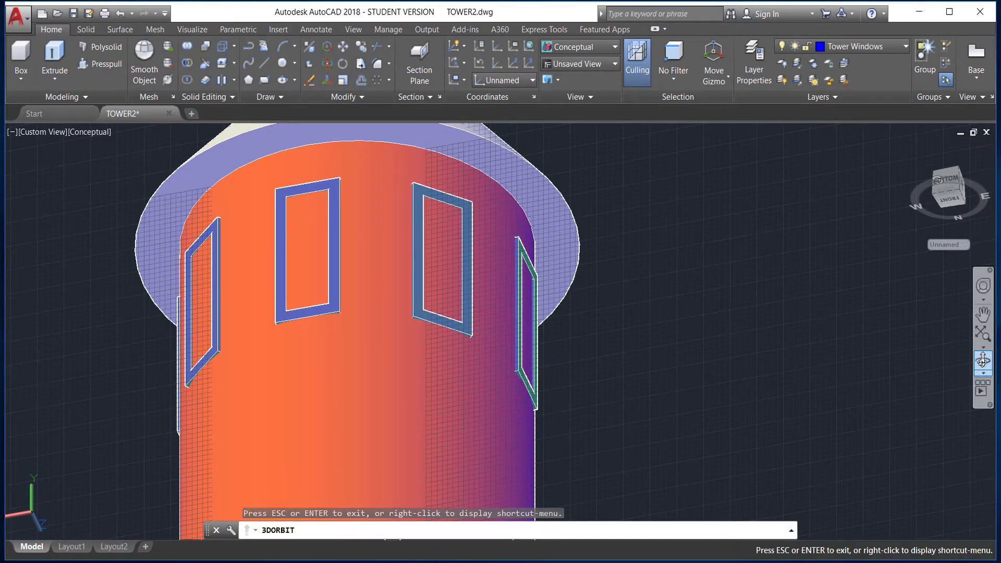
{"action": "left_click_drag", "start_coordinate": [569, 397], "coordinate": [361, 374]}
{"action": "key", "text": "Escape"}
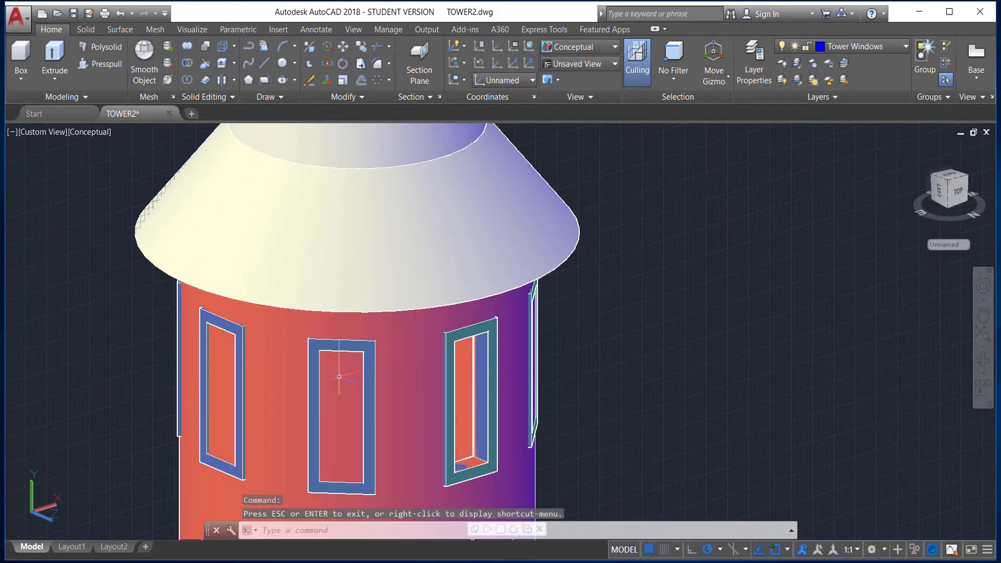
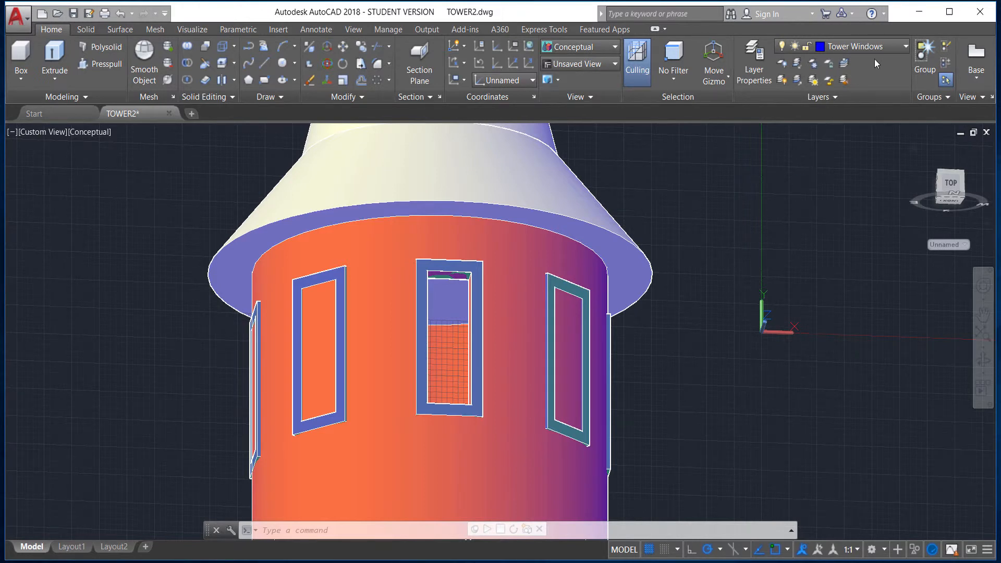
Turn off the Tower Wall layer so that only the roof and the window frames are shown.
{"action": "left_click", "coordinate": [901, 50]}
{"action": "left_click", "coordinate": [783, 78]}
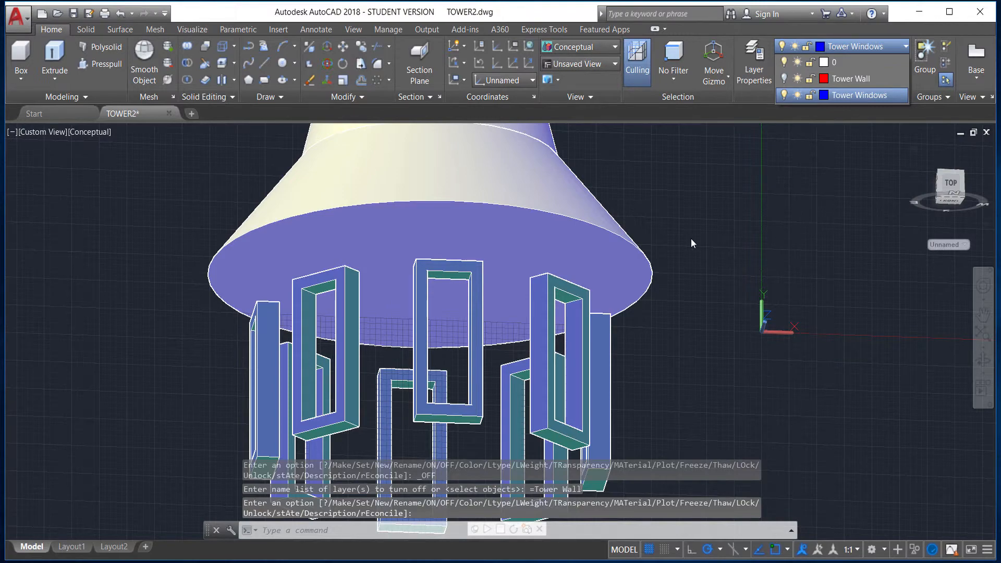
{"action": "left_click", "coordinate": [700, 270]}
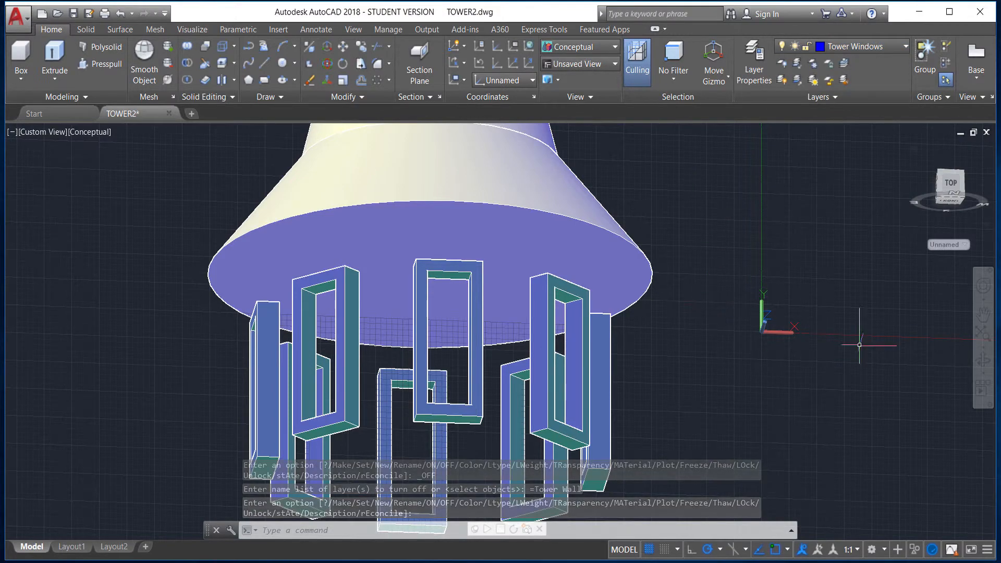
Explode the polar array of window frames into separate frames.
{"action": "left_click", "coordinate": [982, 359]}
{"action": "left_click_drag", "start_coordinate": [706, 290], "coordinate": [713, 313]}
{"action": "key", "text": "Escape"}
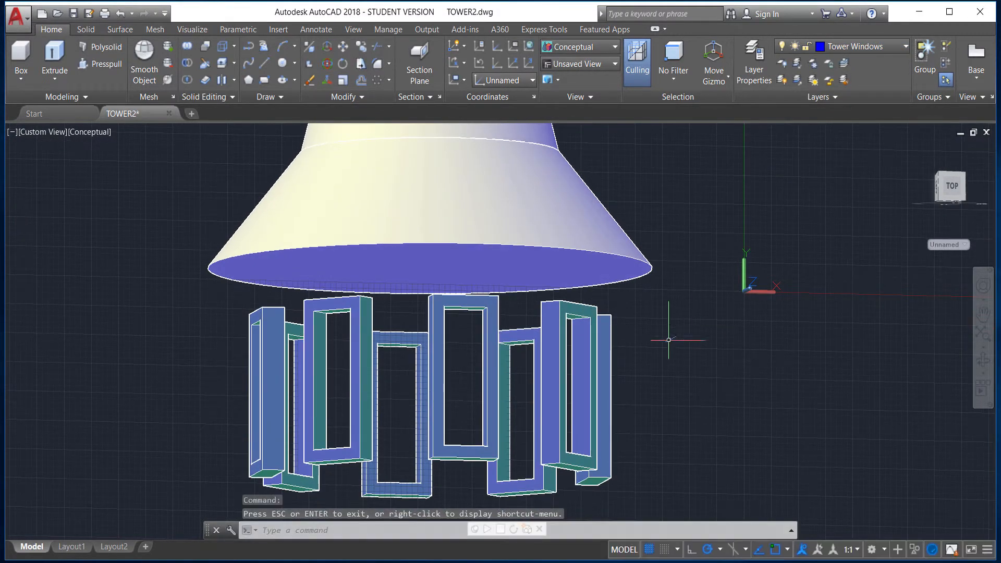
{"action": "type", "text": "exp"}
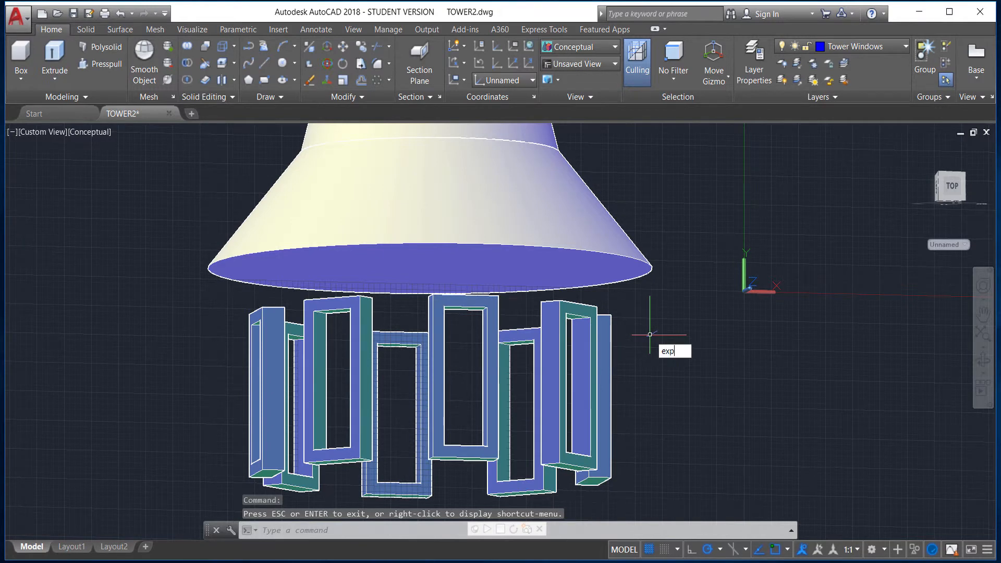
{"action": "type", "text": "l"}
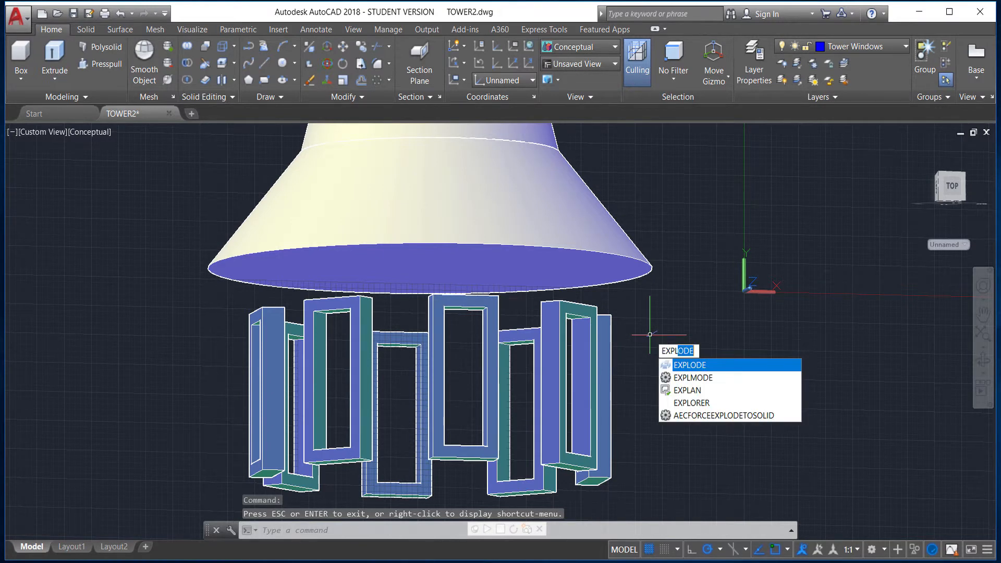
{"action": "left_click", "coordinate": [702, 368]}
{"action": "left_click", "coordinate": [594, 356]}
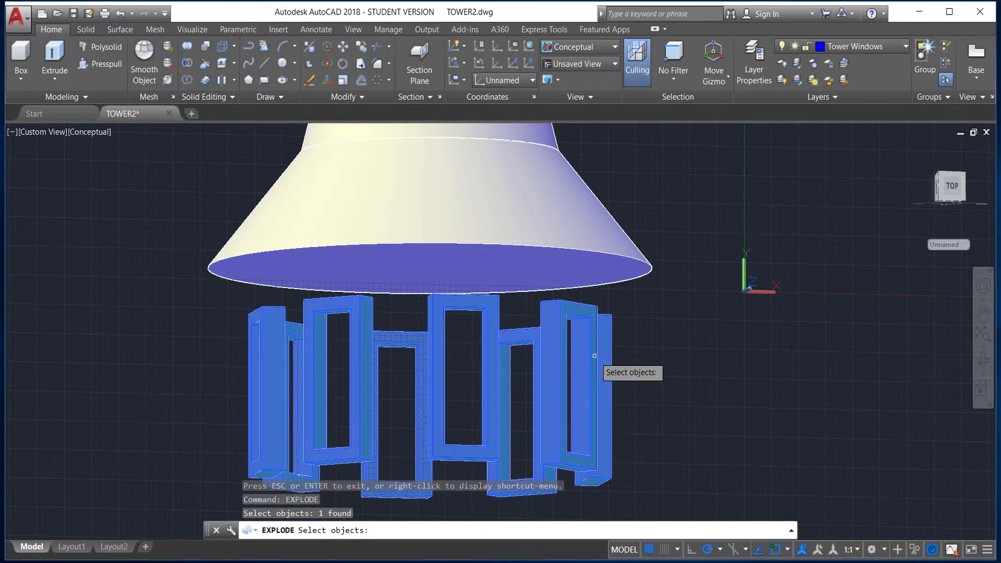
{"action": "key", "text": "Return"}
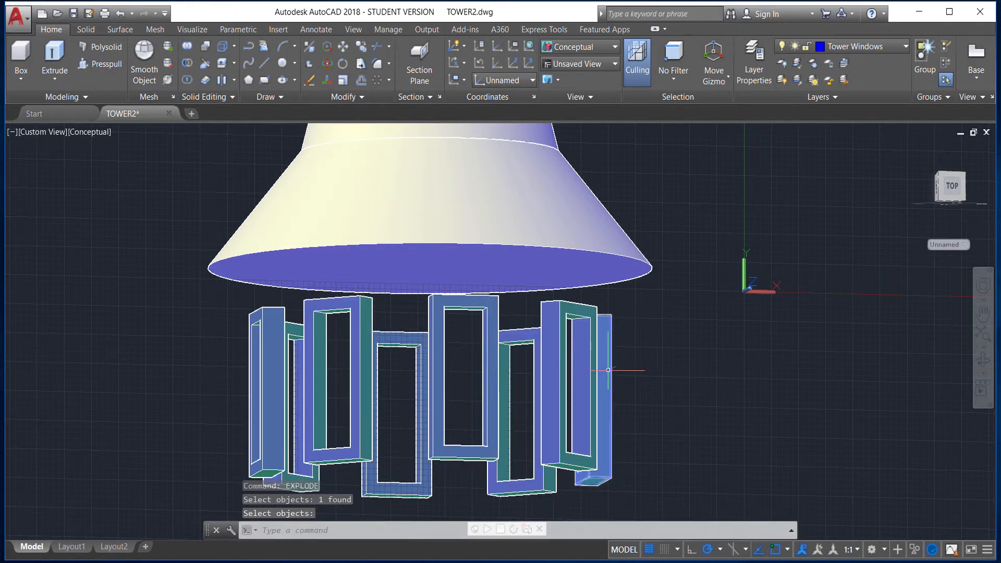
Turn the Tower Wall layer back on and switch the visual style to 2D Wireframe.
{"action": "left_click", "coordinate": [888, 46]}
{"action": "left_click", "coordinate": [784, 79]}
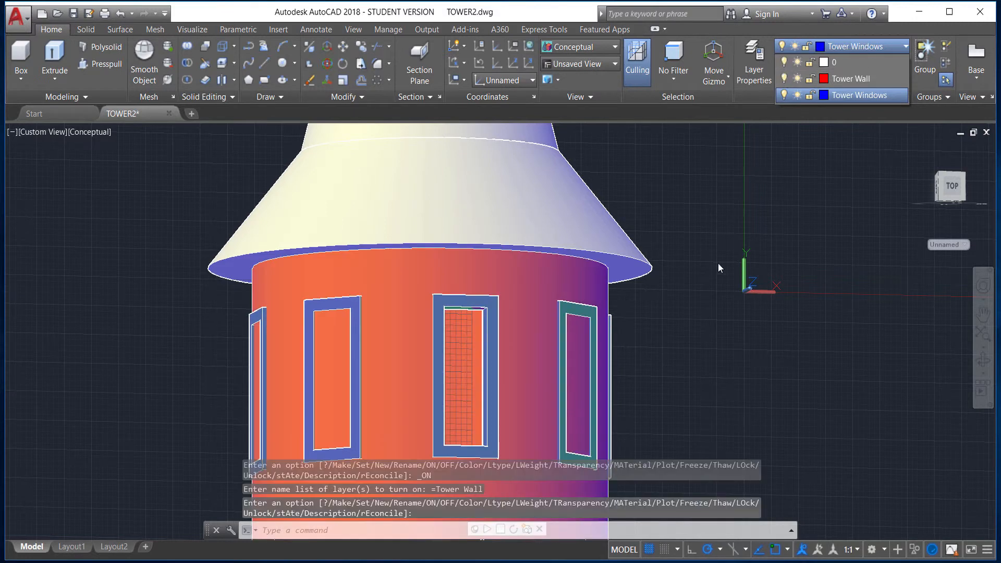
{"action": "left_click", "coordinate": [671, 339]}
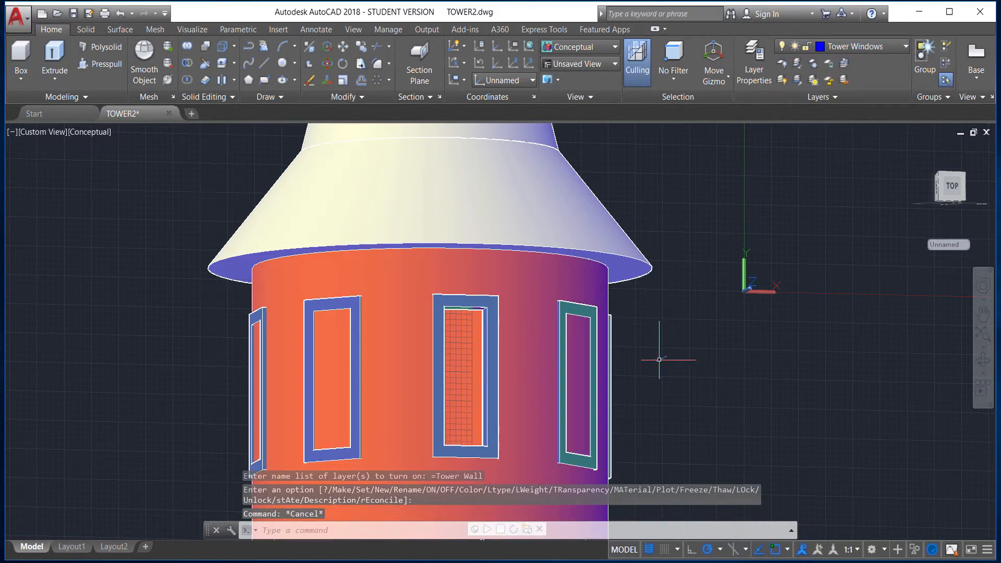
{"action": "middle_click_drag", "start_coordinate": [659, 360], "coordinate": [615, 443], "text": "shift"}
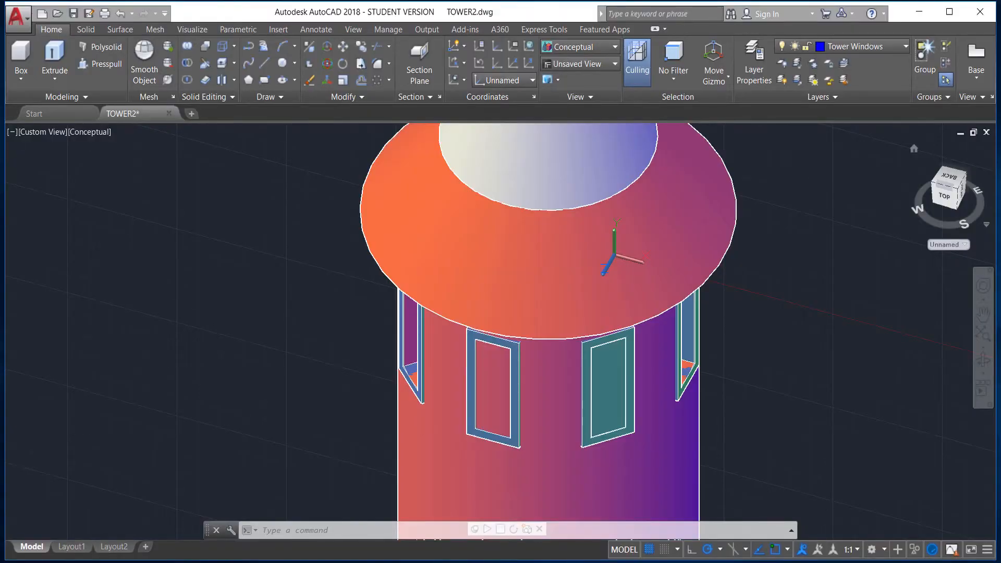
{"action": "left_click", "coordinate": [585, 45]}
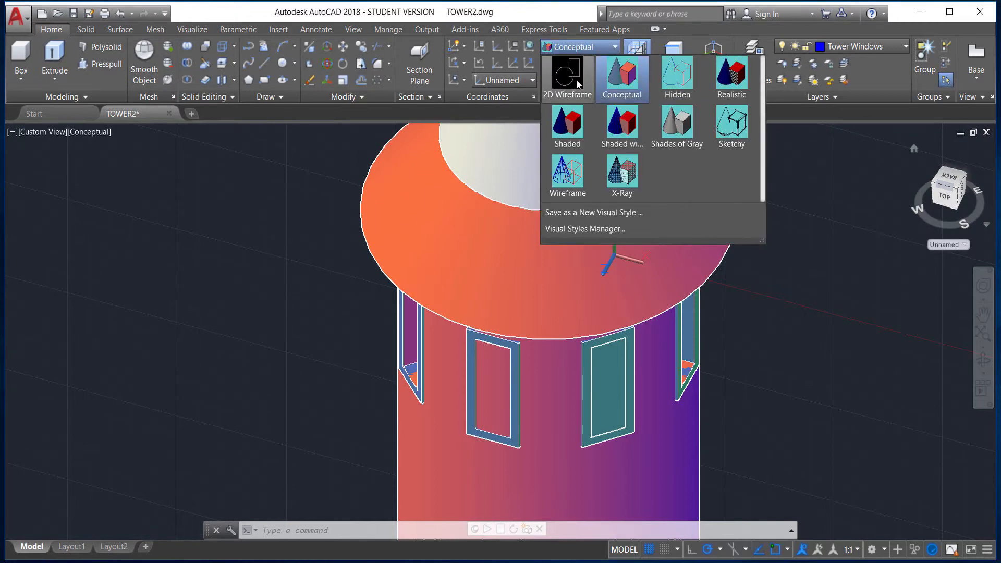
{"action": "left_click", "coordinate": [578, 85]}
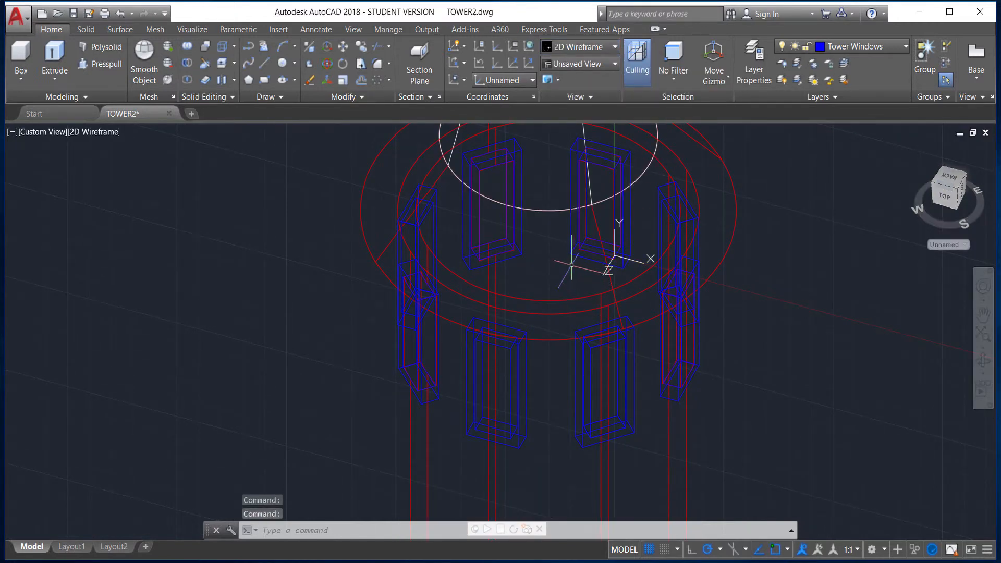
Examine the window frames and the wall behind them in wireframe from several angles.
{"action": "left_click", "coordinate": [983, 360]}
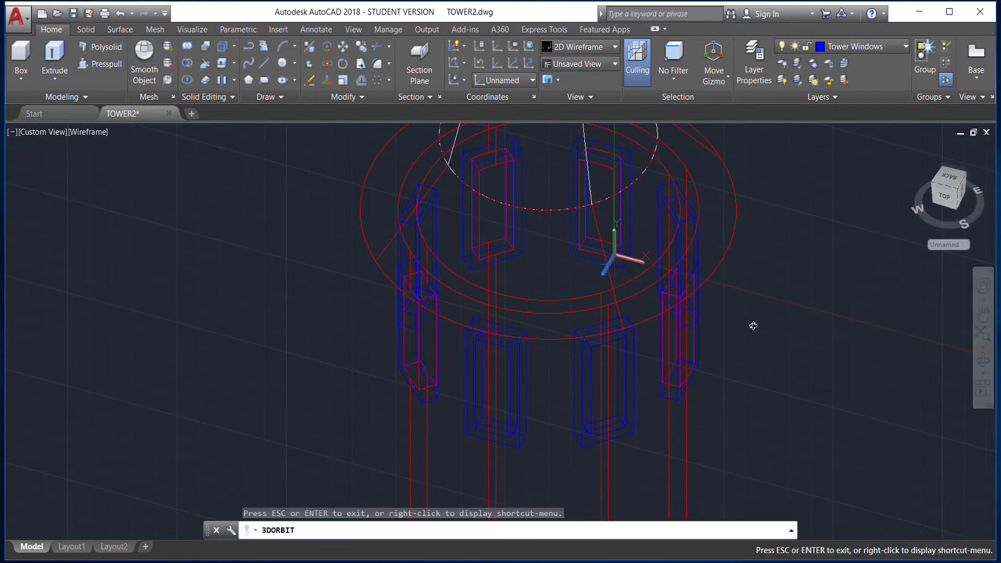
{"action": "mouse_move", "coordinate": [753, 325]}
{"action": "left_mouse_down"}
{"action": "mouse_move", "coordinate": [748, 261]}
{"action": "mouse_move", "coordinate": [753, 317]}
{"action": "left_mouse_up"}
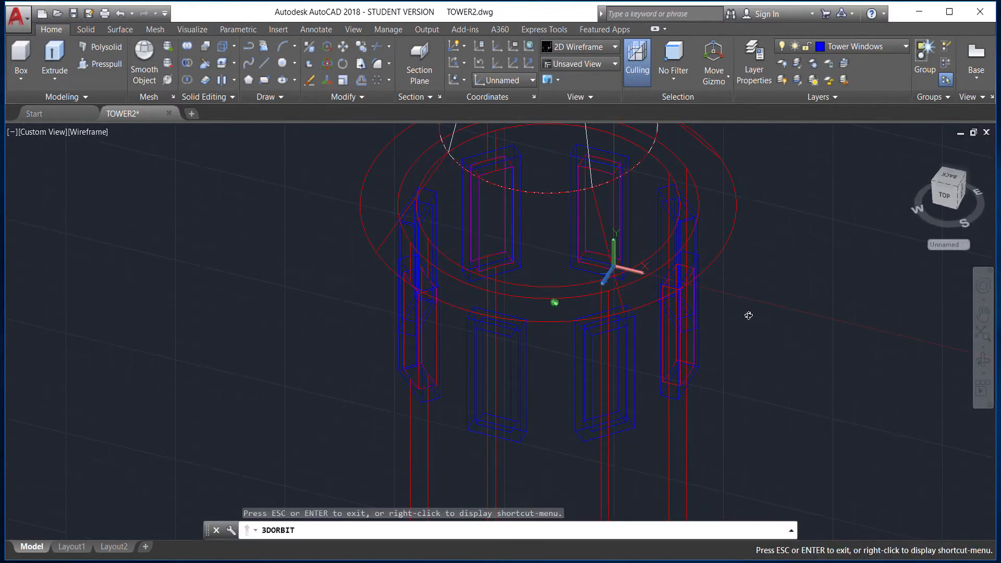
{"action": "middle_click_drag", "start_coordinate": [575, 240], "coordinate": [568, 268]}
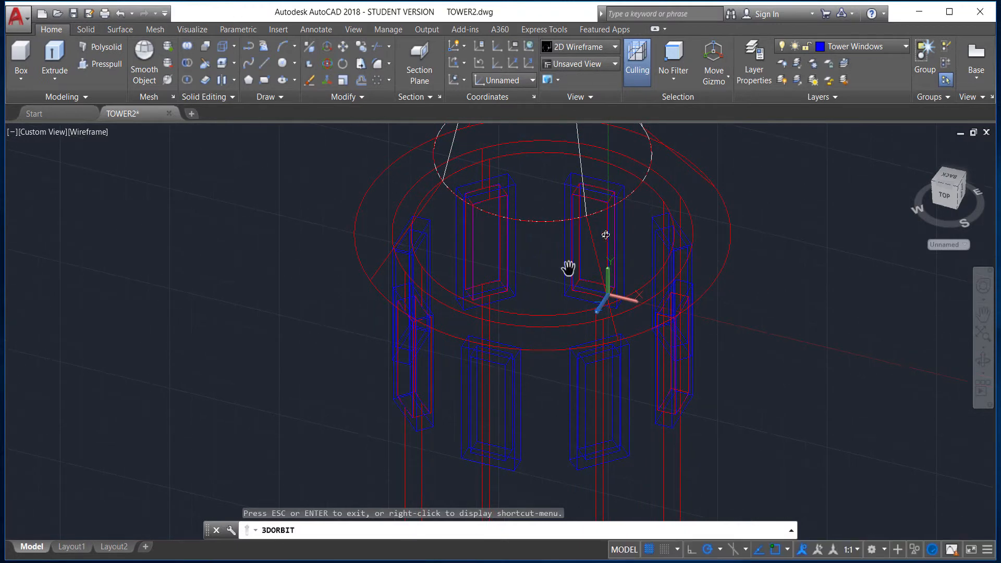
{"action": "scroll", "coordinate": [563, 280], "scroll_direction": "up", "scroll_amount": 2}
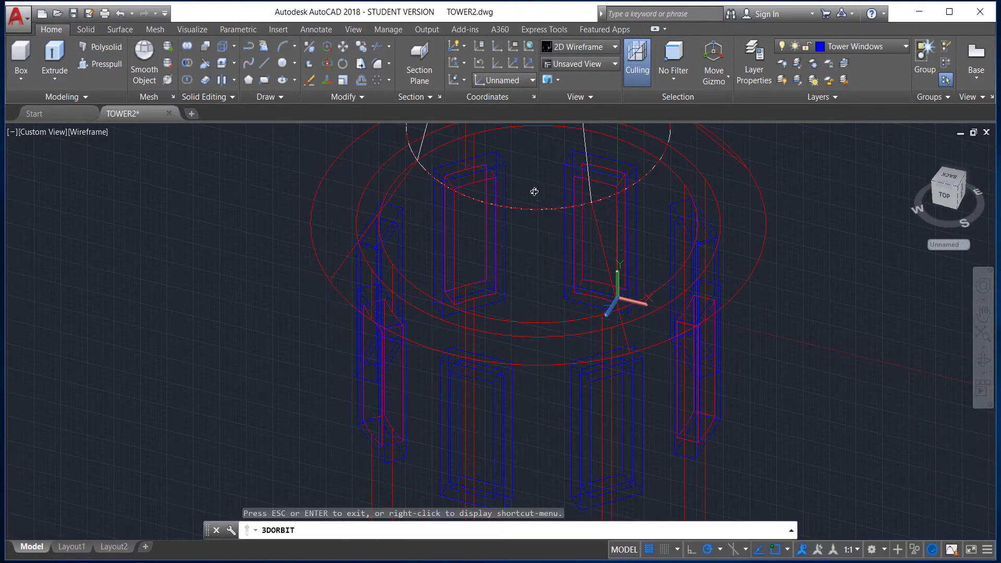
{"action": "key", "text": "Escape"}
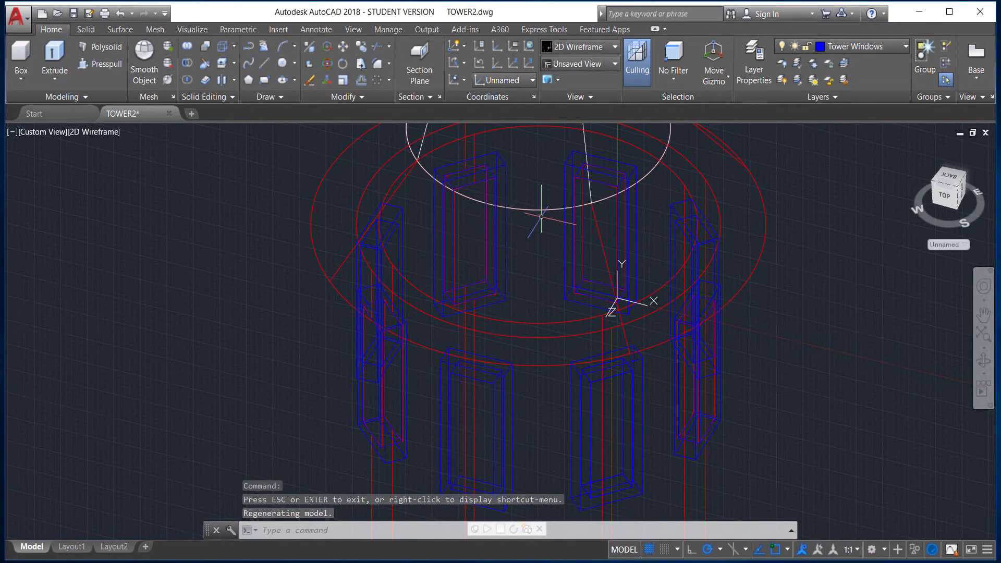
{"action": "left_click", "coordinate": [983, 360]}
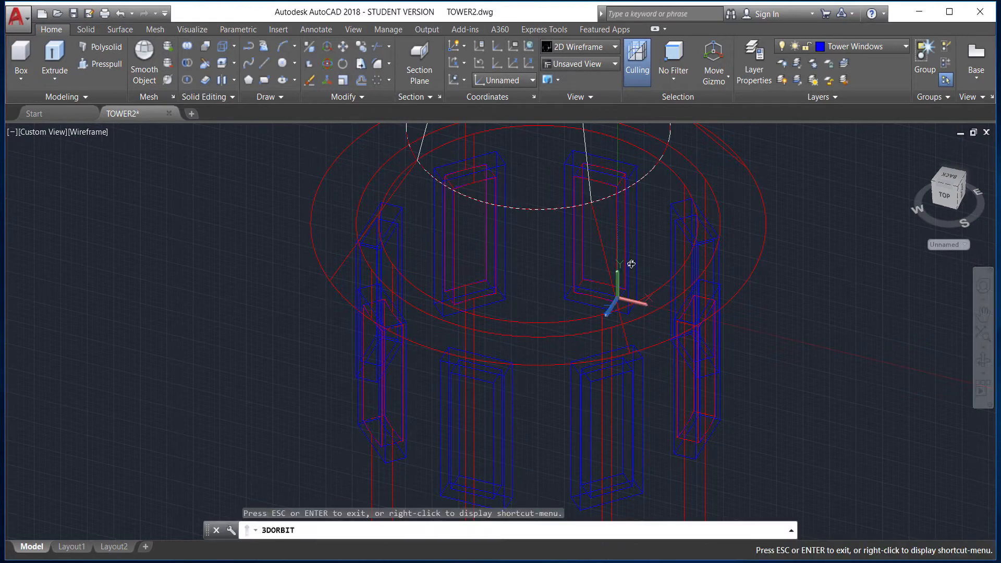
{"action": "left_click_drag", "start_coordinate": [563, 307], "coordinate": [449, 195]}
{"action": "left_click_drag", "start_coordinate": [488, 251], "coordinate": [482, 210]}
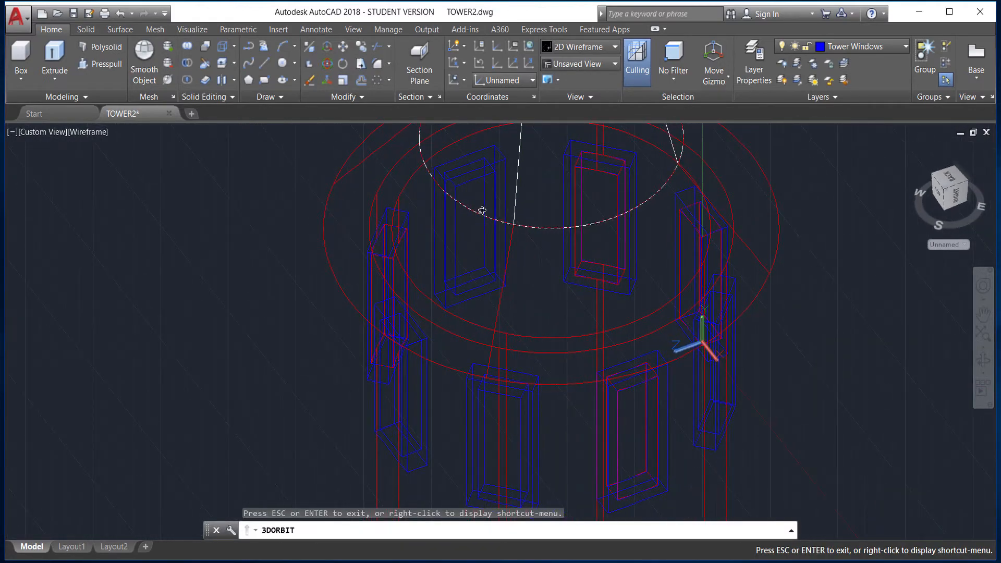
{"action": "key", "text": "Escape"}
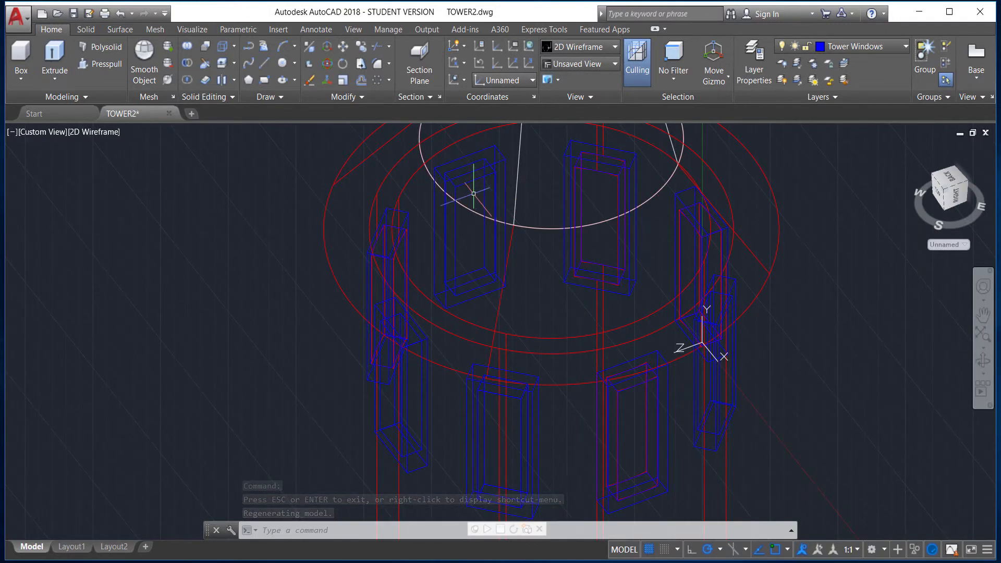
Align the UCS to the face of an arrayed window frame without a wall opening, turning off the Tower Wall layer for the selection.
{"action": "left_click", "coordinate": [464, 80]}
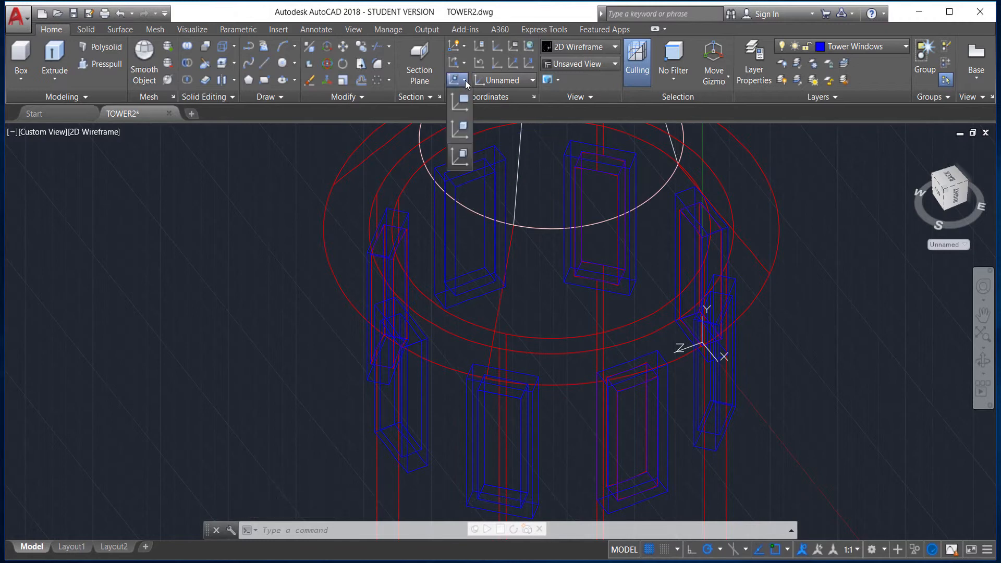
{"action": "left_click", "coordinate": [462, 155]}
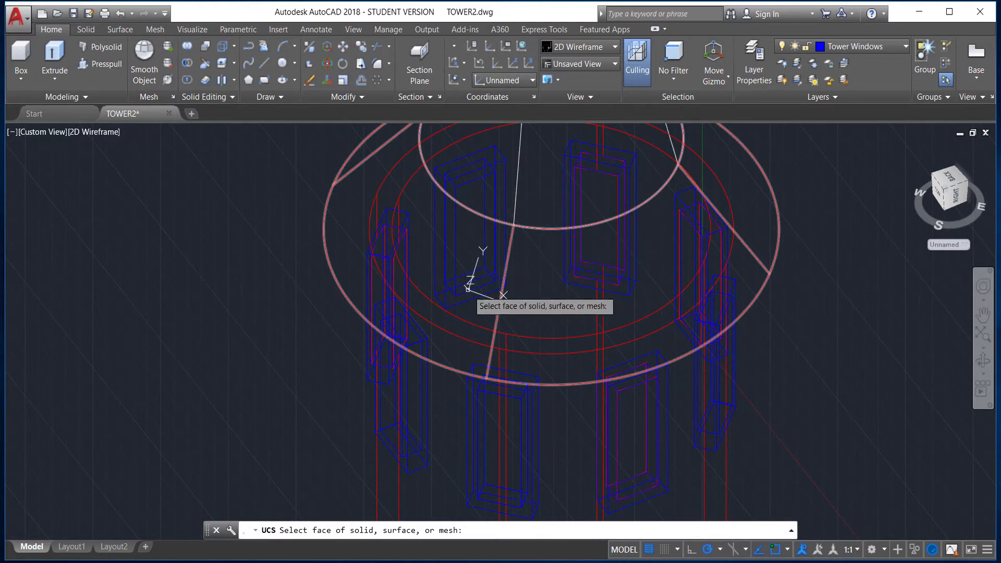
{"action": "scroll", "coordinate": [458, 289], "scroll_direction": "up", "scroll_amount": 3}
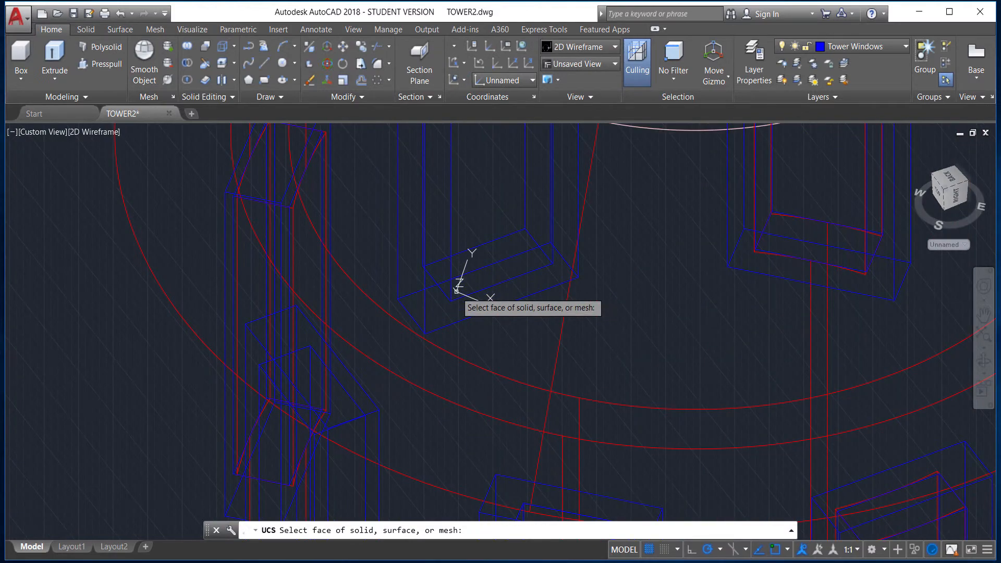
{"action": "scroll", "coordinate": [456, 290], "scroll_direction": "down", "scroll_amount": 4}
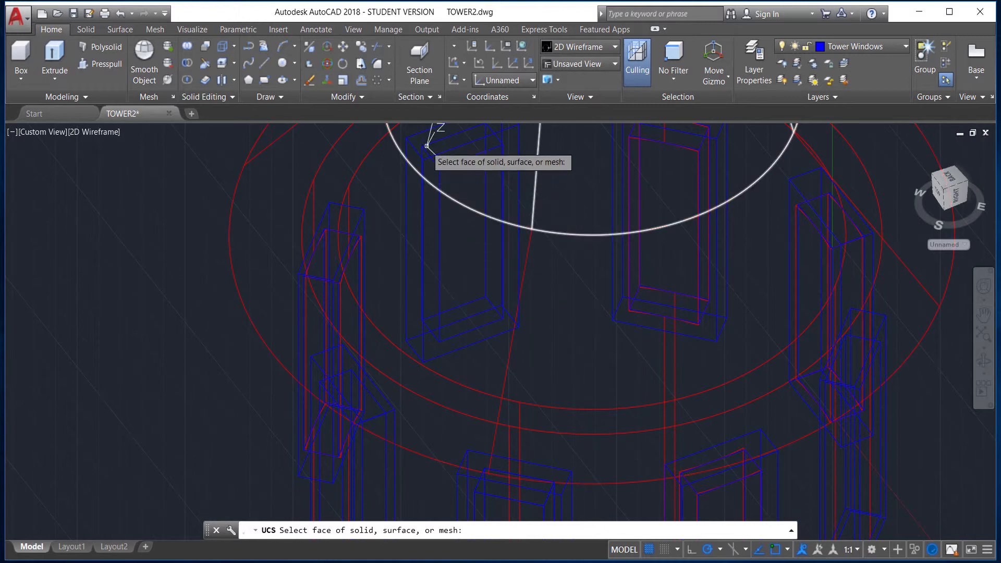
{"action": "left_click", "coordinate": [895, 47]}
{"action": "left_click", "coordinate": [784, 78]}
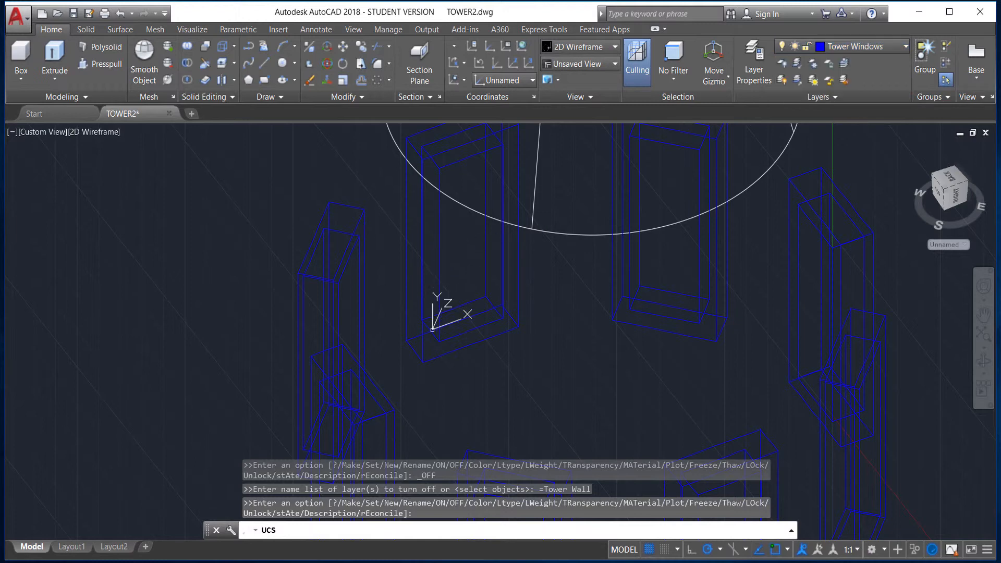
{"action": "left_click", "coordinate": [445, 343]}
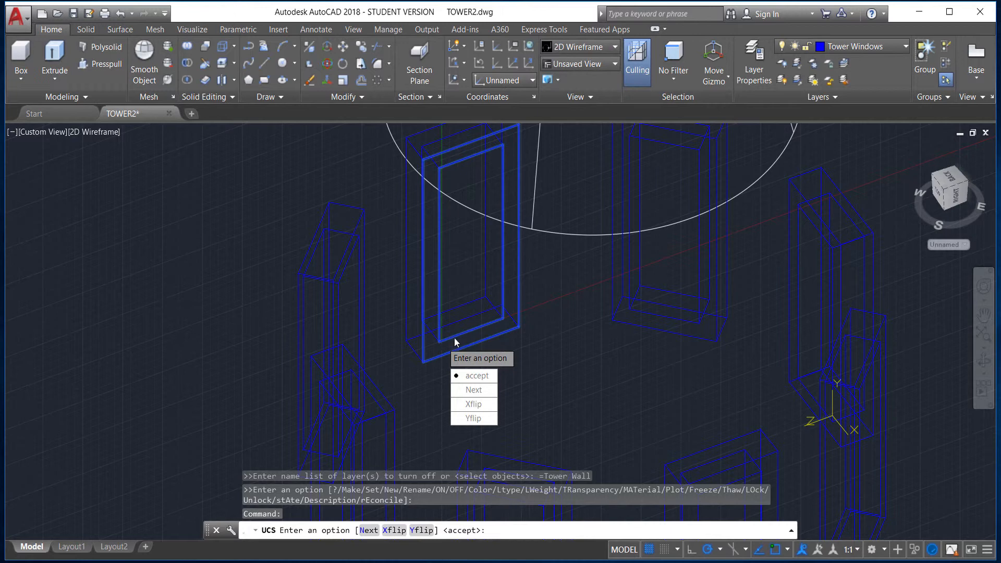
{"action": "key", "text": "Return"}
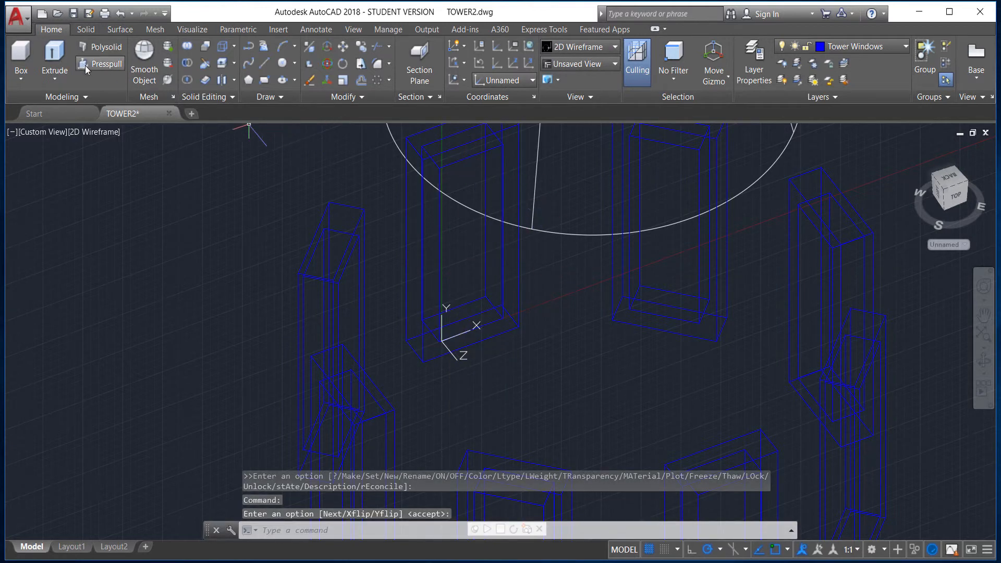
Draw a box between opposite inner corners of that frame's opening, deep enough to extend well beyond the frame.
{"action": "left_click", "coordinate": [21, 56]}
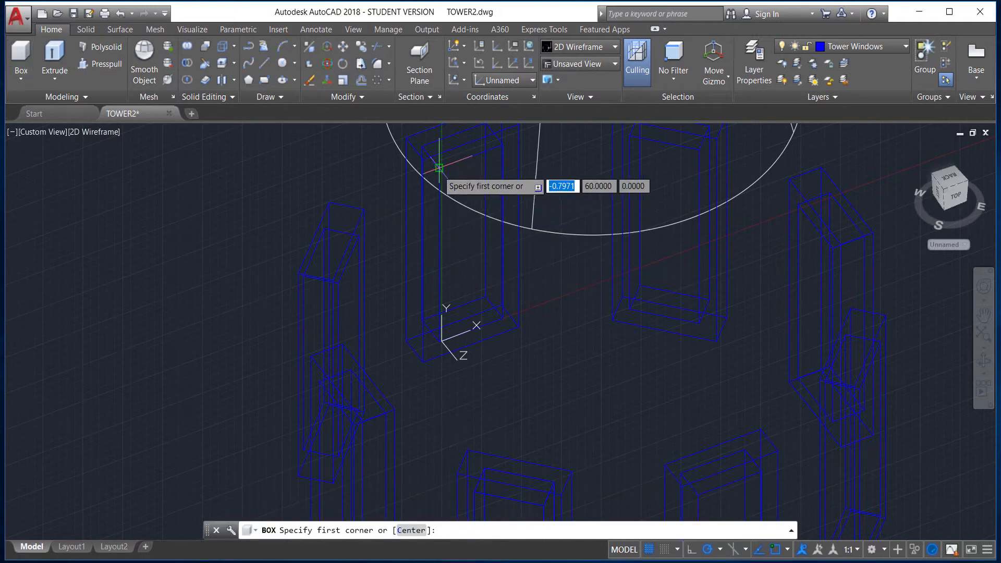
{"action": "left_click", "coordinate": [423, 146]}
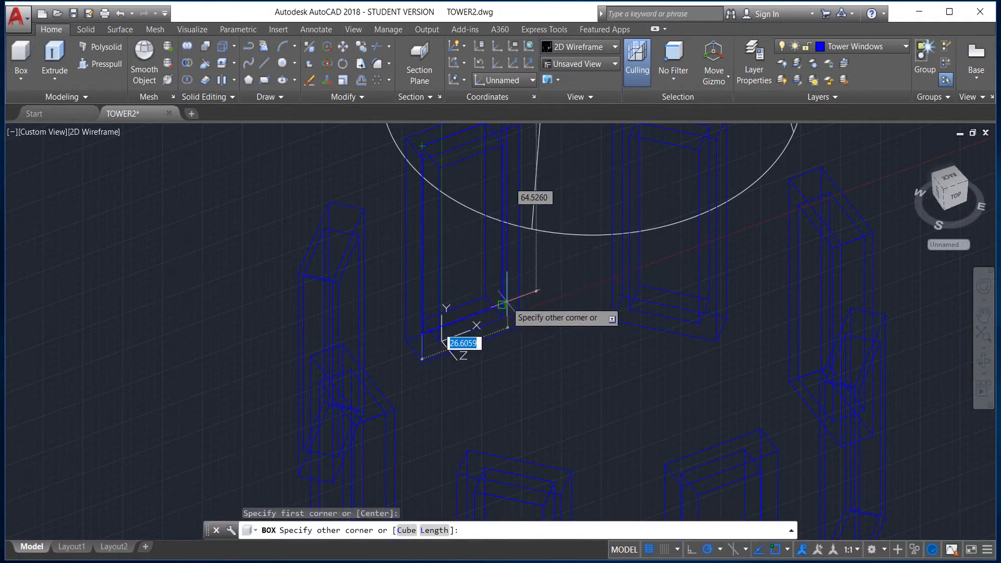
{"action": "left_click", "coordinate": [486, 296]}
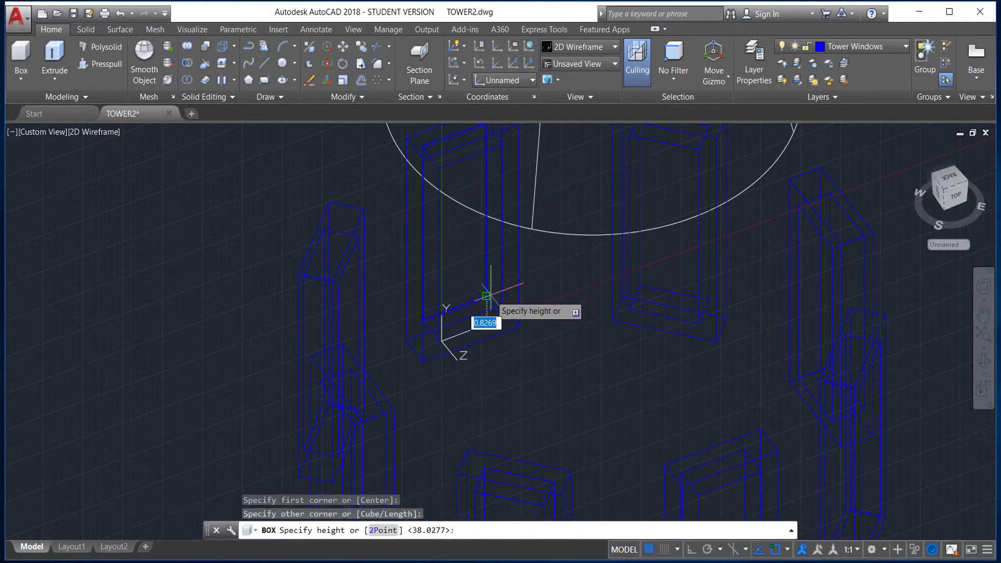
{"action": "left_click", "coordinate": [564, 366]}
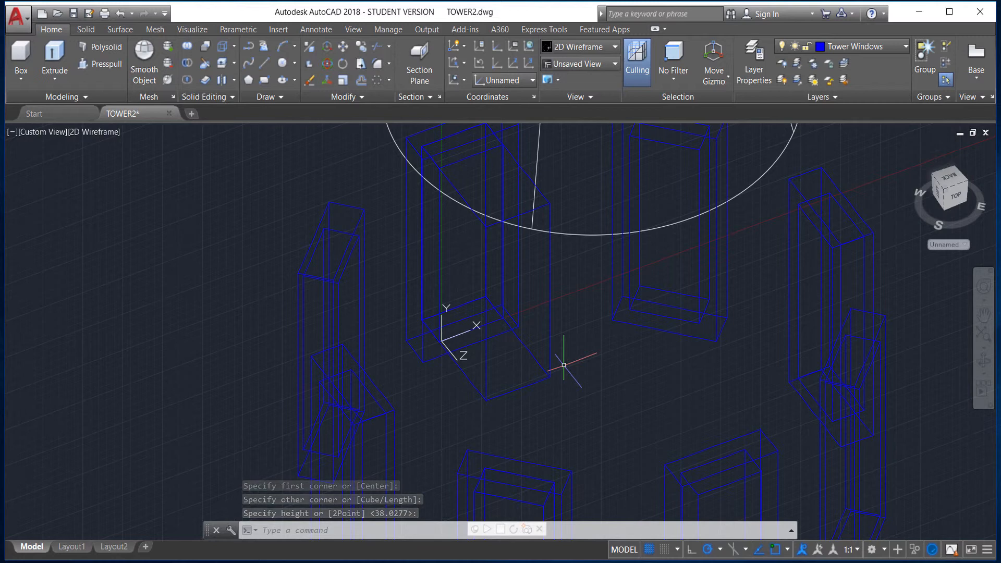
Turn the Tower Wall layer back on and cancel the repeated Box command.
{"action": "key", "text": "Return"}
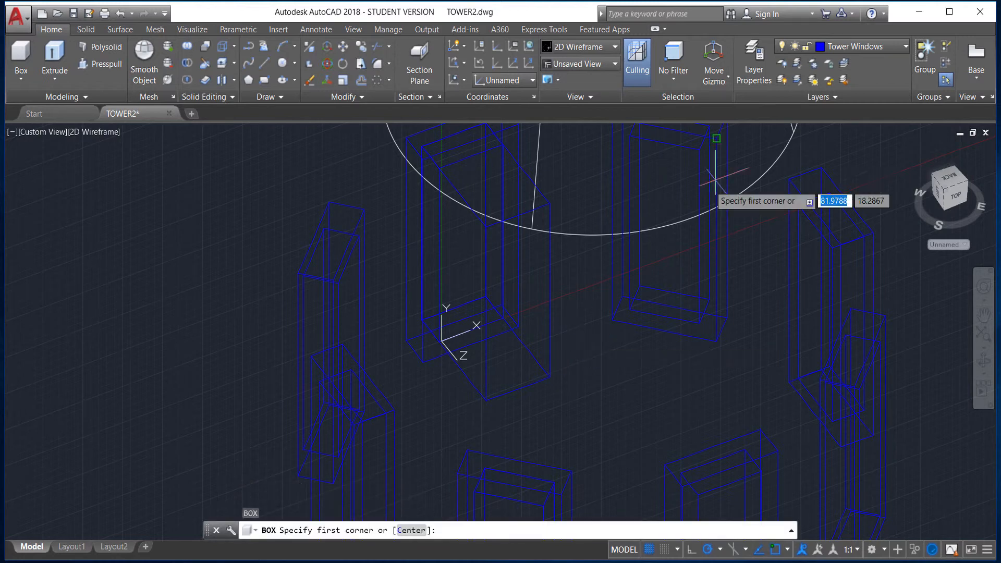
{"action": "left_click", "coordinate": [859, 48]}
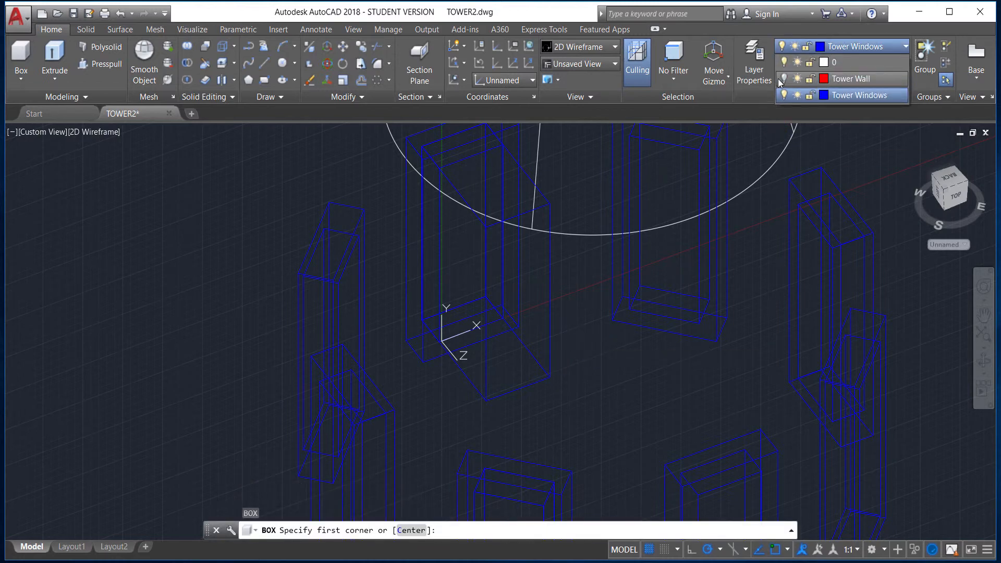
{"action": "left_click", "coordinate": [783, 78]}
{"action": "left_click", "coordinate": [151, 259]}
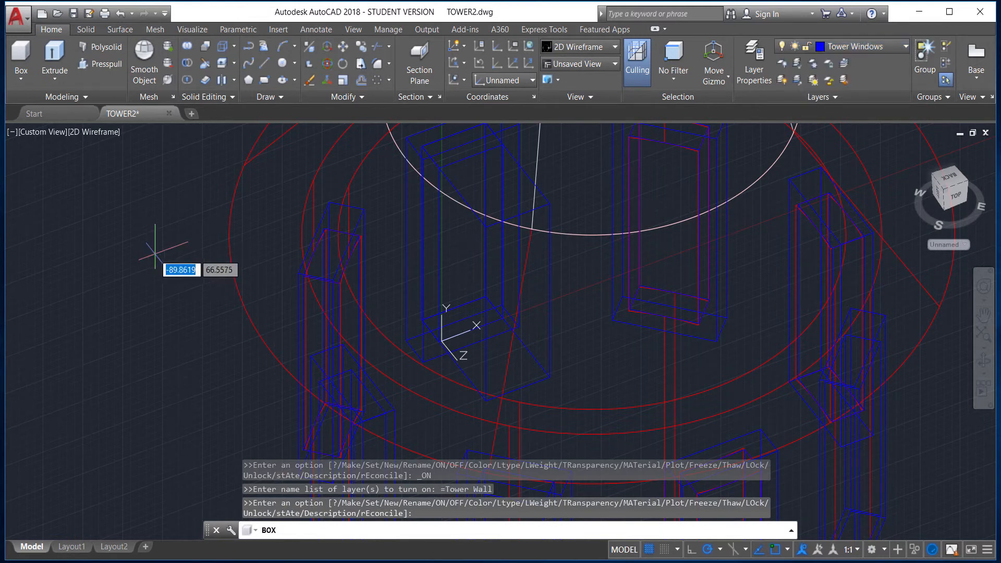
{"action": "key", "text": "Escape"}
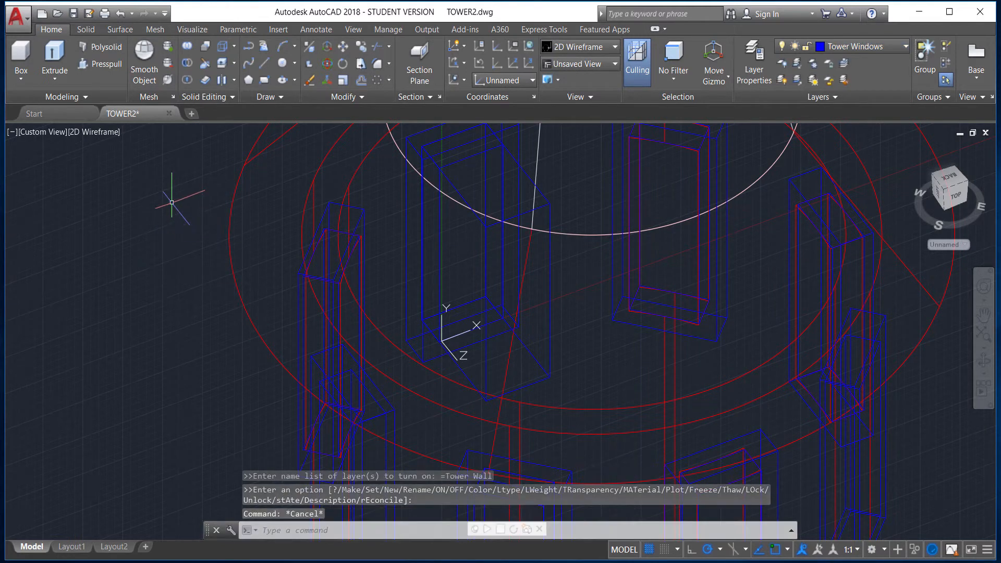
Subtract the box inside the window frame from the tower wall to cut an opening behind that frame.
{"action": "left_click", "coordinate": [183, 65]}
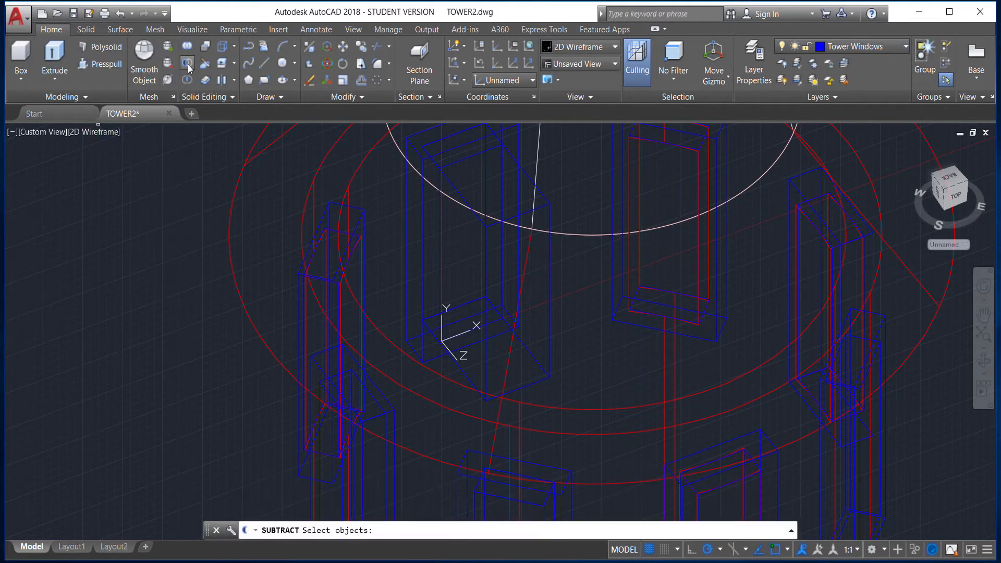
{"action": "left_click", "coordinate": [411, 360]}
{"action": "key", "text": "Return"}
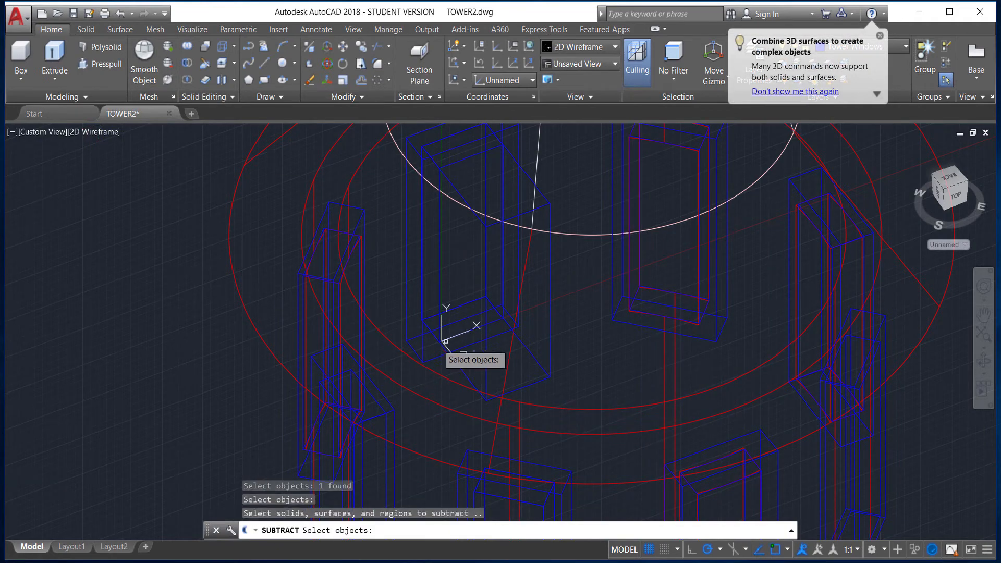
{"action": "left_click", "coordinate": [547, 204]}
{"action": "key", "text": "Return"}
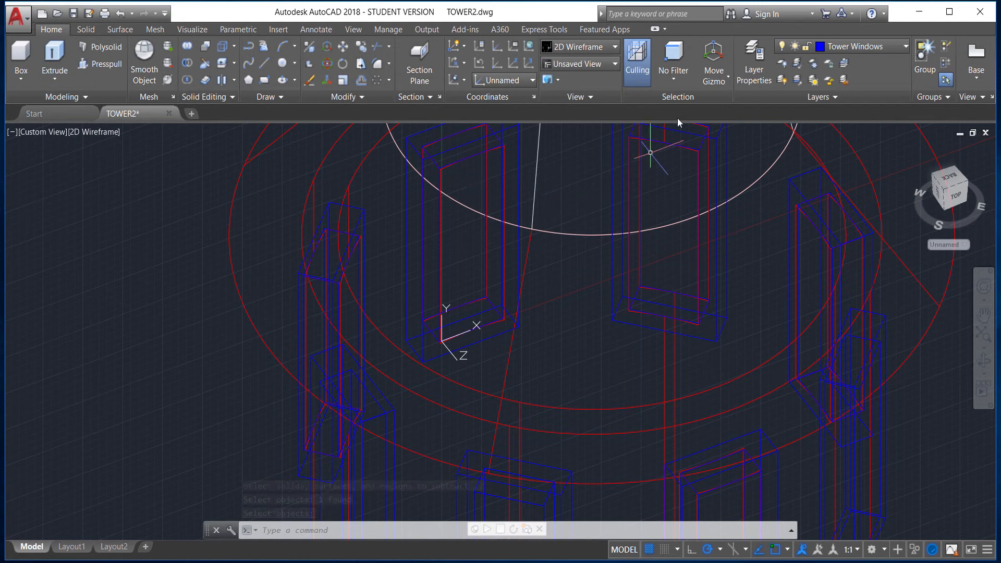
Switch the model's visual style to Conceptual.
{"action": "left_click", "coordinate": [870, 48]}
{"action": "left_click", "coordinate": [599, 46]}
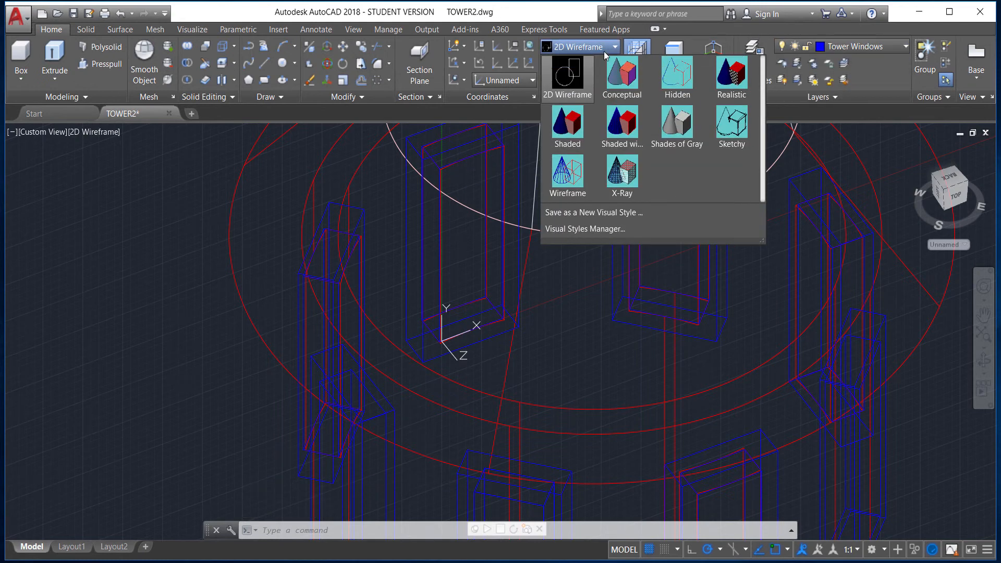
{"action": "left_click", "coordinate": [618, 78]}
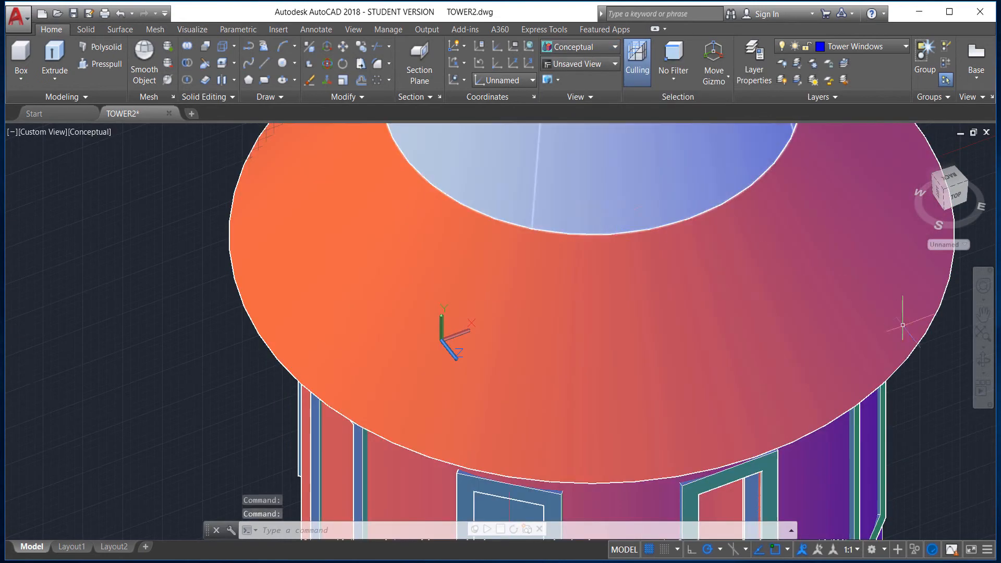
Examine the shaded tower from several angles, checking the wall openings behind the window frames.
{"action": "left_click", "coordinate": [983, 358]}
{"action": "left_click_drag", "start_coordinate": [537, 343], "coordinate": [508, 357]}
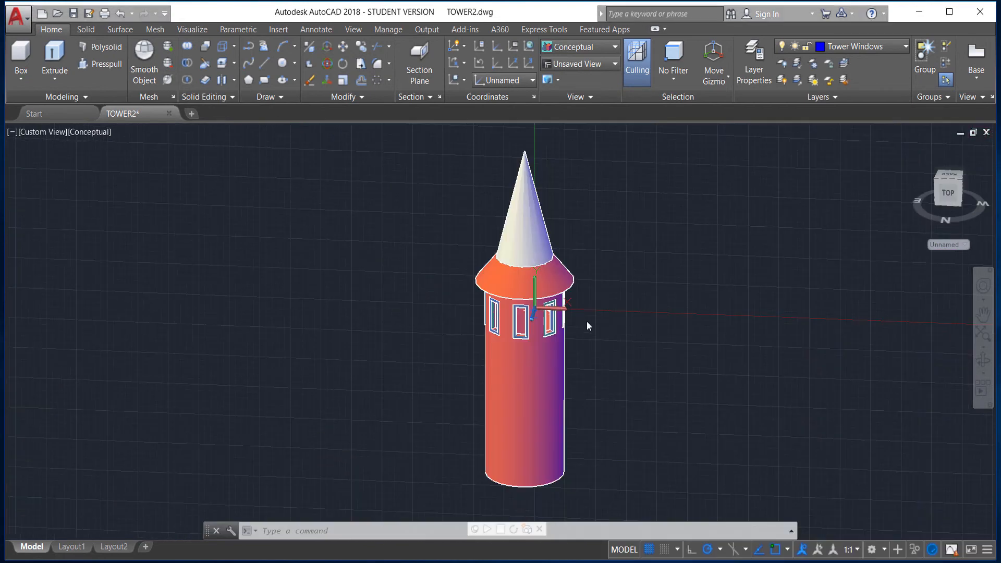
{"action": "scroll", "coordinate": [466, 317], "scroll_direction": "up", "scroll_amount": 4}
{"action": "scroll", "coordinate": [466, 317], "scroll_direction": "down", "scroll_amount": 2}
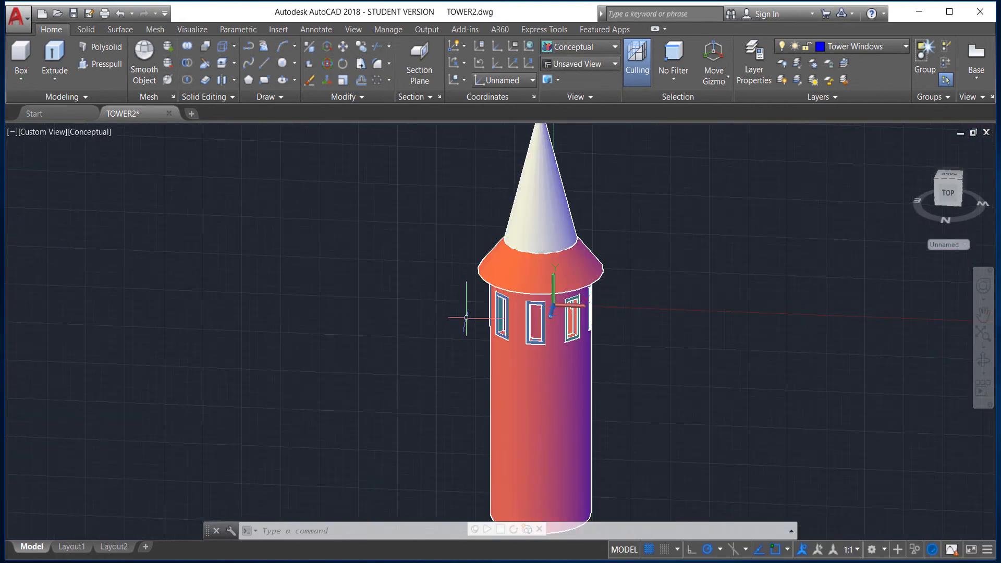
{"action": "left_click", "coordinate": [983, 360]}
{"action": "mouse_move", "coordinate": [633, 344]}
{"action": "left_mouse_down"}
{"action": "mouse_move", "coordinate": [624, 315]}
{"action": "mouse_move", "coordinate": [664, 305]}
{"action": "mouse_move", "coordinate": [739, 319]}
{"action": "mouse_move", "coordinate": [697, 353]}
{"action": "mouse_move", "coordinate": [622, 349]}
{"action": "left_mouse_up"}
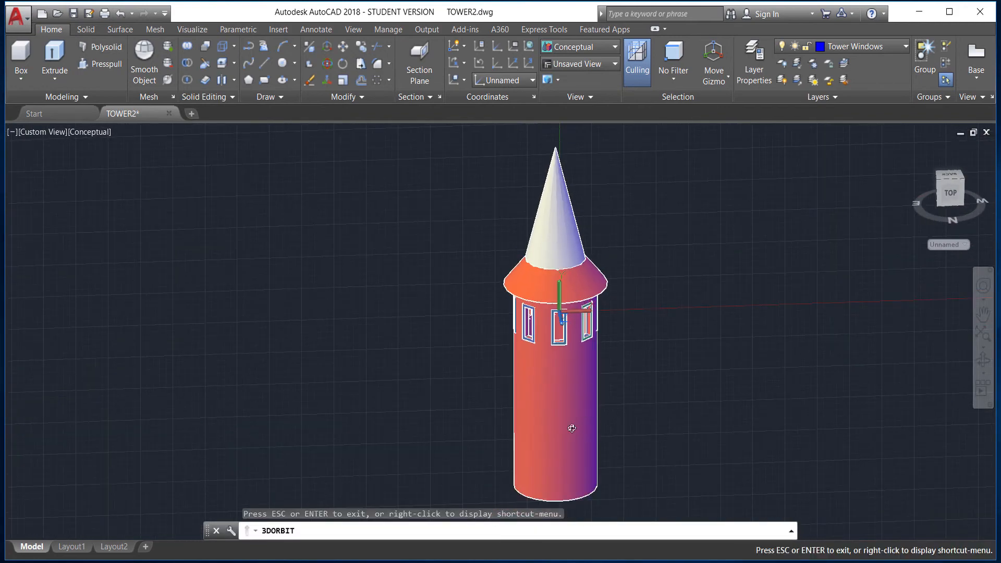
{"action": "left_click_drag", "start_coordinate": [571, 428], "coordinate": [551, 418]}
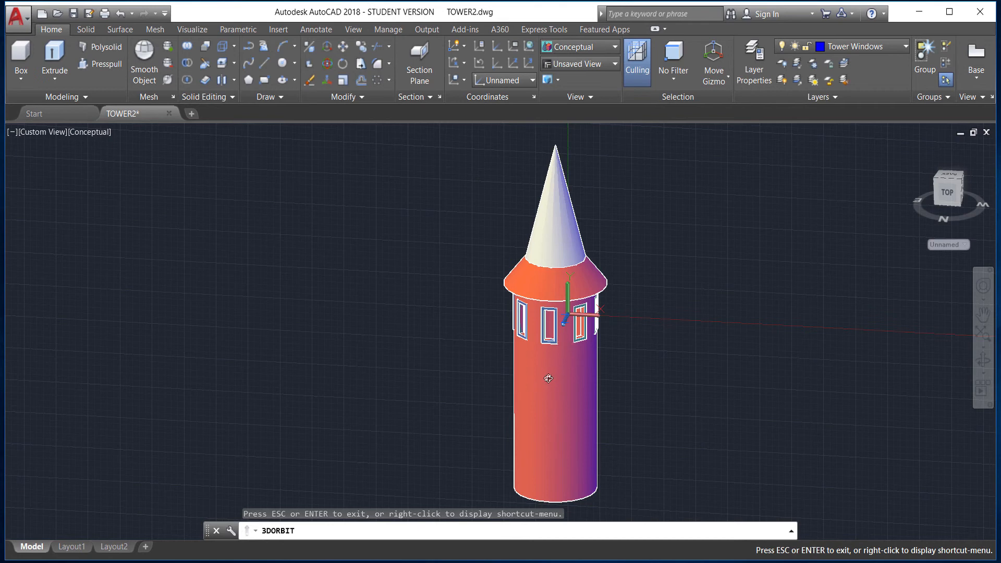
{"action": "left_click_drag", "start_coordinate": [647, 347], "coordinate": [677, 344]}
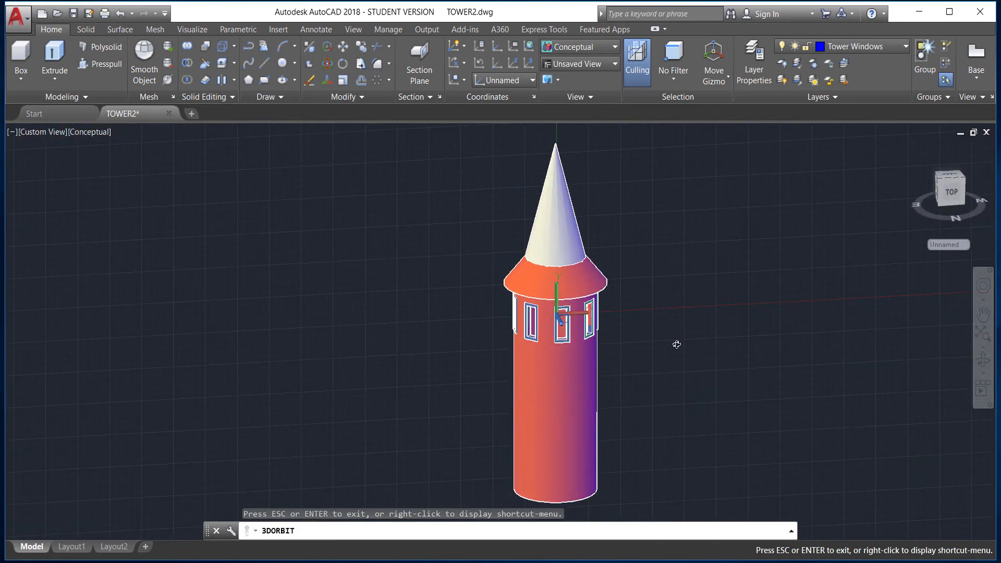